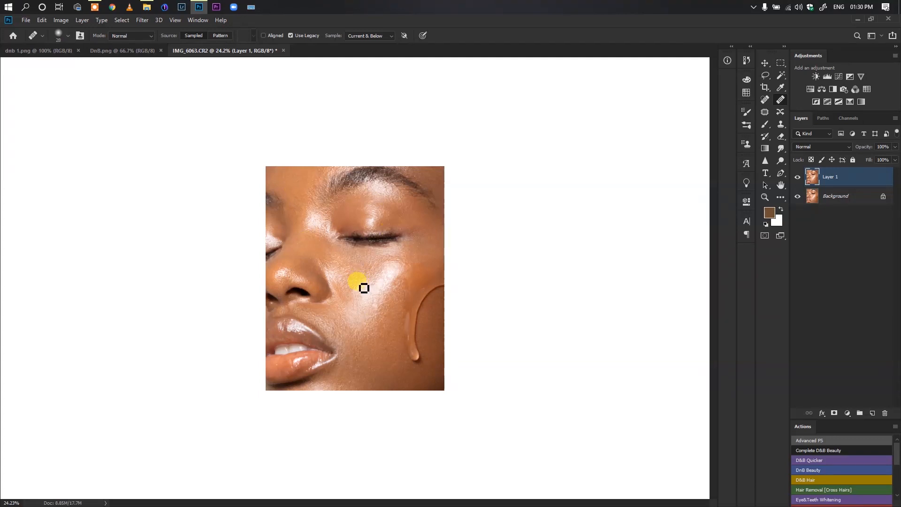
# Show the dnb 1.png document in full-screen mode with the Brush tool active and default foreground and background colours
pyautogui.click(46, 52)
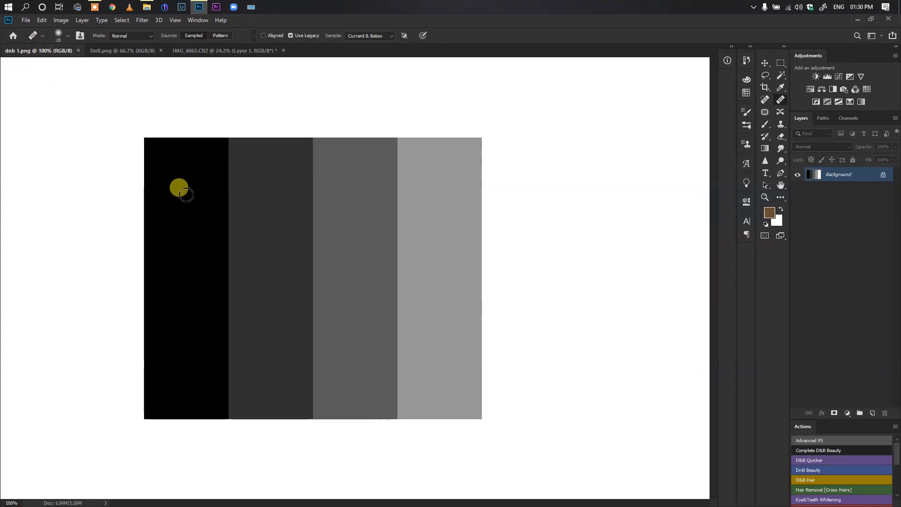
pyautogui.press('d')
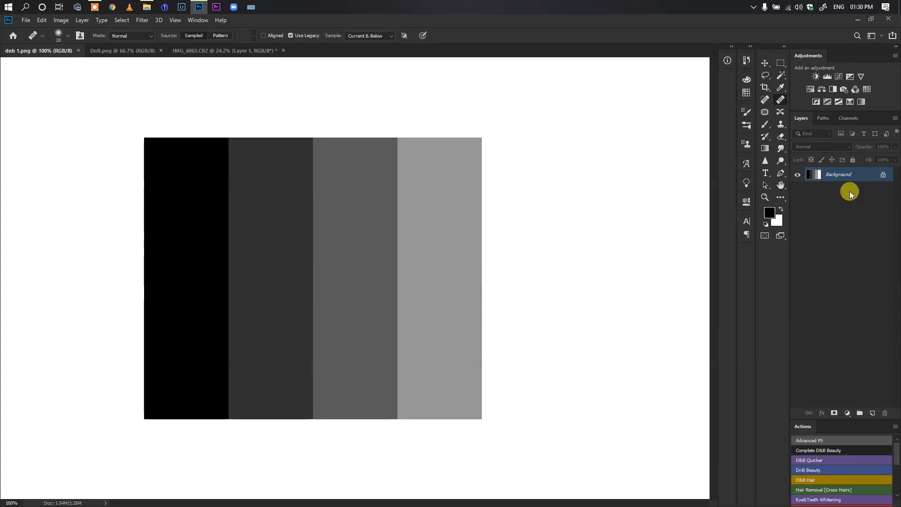
pyautogui.press('b')
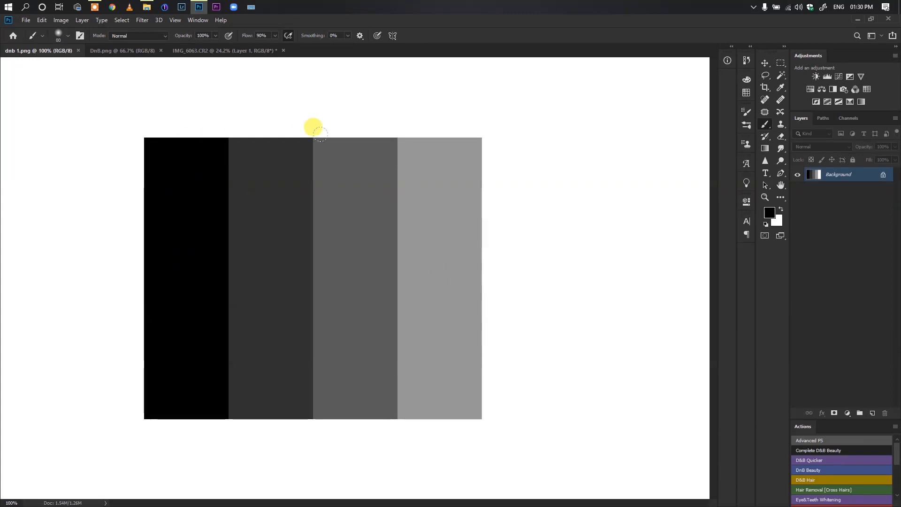
pyautogui.press('f')
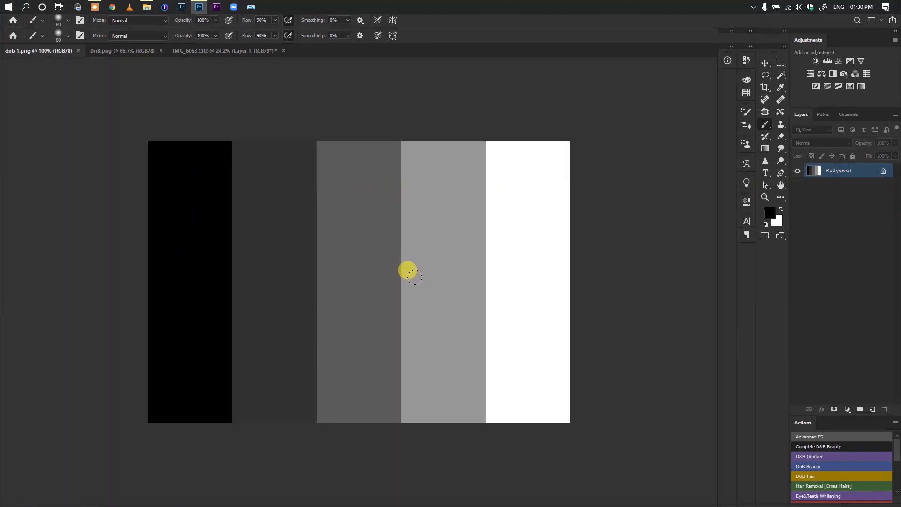
pyautogui.press('f')
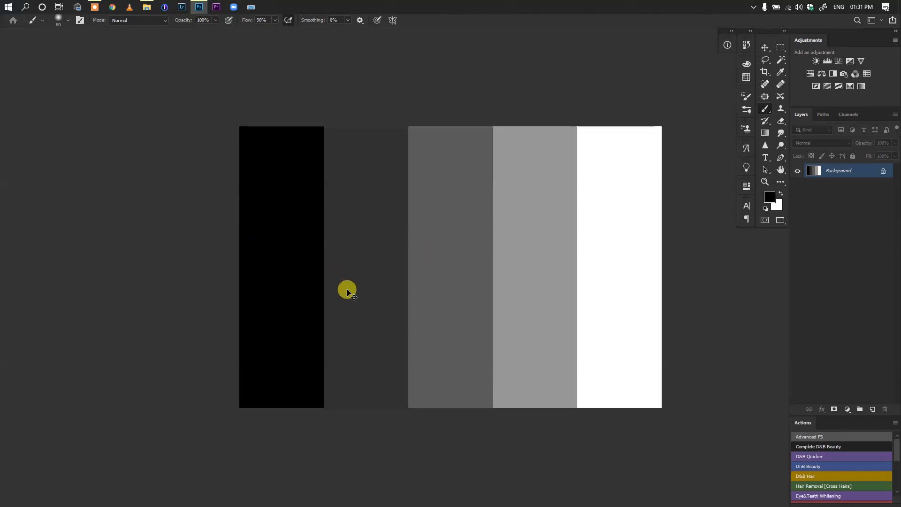
# Add a blank layer above the grayscale strips and duplicate the Background layer beneath it
pyautogui.hotkey('ctrl', 'shift', 'n')
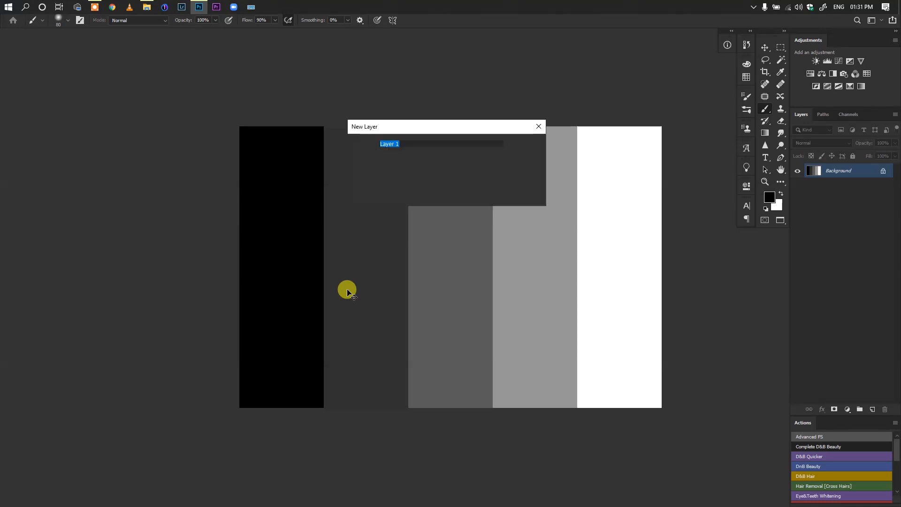
pyautogui.click(526, 144)
pyautogui.moveTo(424, 246); pyautogui.dragTo(324, 231)
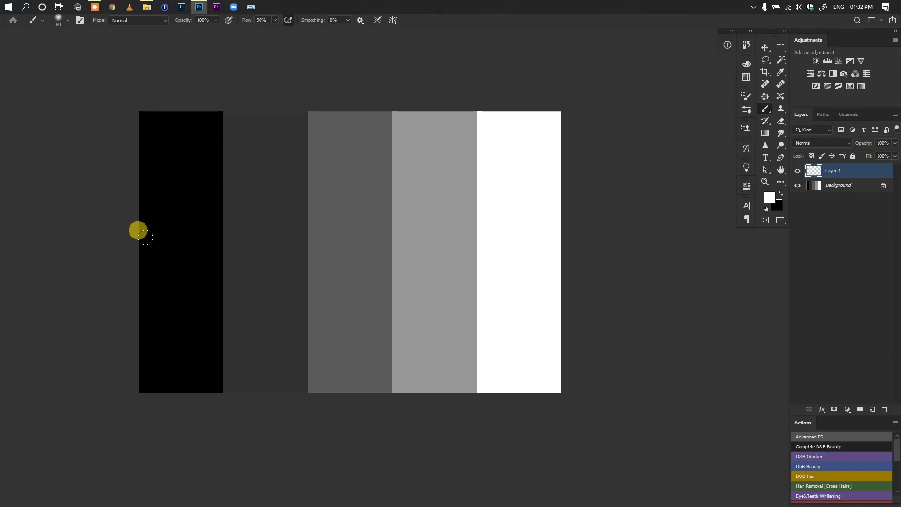
pyautogui.click(826, 185)
pyautogui.hotkey('ctrl', 'j')
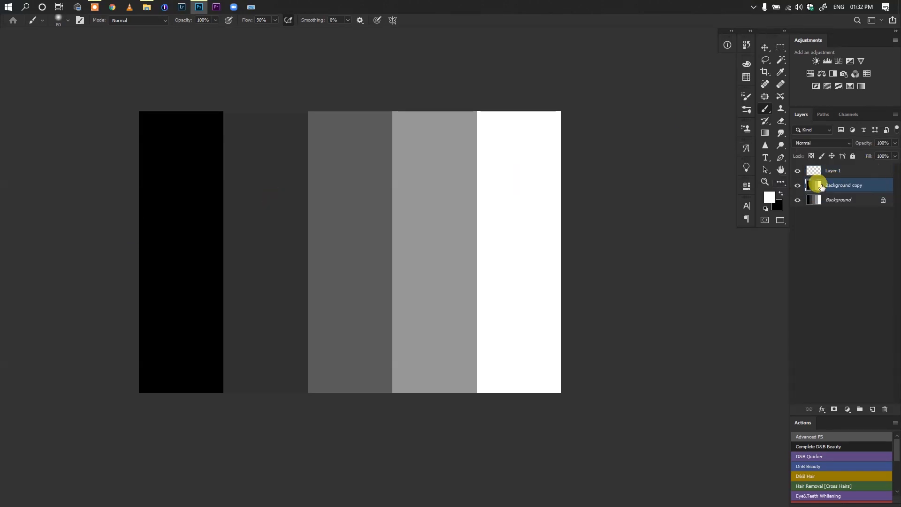
# Paint white over the black strip on Layer 1 with a soft 200 px brush
pyautogui.click(813, 170)
pyautogui.press('[')
pyautogui.press('[')
pyautogui.press('[')
pyautogui.press('[')
pyautogui.press('[')
pyautogui.press('[')
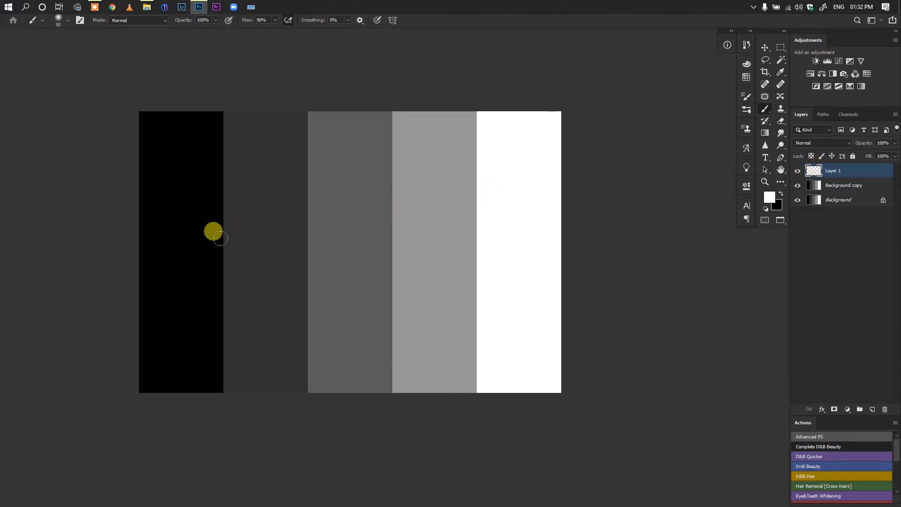
pyautogui.press(']')
pyautogui.press(']')
pyautogui.press(']')
pyautogui.press(']')
pyautogui.press(']')
pyautogui.press(']')
pyautogui.press(']')
pyautogui.press(']')
pyautogui.press(']')
pyautogui.press(']')
pyautogui.press(']')
pyautogui.press(']')
pyautogui.press(']')
pyautogui.press(']')
pyautogui.press('[')
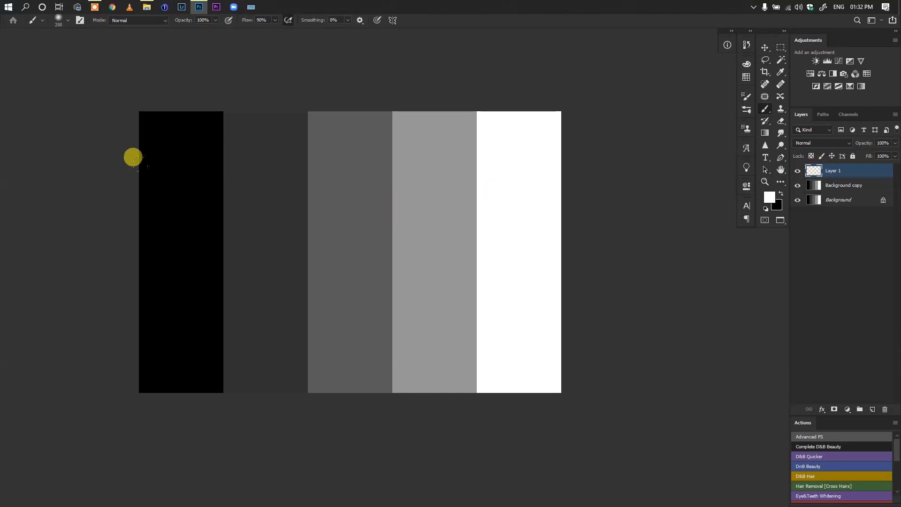
pyautogui.rightClick(206, 237)
pyautogui.moveTo(234, 251); pyautogui.dragTo(209, 256)
pyautogui.click(173, 167)
pyautogui.press('[')
pyautogui.moveTo(177, 157); pyautogui.dragTo(177, 241)
pyautogui.moveTo(143, 162)
pyautogui.mouseDown()
pyautogui.moveTo(141, 310)
pyautogui.moveTo(137, 175)
pyautogui.moveTo(142, 333)
pyautogui.moveTo(137, 118)
pyautogui.moveTo(145, 125)
pyautogui.moveTo(130, 108)
pyautogui.moveTo(160, 110)
pyautogui.moveTo(164, 96)
pyautogui.moveTo(129, 321)
pyautogui.moveTo(143, 345)
pyautogui.moveTo(163, 332)
pyautogui.moveTo(169, 226)
pyautogui.moveTo(163, 82)
pyautogui.moveTo(133, 79)
pyautogui.moveTo(111, 298)
pyautogui.moveTo(144, 350)
pyautogui.moveTo(164, 347)
pyautogui.moveTo(140, 231)
pyautogui.mouseUp()
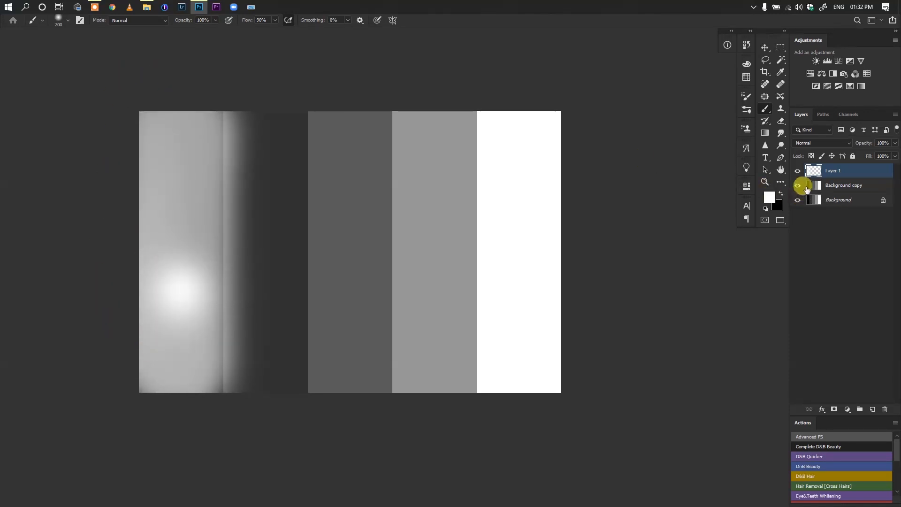
# Lower Layer 1's opacity to 12% and compare the strips with the white paint hidden and shown
pyautogui.click(797, 171)
pyautogui.click(797, 171)
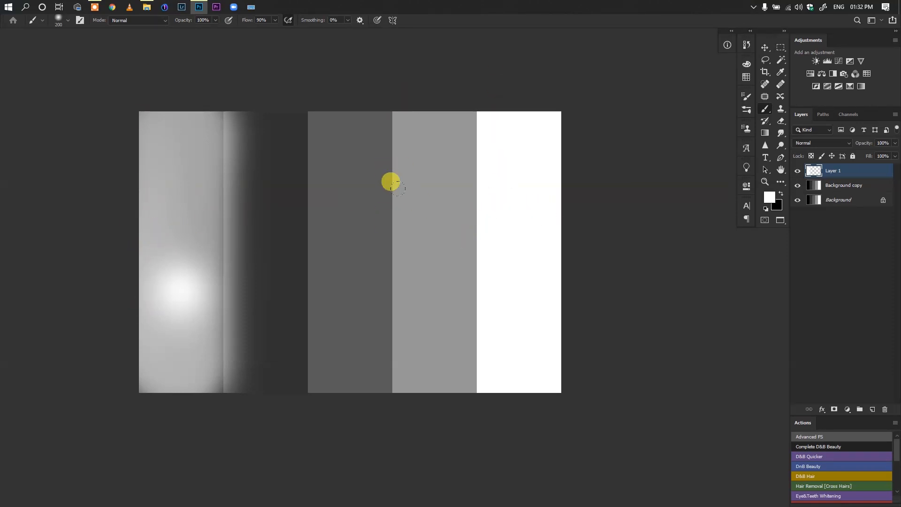
pyautogui.click(896, 143)
pyautogui.moveTo(869, 156); pyautogui.dragTo(856, 156)
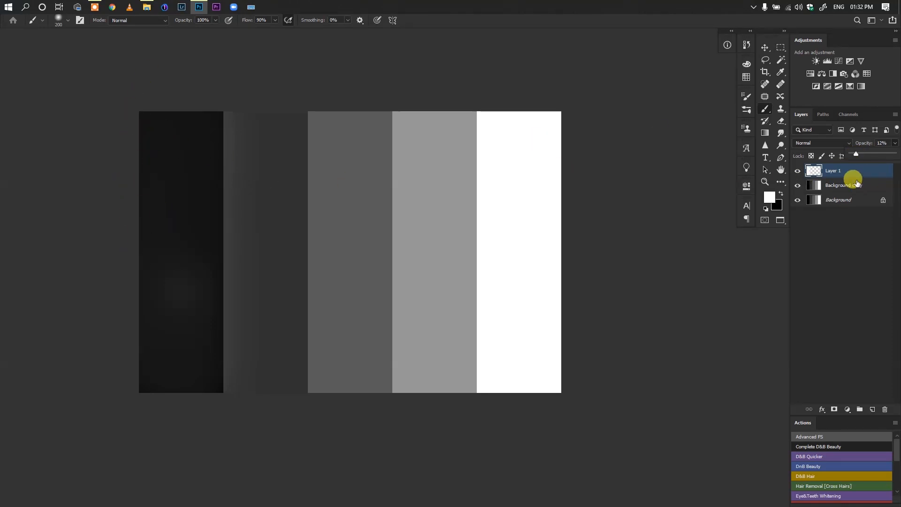
pyautogui.click(797, 171)
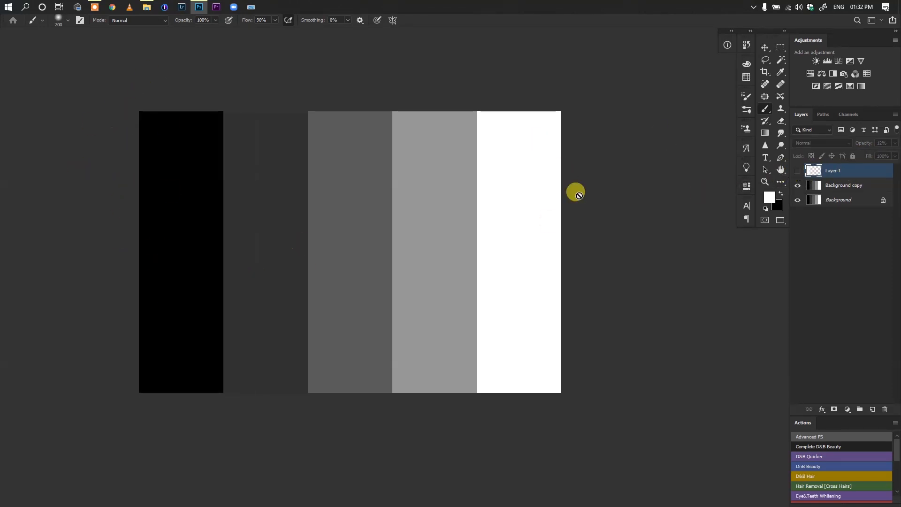
pyautogui.click(797, 171)
pyautogui.click(797, 170)
pyautogui.click(797, 171)
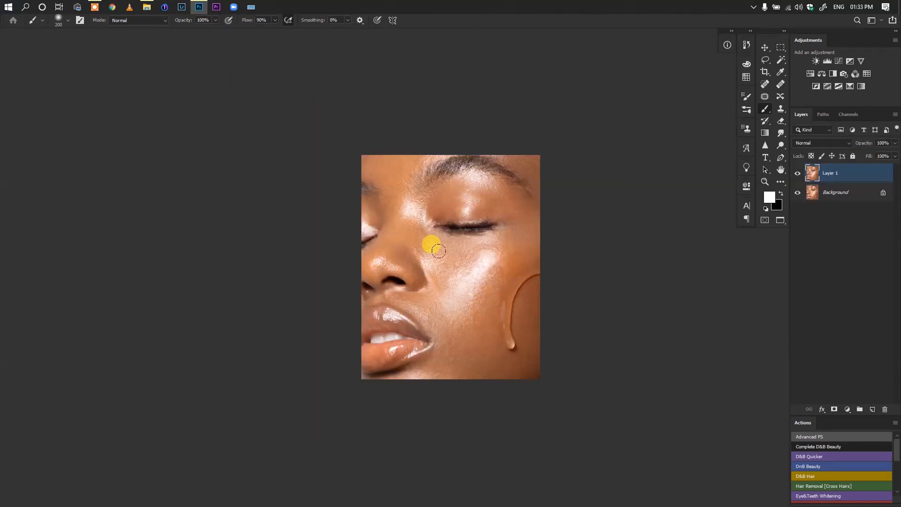
# Raise the opacity of the white-painted Layer 1 to 40%, and reduce it to 30%
pyautogui.moveTo(450, 260); pyautogui.dragTo(362, 189)
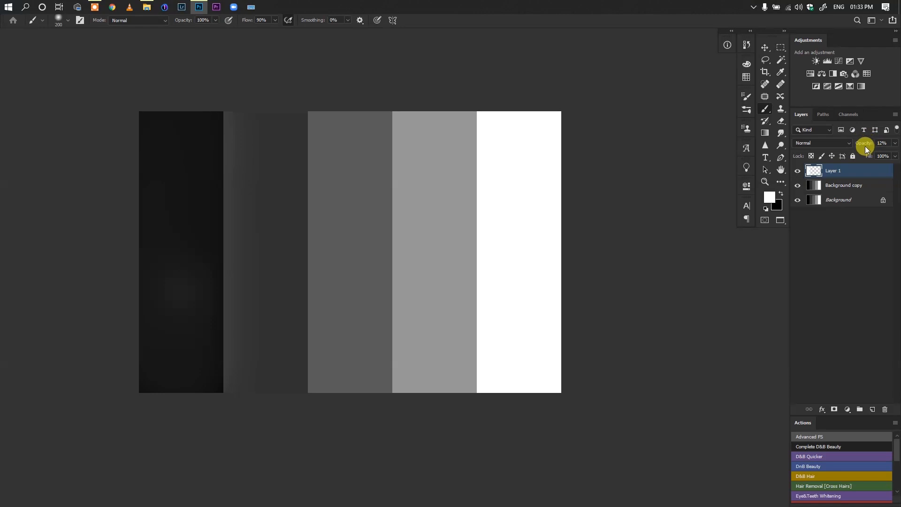
pyautogui.moveTo(869, 146); pyautogui.dragTo(875, 146)
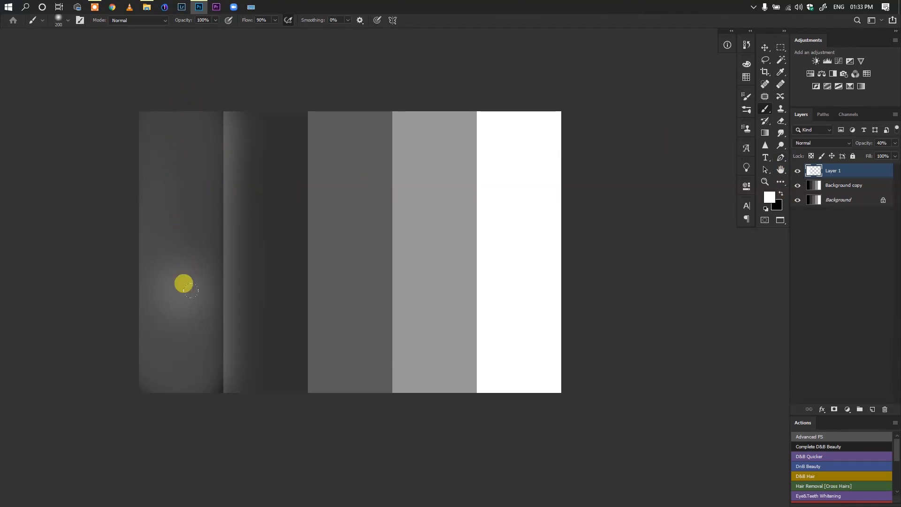
pyautogui.moveTo(863, 146); pyautogui.dragTo(857, 148)
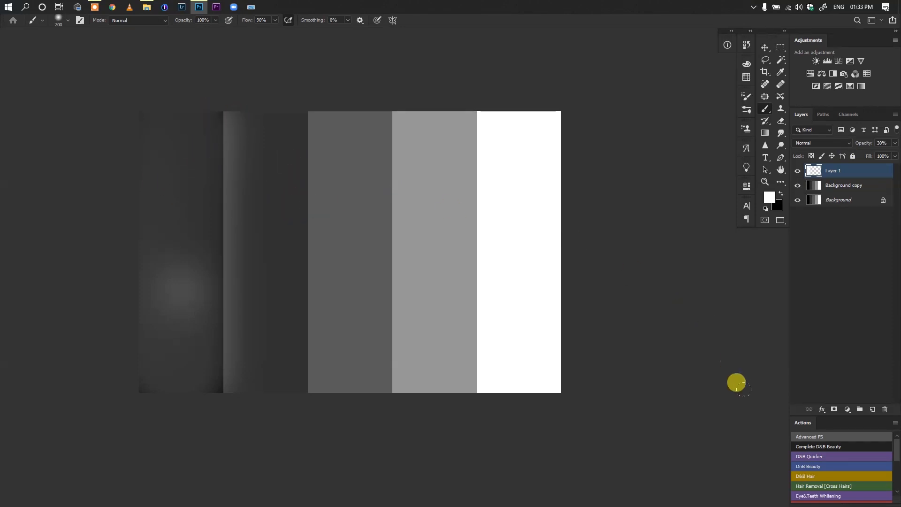
# Add a mask to Layer 1 and paint black on it to hide the white spill over the dark gray strip
pyautogui.click(834, 410)
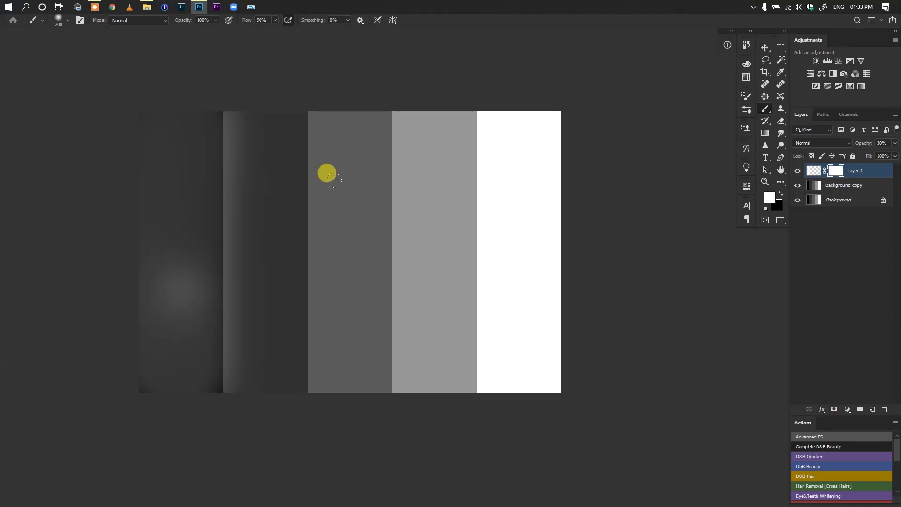
pyautogui.click(781, 193)
pyautogui.press('[')
pyautogui.press('[')
pyautogui.press('[')
pyautogui.press('[')
pyautogui.press('[')
pyautogui.moveTo(240, 110)
pyautogui.mouseDown()
pyautogui.moveTo(244, 162)
pyautogui.moveTo(235, 147)
pyautogui.moveTo(235, 279)
pyautogui.moveTo(249, 278)
pyautogui.moveTo(249, 361)
pyautogui.moveTo(236, 322)
pyautogui.moveTo(234, 337)
pyautogui.moveTo(245, 360)
pyautogui.moveTo(254, 142)
pyautogui.moveTo(245, 307)
pyautogui.mouseUp()
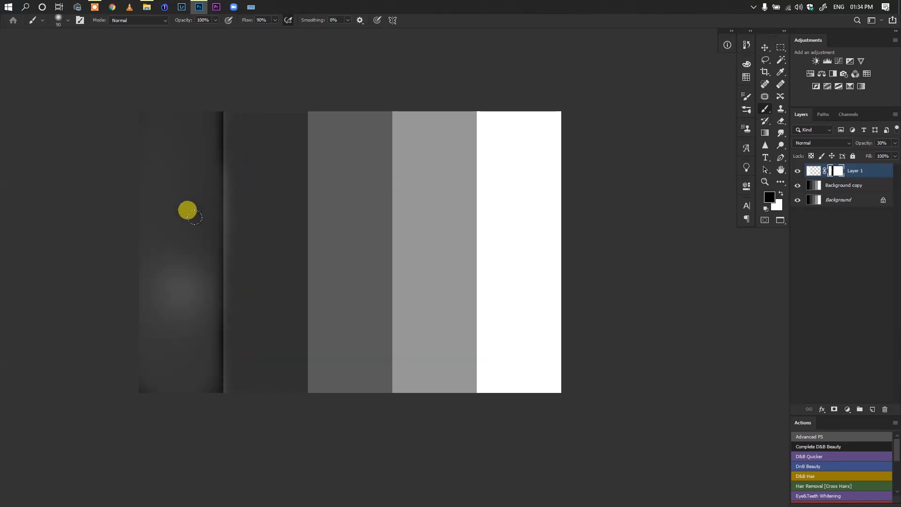
pyautogui.scroll(2, 245, 114)
pyautogui.scroll(2, 244, 114)
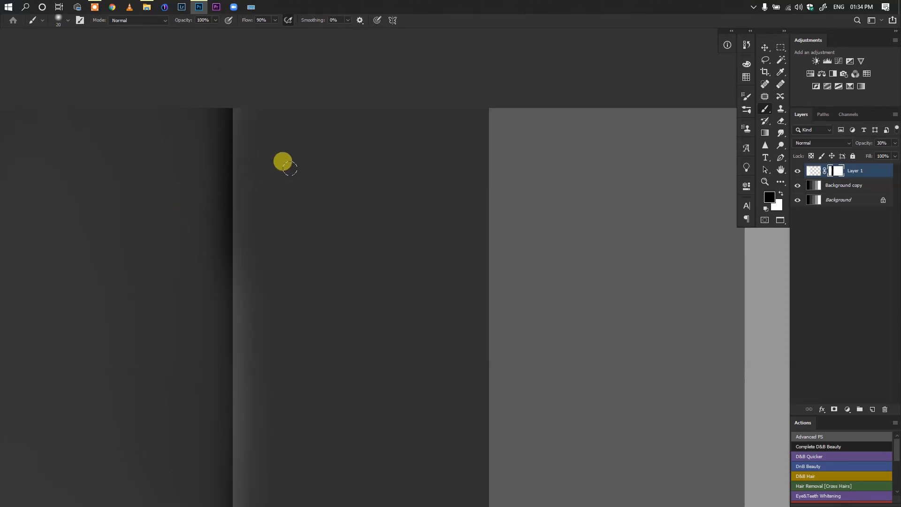
pyautogui.press('alt')
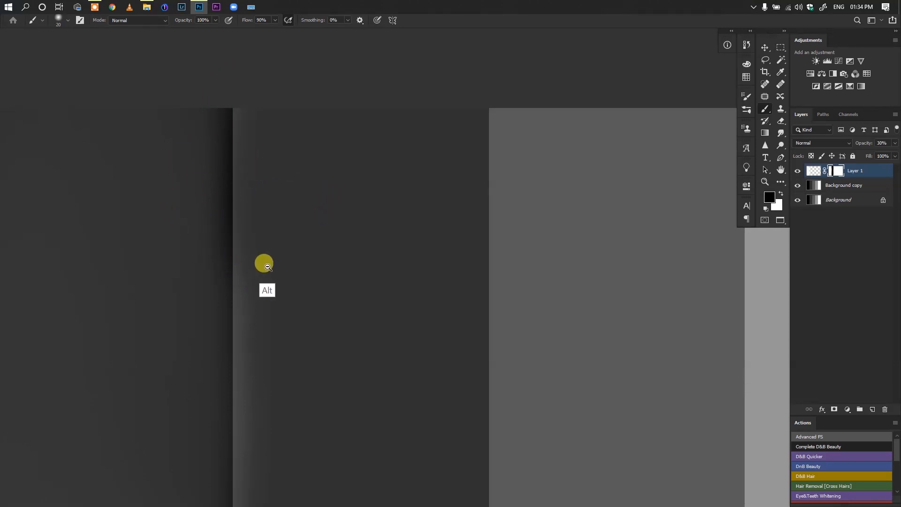
pyautogui.scroll(-5, 268, 266)
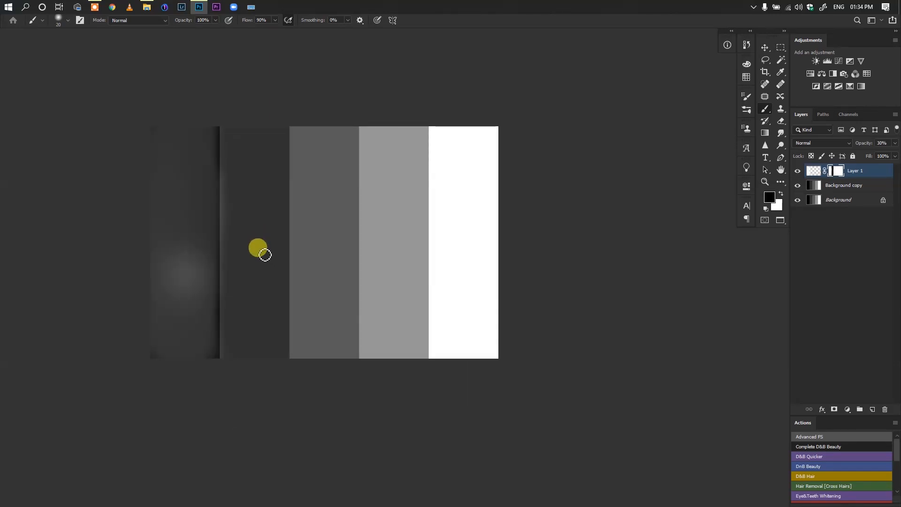
# Paint black over the upper part of the white strip on Layer 1 with a 200 px brush, at 100% layer opacity
pyautogui.press('x')
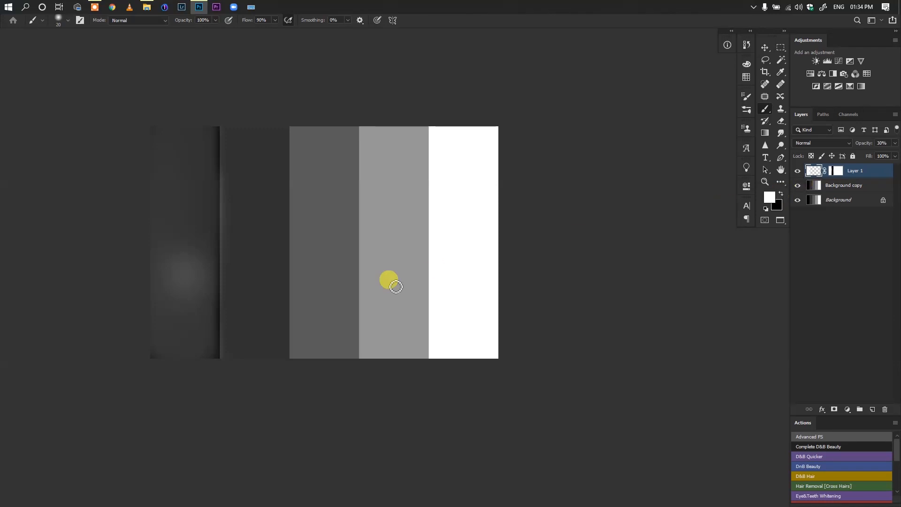
pyautogui.press('x')
pyautogui.press(']')
pyautogui.press(']')
pyautogui.press(']')
pyautogui.press(']')
pyautogui.press(']')
pyautogui.press(']')
pyautogui.press(']')
pyautogui.press(']')
pyautogui.press(']')
pyautogui.press(']')
pyautogui.moveTo(441, 136)
pyautogui.mouseDown()
pyautogui.moveTo(439, 153)
pyautogui.moveTo(452, 137)
pyautogui.moveTo(428, 161)
pyautogui.moveTo(433, 214)
pyautogui.mouseUp()
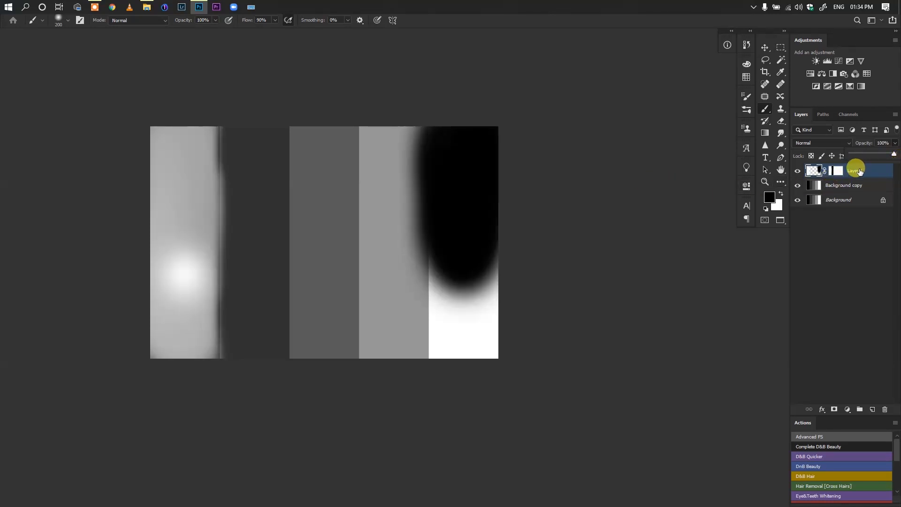
# Delete the painted and masked Layer 1 and add a new blank layer above Background copy
pyautogui.press('Delete')
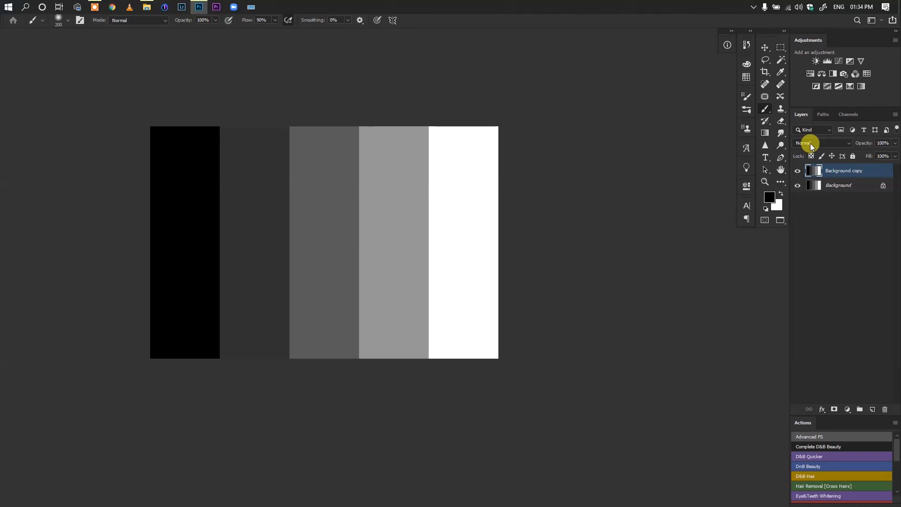
pyautogui.hotkey('ctrl', 'shift', 'n')
pyautogui.press('Return')
# Paint black over the white strip and its edge with the light gray strip, using a soft 250 px brush
pyautogui.press(']')
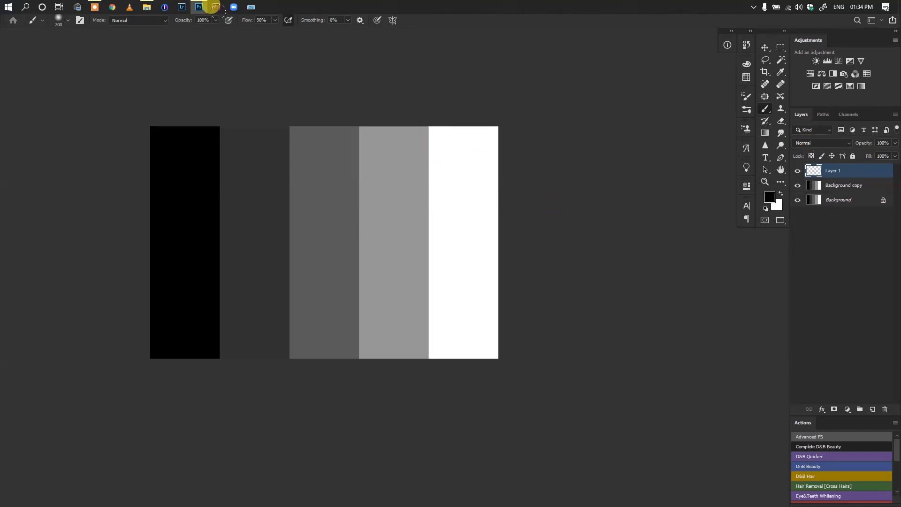
pyautogui.press(']')
pyautogui.moveTo(426, 129)
pyautogui.mouseDown()
pyautogui.moveTo(432, 93)
pyautogui.moveTo(430, 311)
pyautogui.moveTo(455, 180)
pyautogui.moveTo(455, 130)
pyautogui.moveTo(436, 125)
pyautogui.moveTo(433, 100)
pyautogui.moveTo(453, 121)
pyautogui.moveTo(457, 340)
pyautogui.moveTo(427, 342)
pyautogui.moveTo(471, 168)
pyautogui.moveTo(431, 226)
pyautogui.moveTo(428, 265)
pyautogui.moveTo(444, 150)
pyautogui.moveTo(441, 219)
pyautogui.moveTo(453, 260)
pyautogui.moveTo(392, 227)
pyautogui.moveTo(273, 195)
pyautogui.moveTo(300, 193)
pyautogui.moveTo(364, 117)
pyautogui.moveTo(351, 225)
pyautogui.moveTo(344, 219)
pyautogui.moveTo(346, 264)
pyautogui.moveTo(407, 234)
pyautogui.moveTo(391, 210)
pyautogui.moveTo(405, 167)
pyautogui.mouseUp()
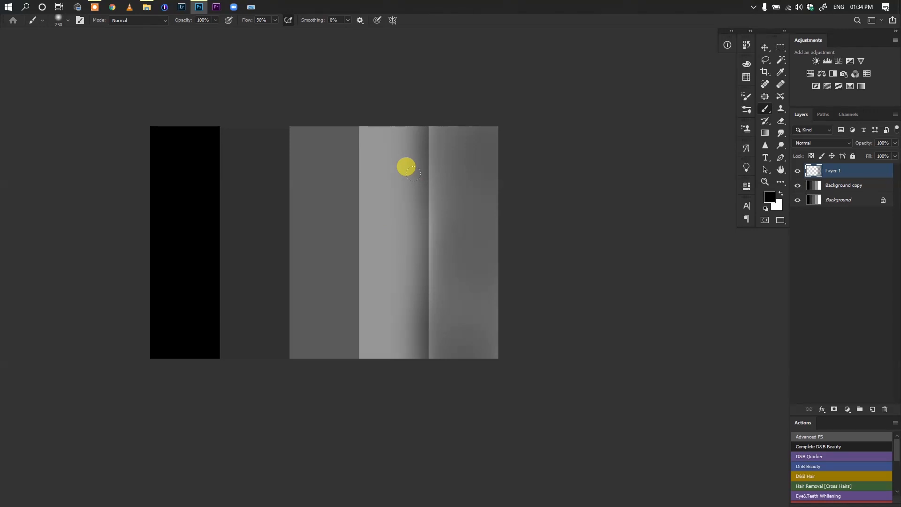
pyautogui.moveTo(406, 167)
pyautogui.mouseDown()
pyautogui.moveTo(486, 176)
pyautogui.moveTo(469, 248)
pyautogui.moveTo(430, 259)
pyautogui.mouseUp()
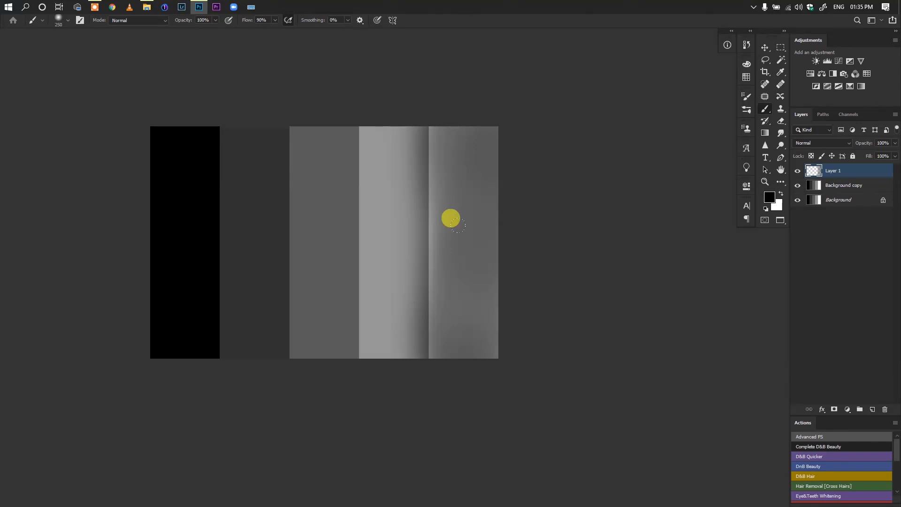
pyautogui.moveTo(426, 143)
pyautogui.mouseDown()
pyautogui.moveTo(426, 89)
pyautogui.moveTo(441, 318)
pyautogui.moveTo(444, 305)
pyautogui.mouseUp()
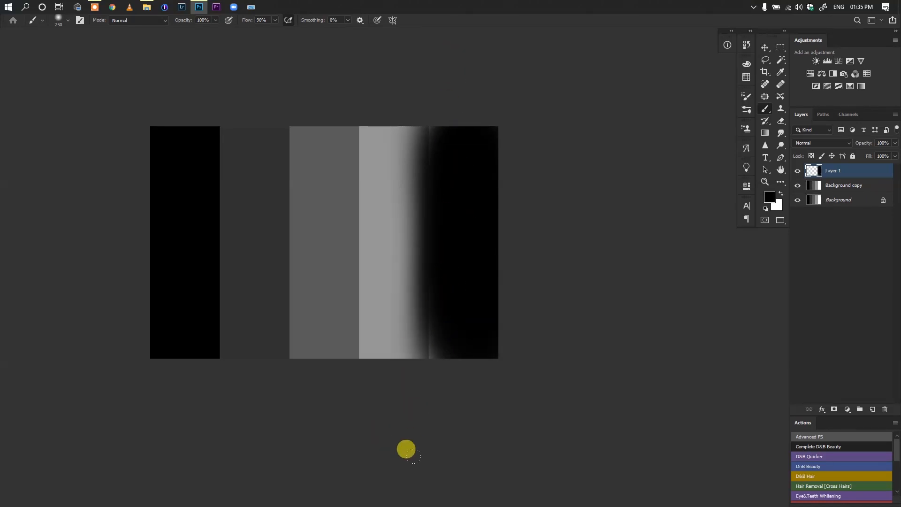
# Paint faint white with a soft 90 px brush over the lower part of the black-painted strip on Layer 1
pyautogui.scroll(5, 413, 333)
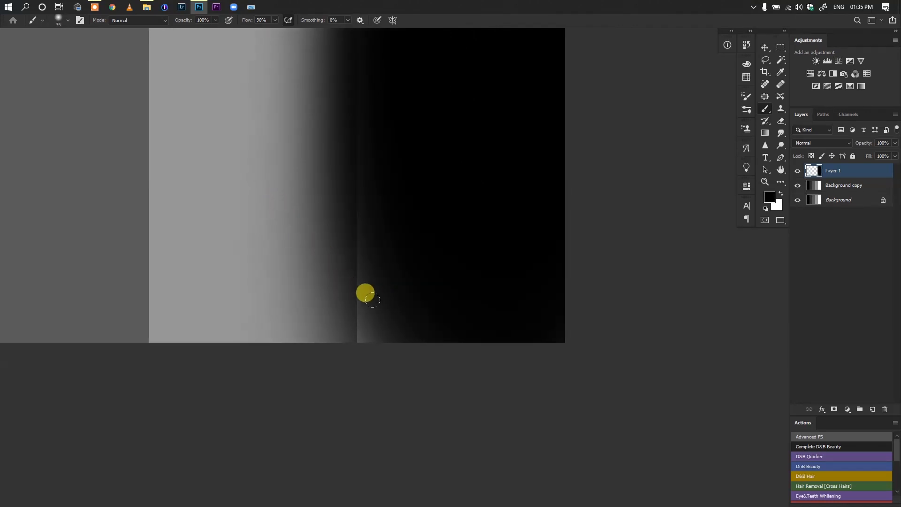
pyautogui.press('[')
pyautogui.click(780, 194)
pyautogui.press(']')
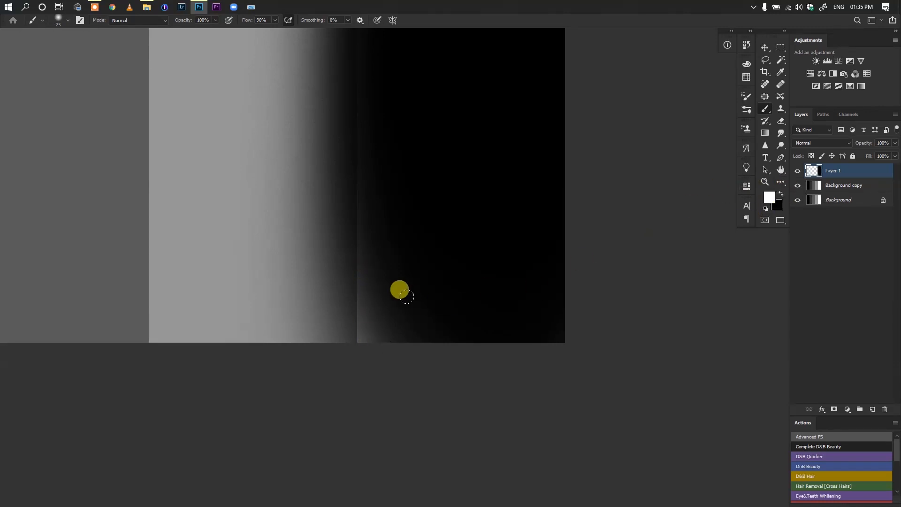
pyautogui.press(']')
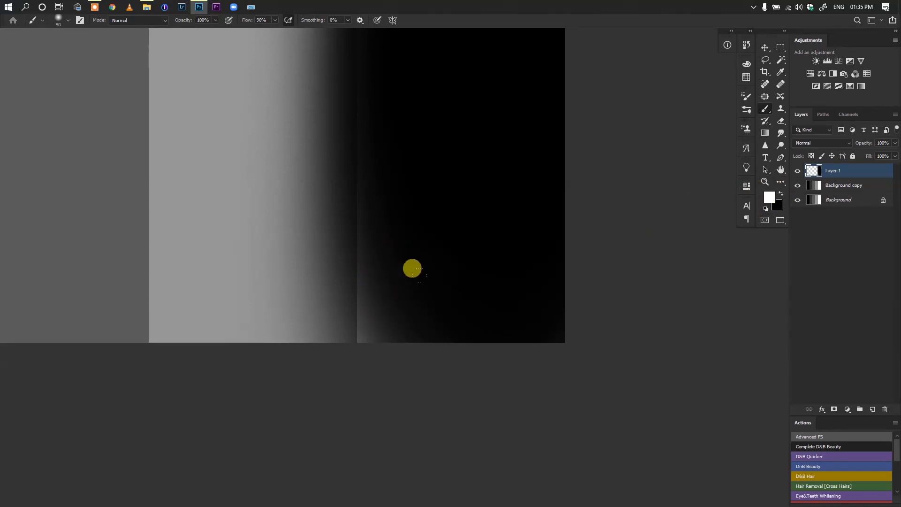
pyautogui.click(415, 269)
pyautogui.hotkey('ctrl', 'z')
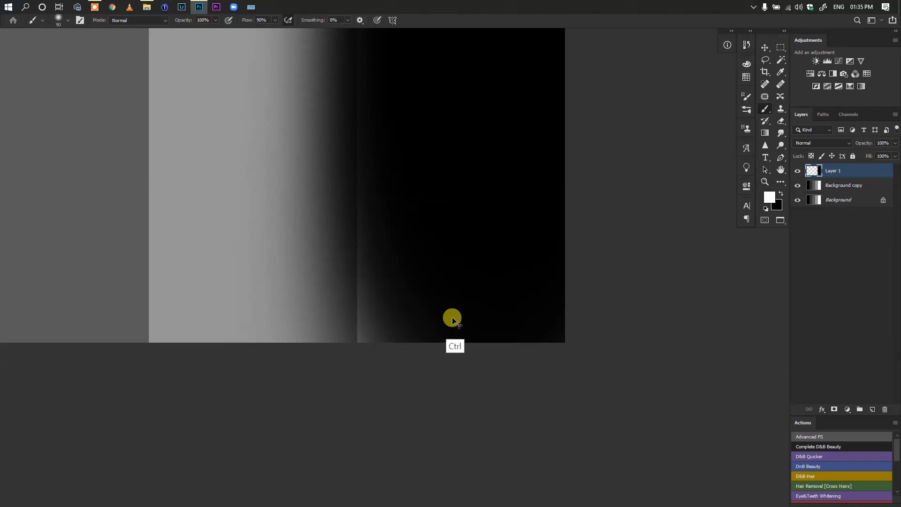
pyautogui.click(435, 298)
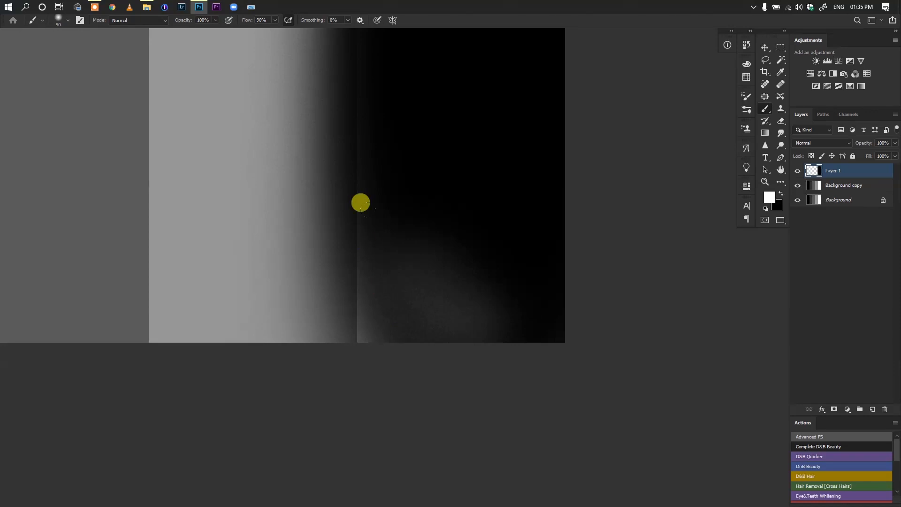
# Examine the black-painted strip, its soft edge with the light gray strip and the faint white patch, both close up and from afar
pyautogui.scroll(-1, 417, 322)
pyautogui.scroll(-4, 399, 319)
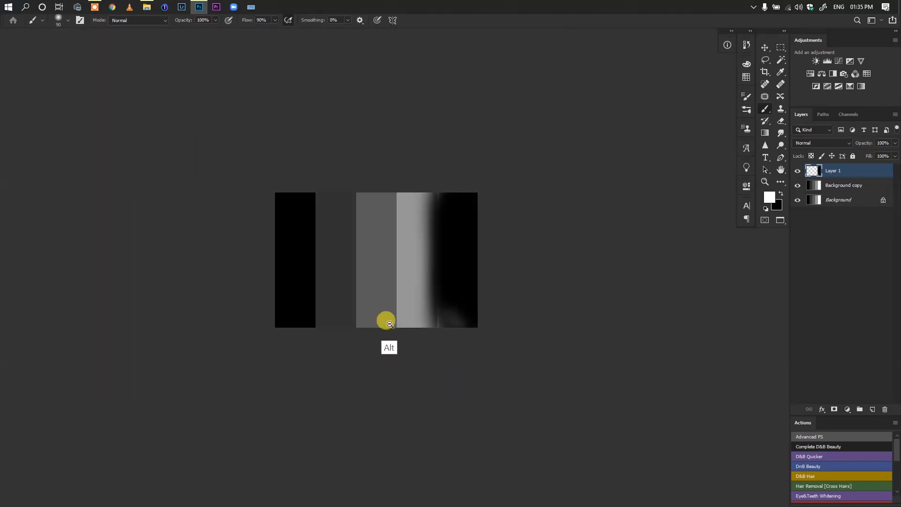
pyautogui.scroll(5, 422, 323)
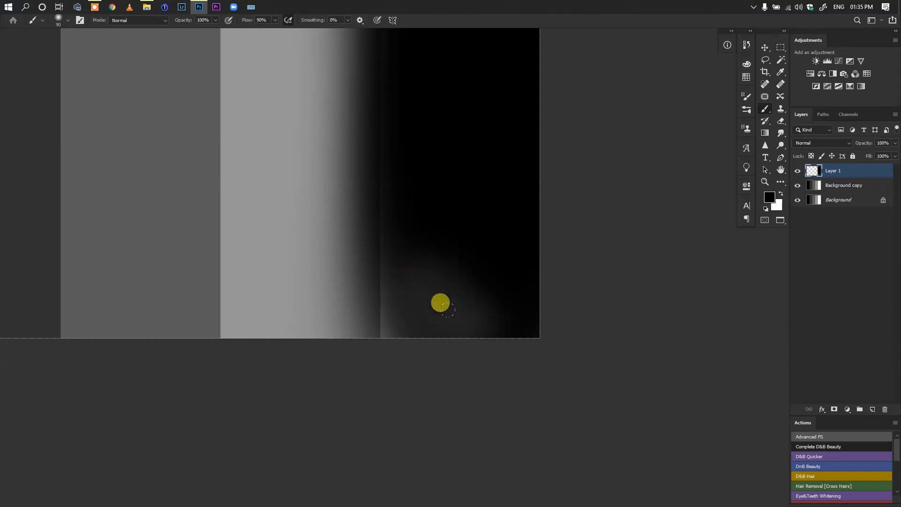
pyautogui.scroll(-3, 418, 301)
pyautogui.moveTo(418, 302); pyautogui.dragTo(404, 318)
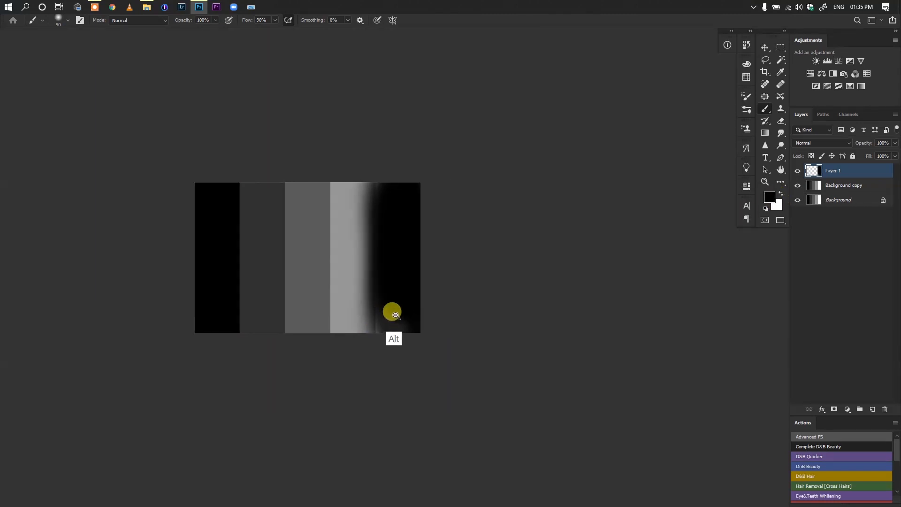
pyautogui.scroll(3, 394, 312)
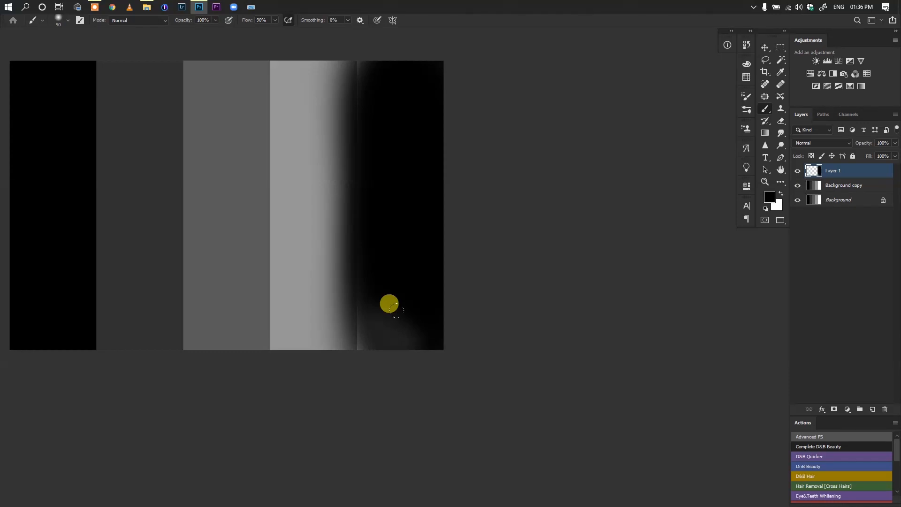
pyautogui.scroll(-5, 251, 267)
pyautogui.moveTo(250, 267); pyautogui.dragTo(291, 242)
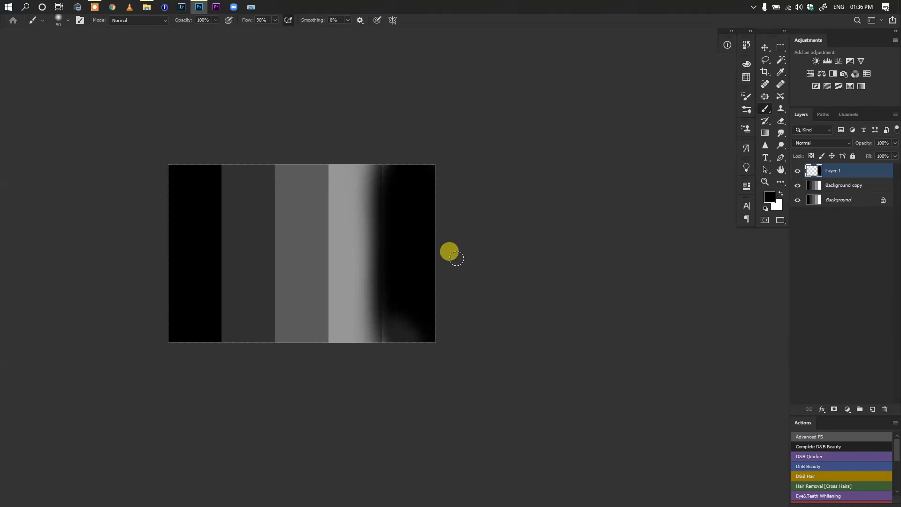
# Switch to the portrait document IMG_6063.CR2 and bring the face into view
pyautogui.hotkey('ctrl', 'Tab')
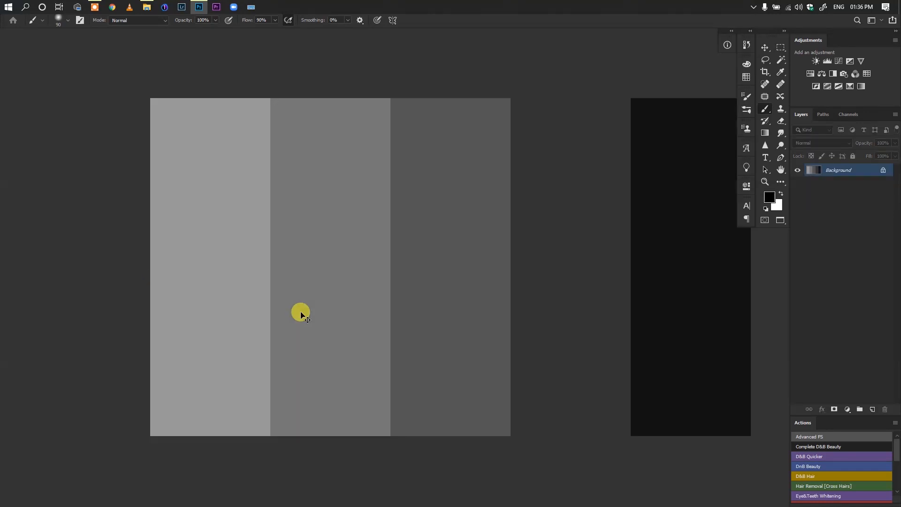
pyautogui.hotkey('ctrl', 'Tab')
pyautogui.scroll(-3, 338, 230)
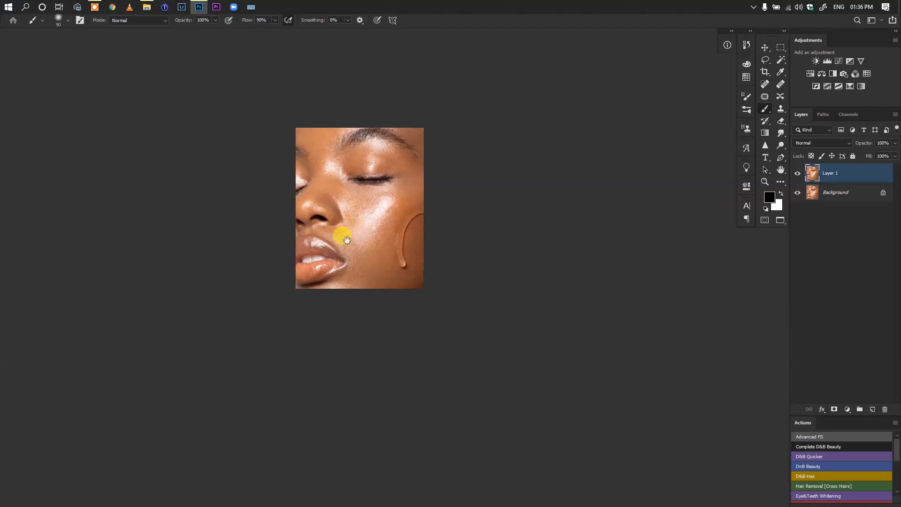
pyautogui.scroll(3, 316, 252)
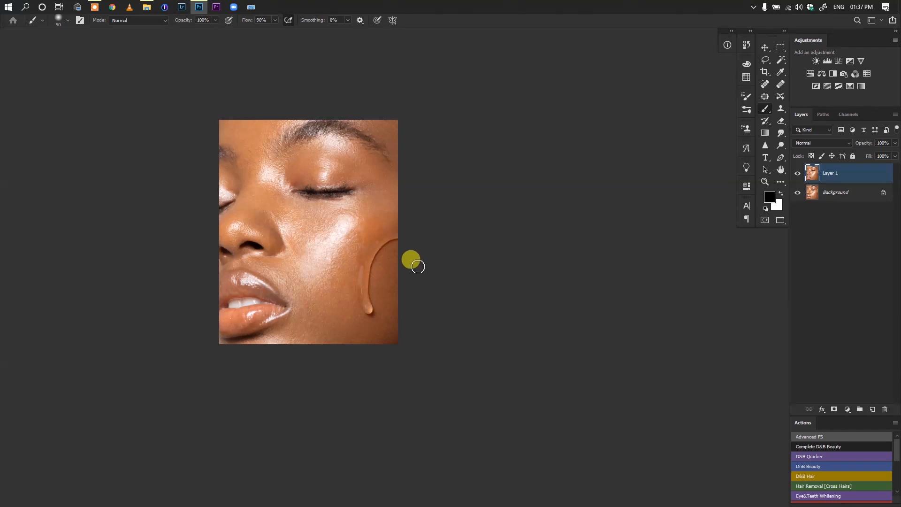
# Compare the portrait with Layer 1 hidden and shown, leaving the layer visible
pyautogui.click(797, 173)
pyautogui.click(797, 173)
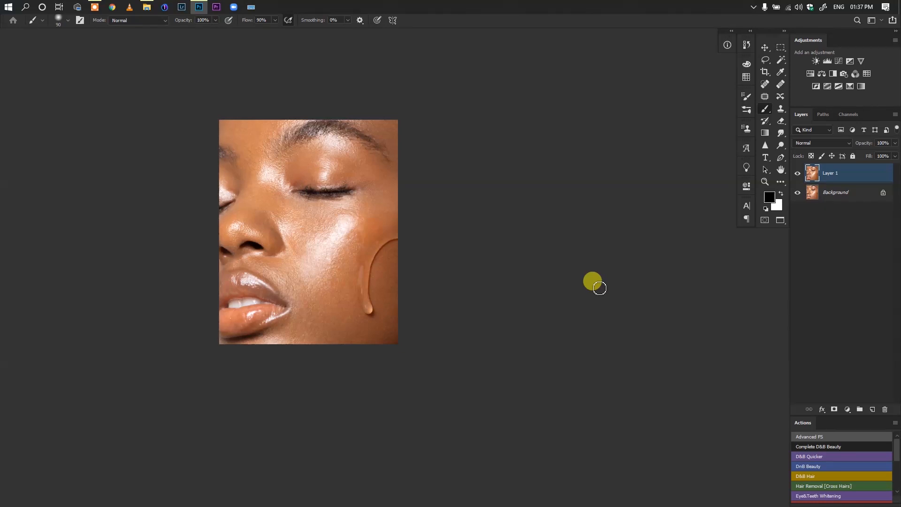
pyautogui.click(797, 174)
pyautogui.click(797, 173)
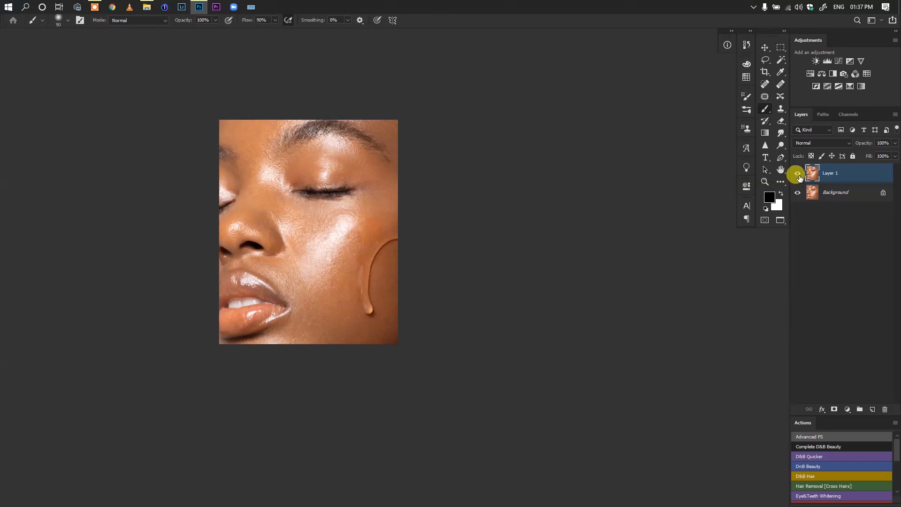
pyautogui.click(797, 174)
pyautogui.click(797, 174)
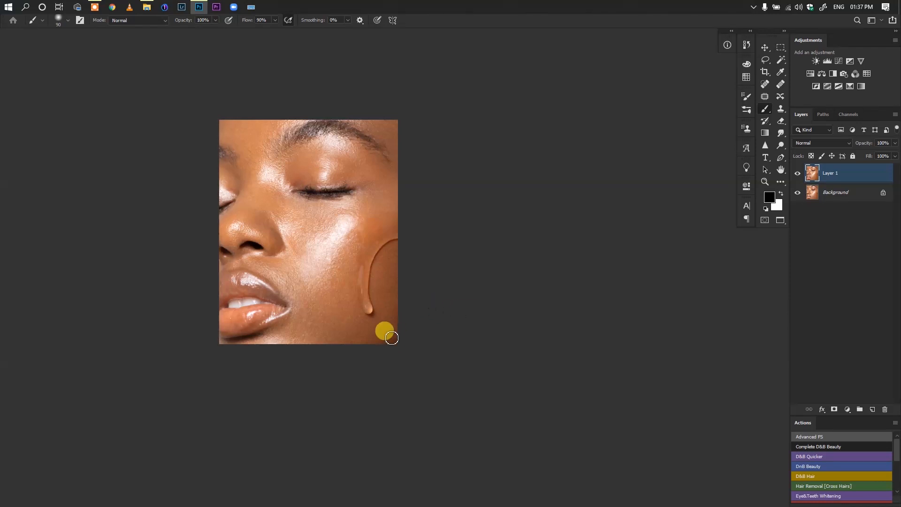
# Add a Curves adjustment layer above Layer 1 and raise the RGB curve's midtones to brighten the portrait
pyautogui.scroll(3, 356, 256)
pyautogui.moveTo(389, 266); pyautogui.dragTo(428, 301)
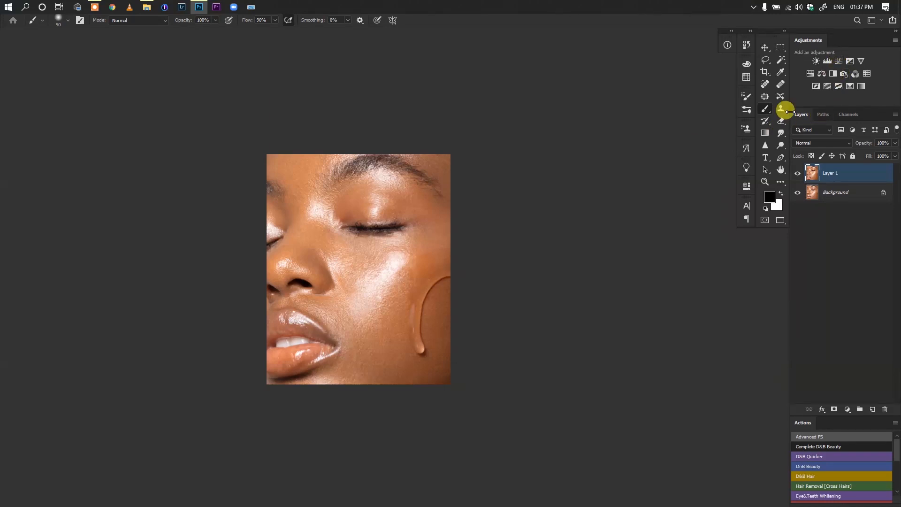
pyautogui.click(839, 61)
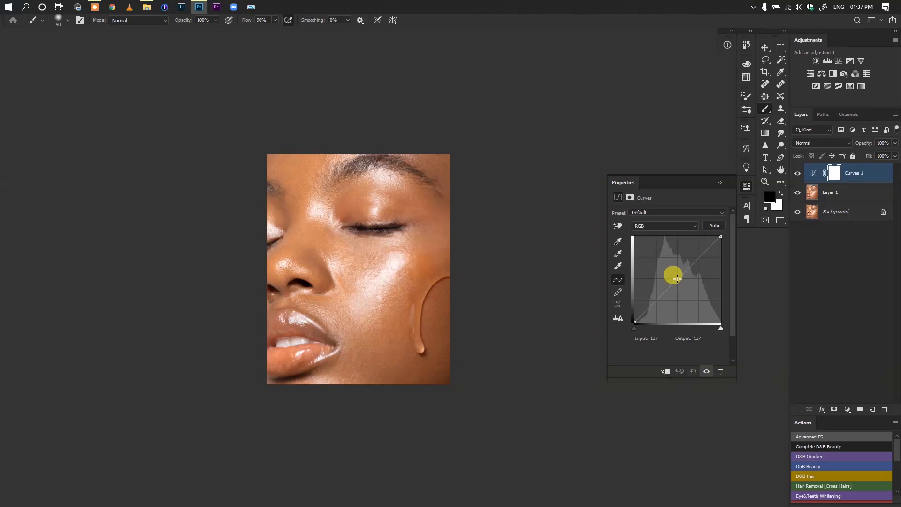
pyautogui.moveTo(671, 272)
pyautogui.mouseDown()
pyautogui.moveTo(668, 263)
pyautogui.moveTo(670, 272)
pyautogui.mouseUp()
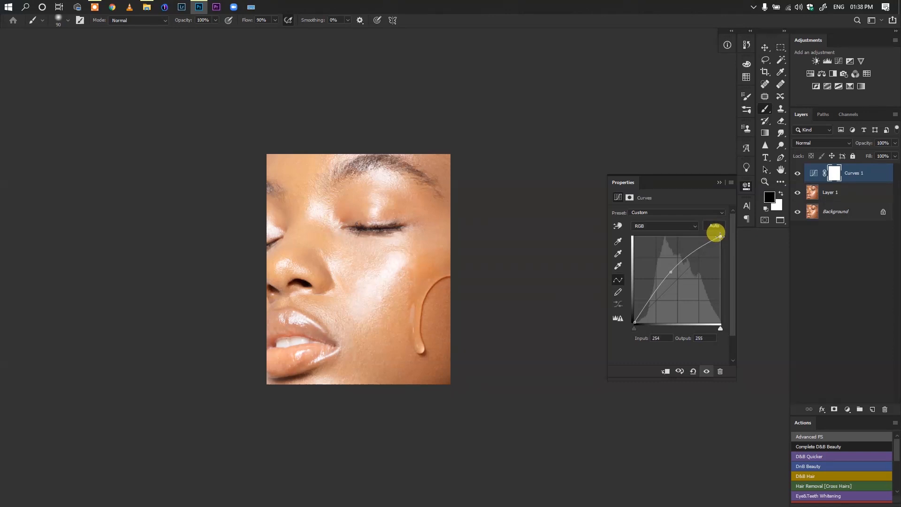
pyautogui.moveTo(720, 237)
pyautogui.mouseDown()
pyautogui.moveTo(732, 241)
pyautogui.moveTo(721, 238)
pyautogui.mouseUp()
pyautogui.click(720, 182)
# Rename the brightening Curves layer as Dodge and invert its mask to black
pyautogui.doubleClick(857, 178)
pyautogui.write('Dodge')
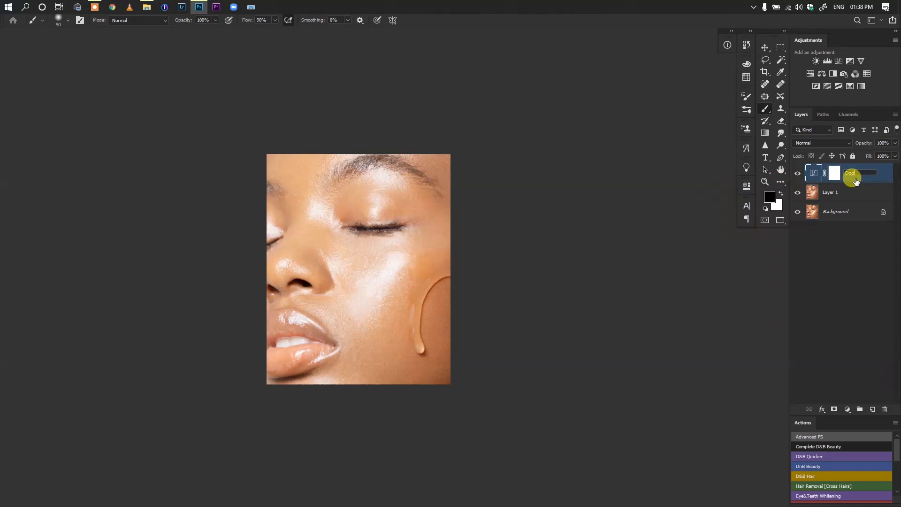
pyautogui.click(833, 175)
pyautogui.hotkey('ctrl', 'i')
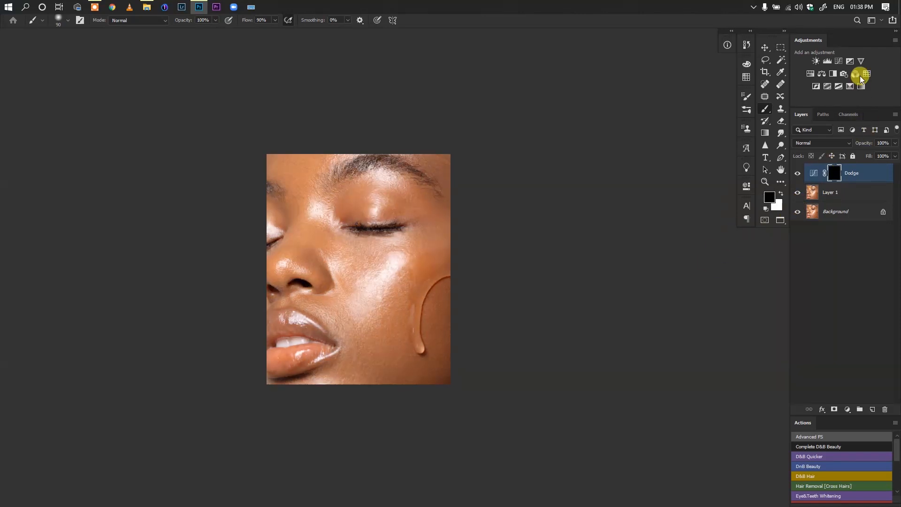
# Add a second Curves layer above Dodge, lowering the RGB midtones to about input 151, output 103 and the white point to output 241
pyautogui.click(839, 61)
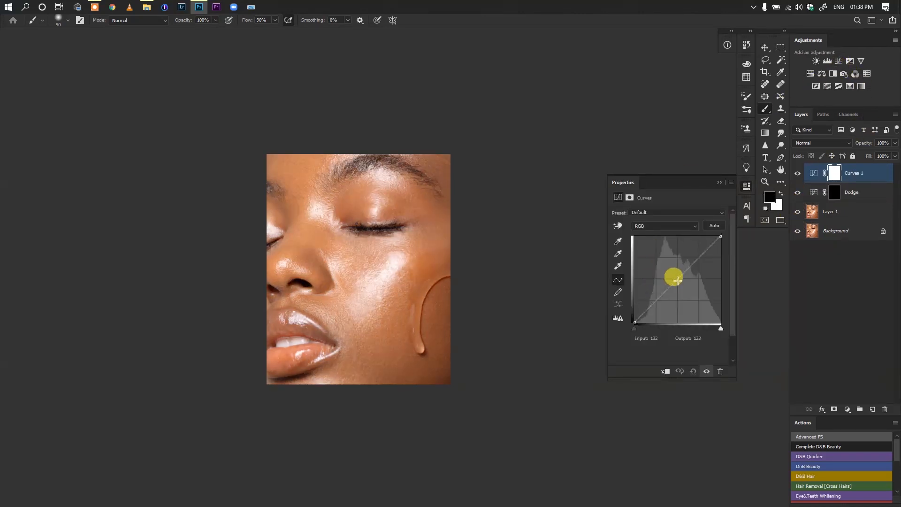
pyautogui.moveTo(676, 280)
pyautogui.mouseDown()
pyautogui.moveTo(674, 269)
pyautogui.moveTo(685, 287)
pyautogui.mouseUp()
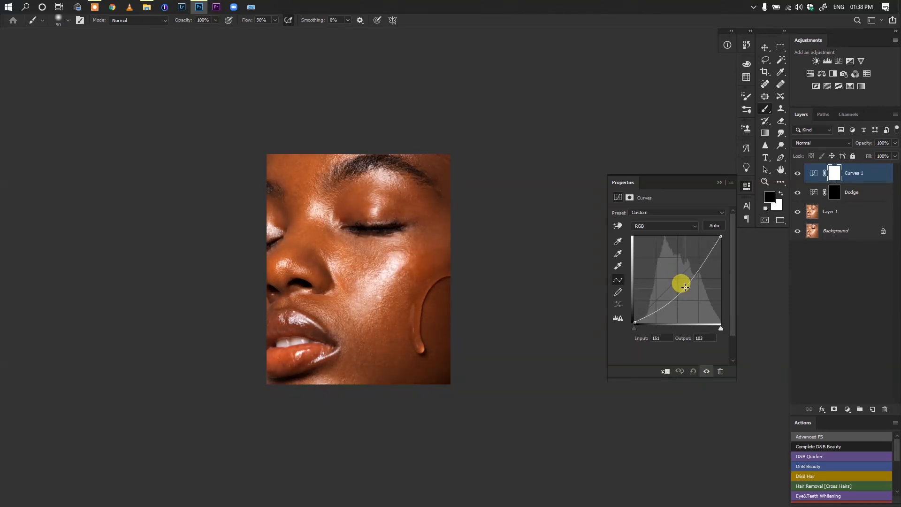
pyautogui.moveTo(720, 236); pyautogui.dragTo(728, 240)
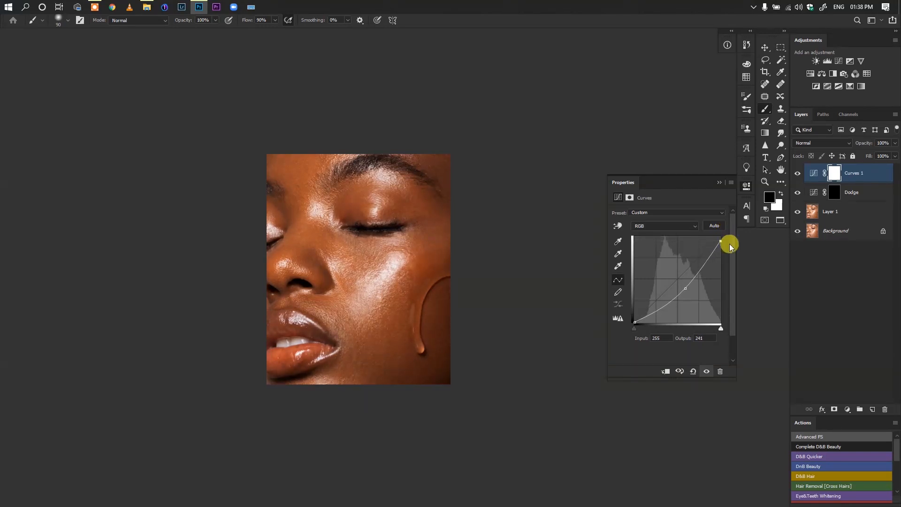
# In the darkening Curves layer, set the red channel's black point output to 1 and the blue channel's white point output to 251
pyautogui.click(690, 227)
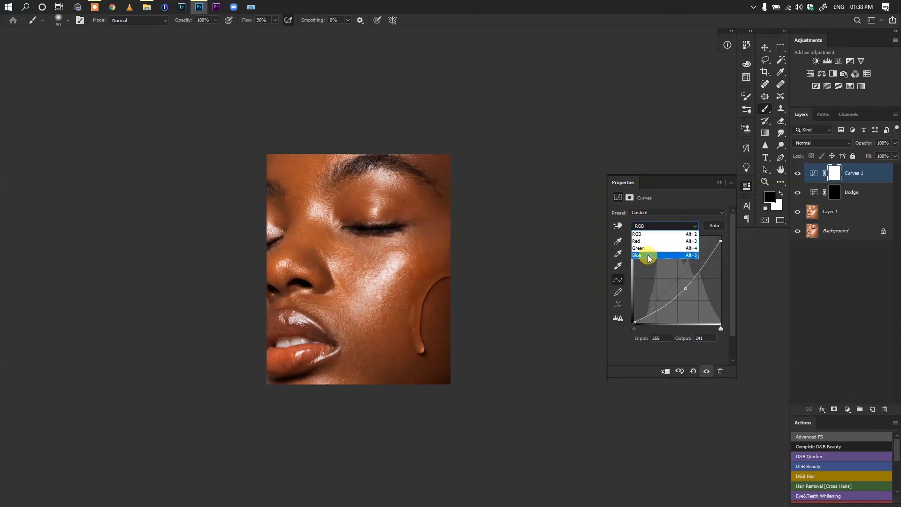
pyautogui.click(662, 247)
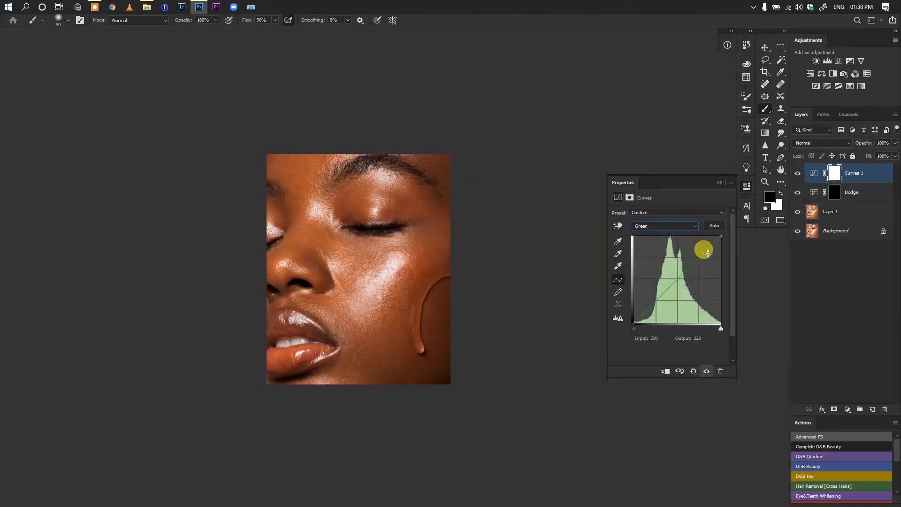
pyautogui.click(676, 225)
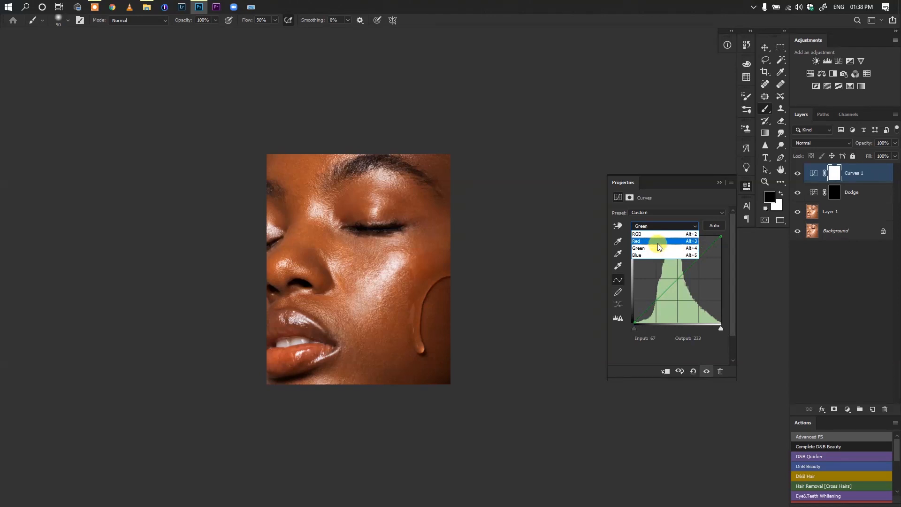
pyautogui.click(662, 240)
pyautogui.click(634, 322)
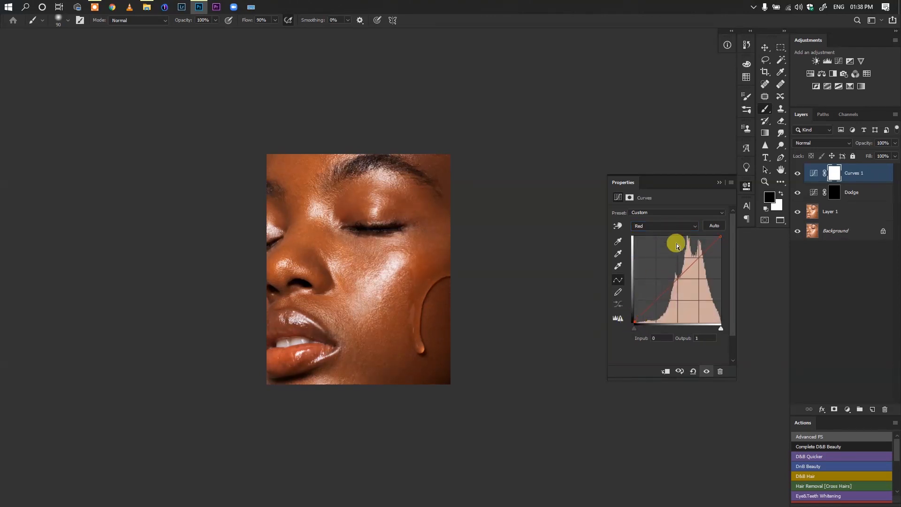
pyautogui.click(675, 225)
pyautogui.click(654, 257)
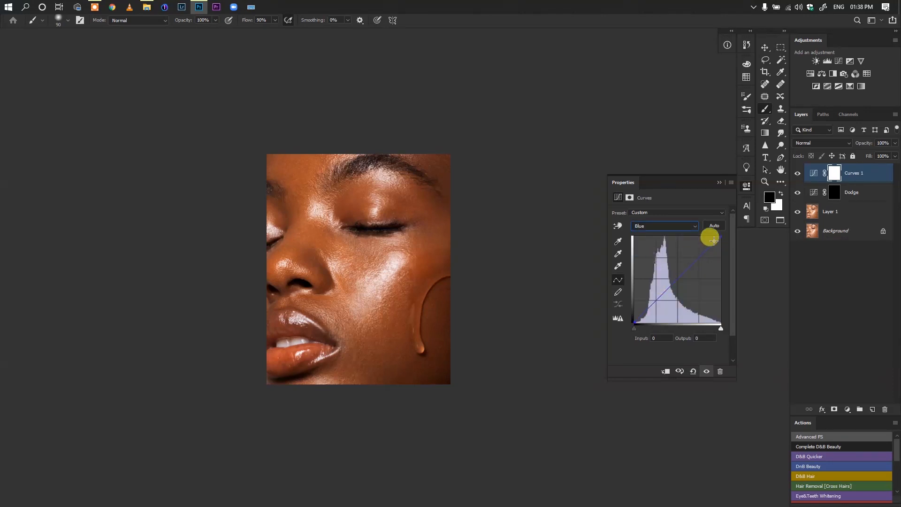
pyautogui.moveTo(720, 236); pyautogui.dragTo(721, 236)
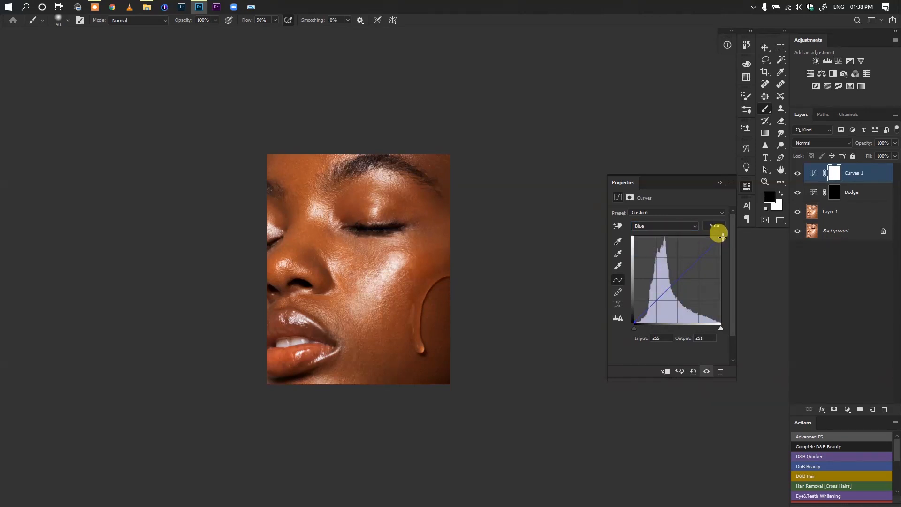
pyautogui.click(721, 183)
# Rename the darkening Curves layer as Burn and invert its mask to black
pyautogui.doubleClick(848, 173)
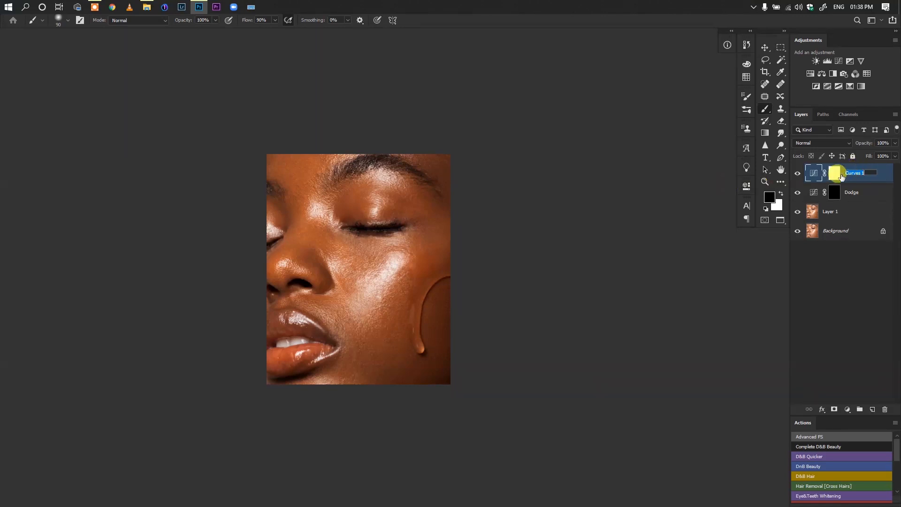
pyautogui.write('Burn')
pyautogui.press('Return')
pyautogui.click(833, 174)
pyautogui.hotkey('ctrl', 'i')
# Group the Burn and Dodge layers together and name the group DnB
pyautogui.keyDown('shift'); pyautogui.click(813, 192); pyautogui.keyUp('shift')
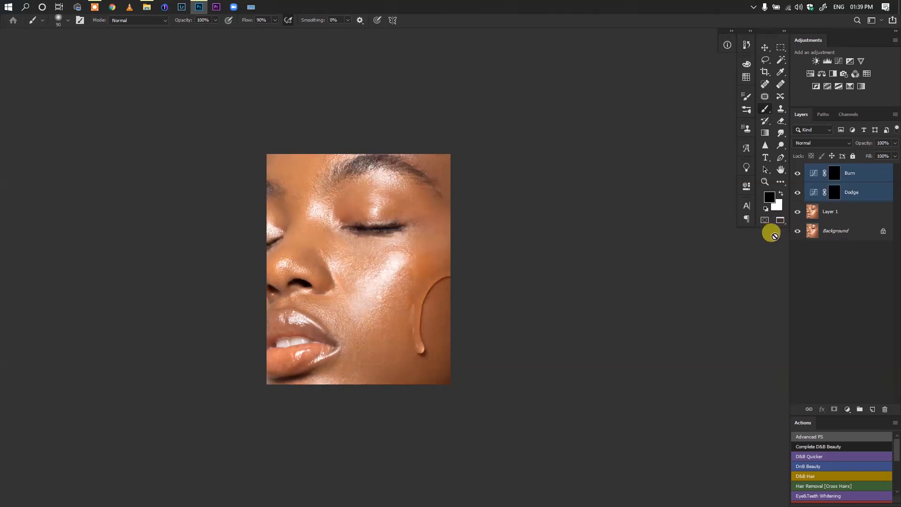
pyautogui.moveTo(829, 225); pyautogui.dragTo(807, 234)
pyautogui.hotkey('ctrl', 'g')
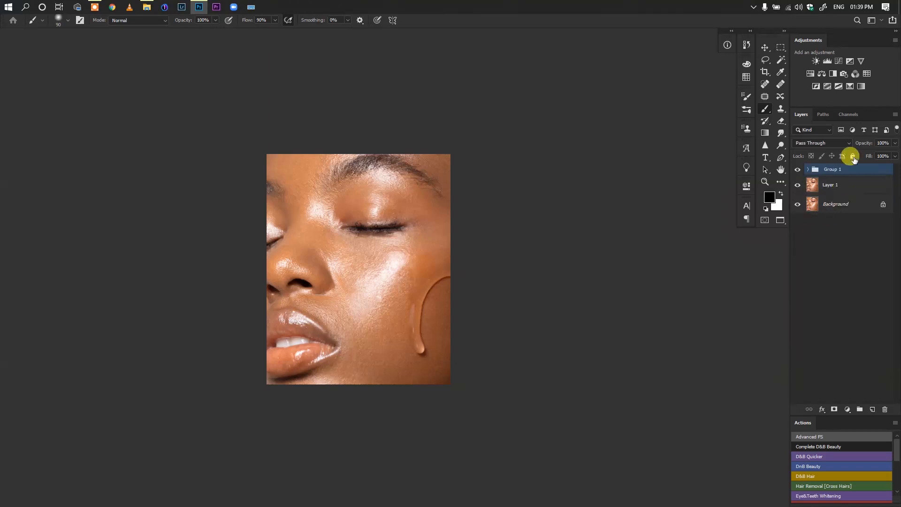
pyautogui.doubleClick(830, 169)
pyautogui.write('DnB')
pyautogui.press('Return')
# Try desaturating Layer 1 with the Desaturate adjustment, and undo it
pyautogui.scroll(-3, 409, 291)
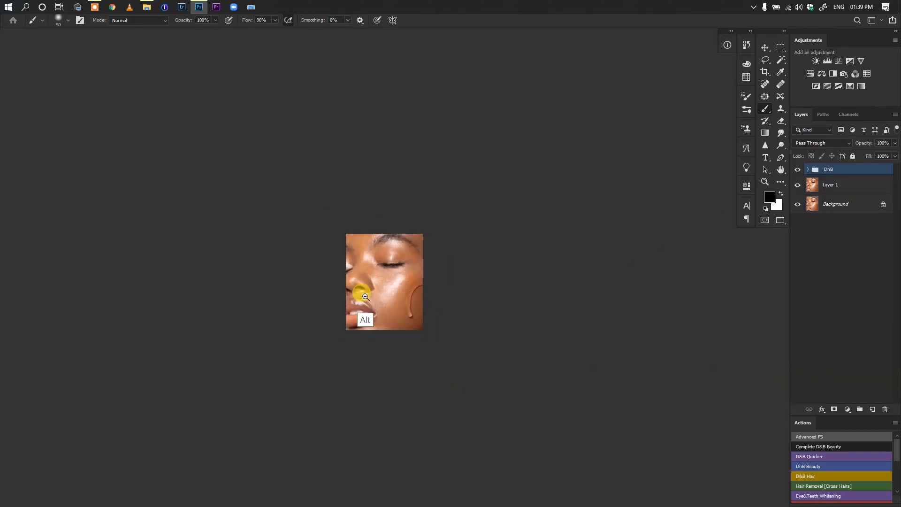
pyautogui.scroll(3, 378, 293)
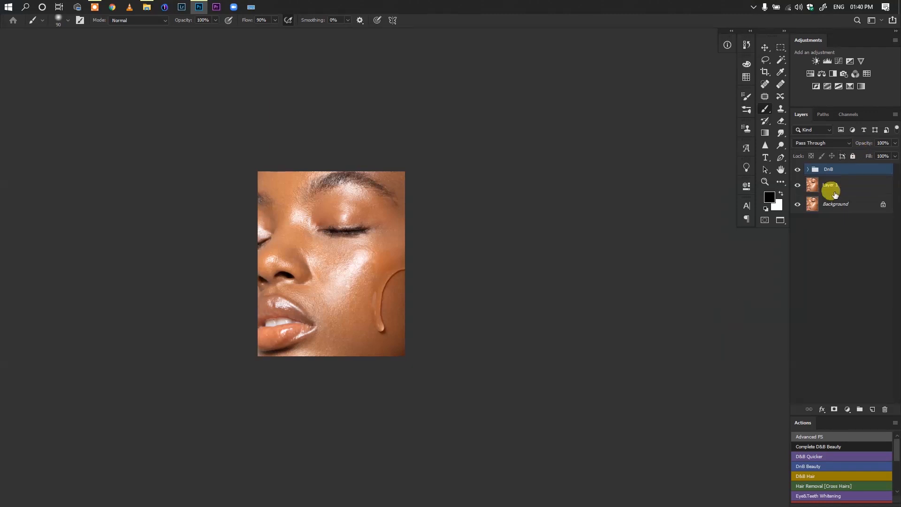
pyautogui.click(831, 189)
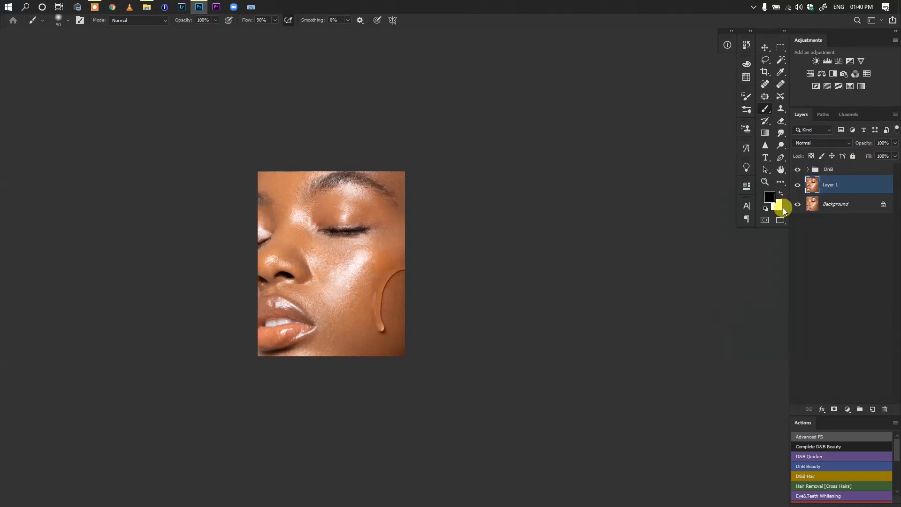
pyautogui.press('Tab')
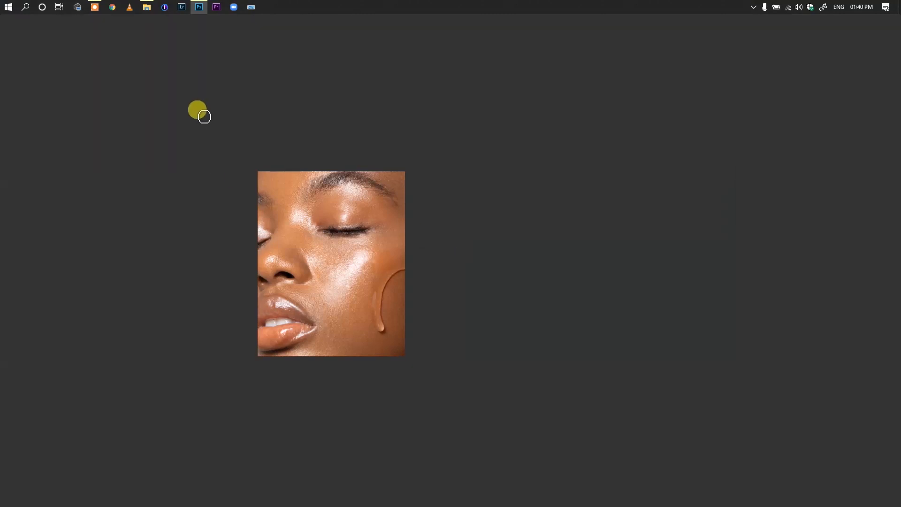
pyautogui.press('f')
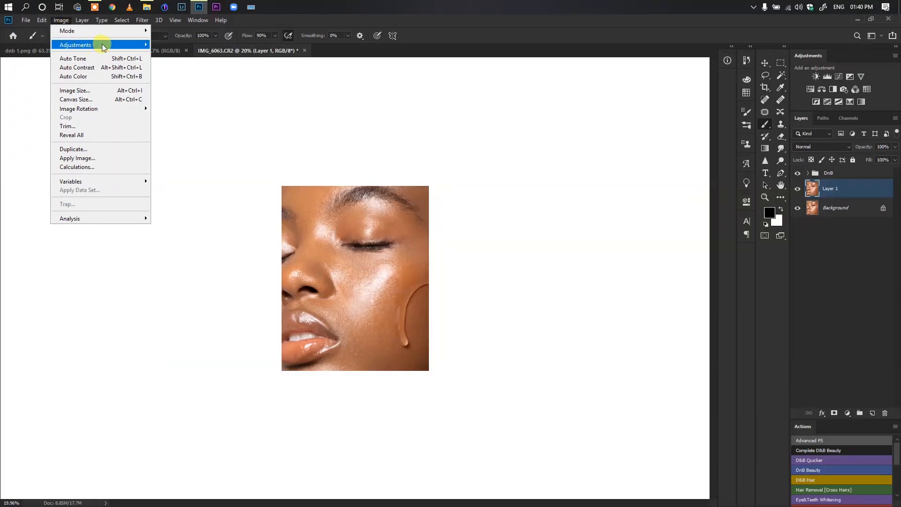
pyautogui.moveTo(104, 45)
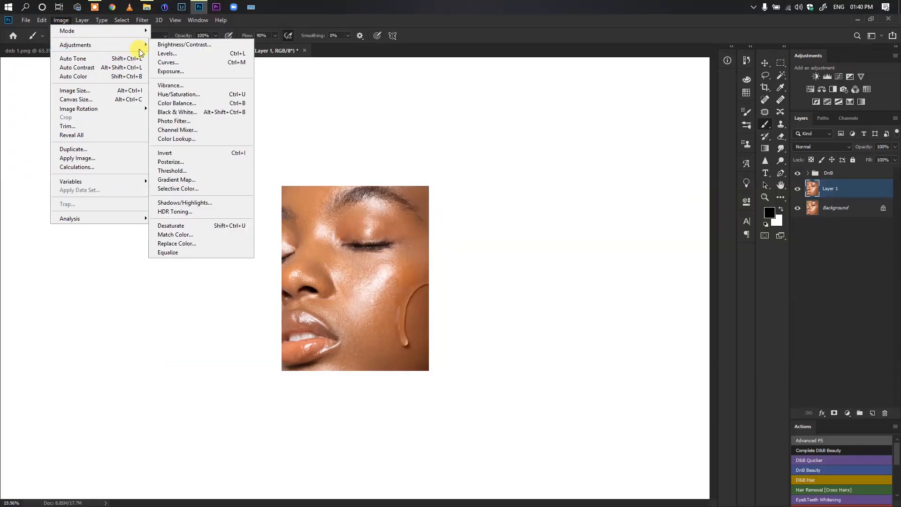
pyautogui.click(201, 226)
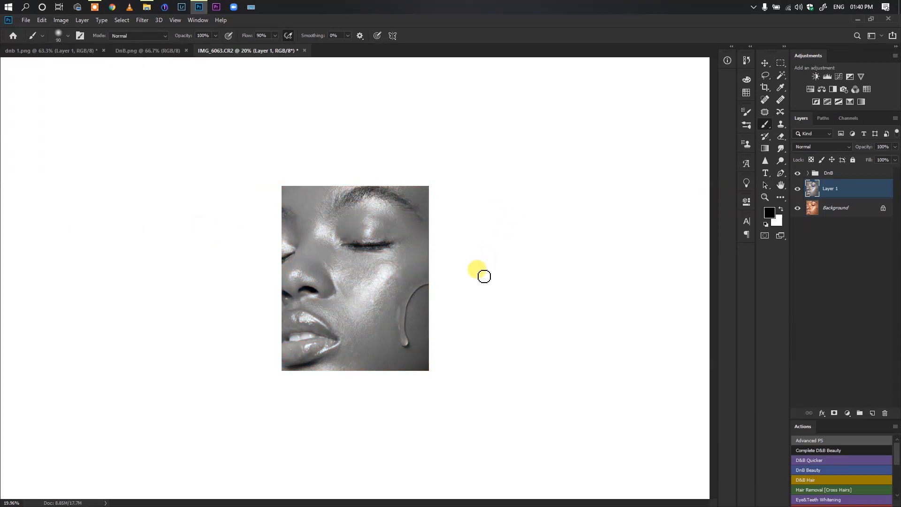
pyautogui.hotkey('ctrl', 'z')
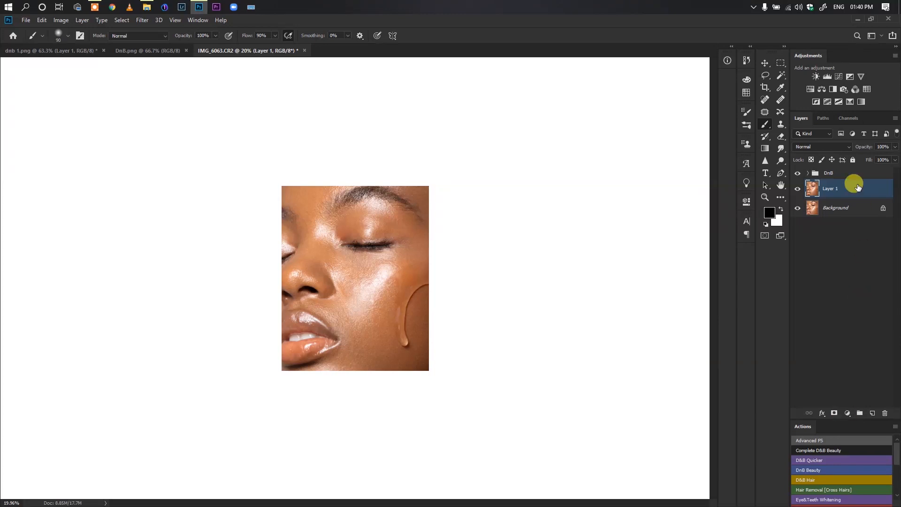
# Add a Solid Color fill layer above the DnB group, using a neutral gray with 50% brightness
pyautogui.click(834, 172)
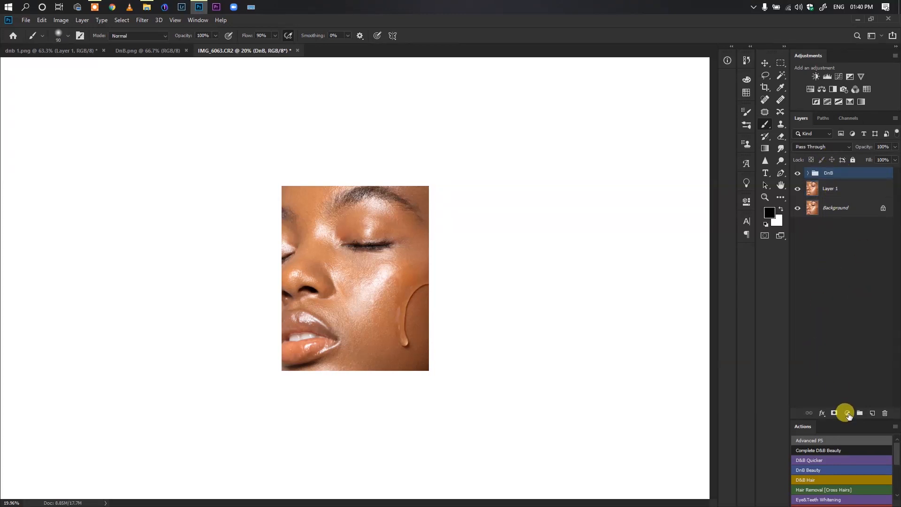
pyautogui.click(848, 414)
pyautogui.click(847, 246)
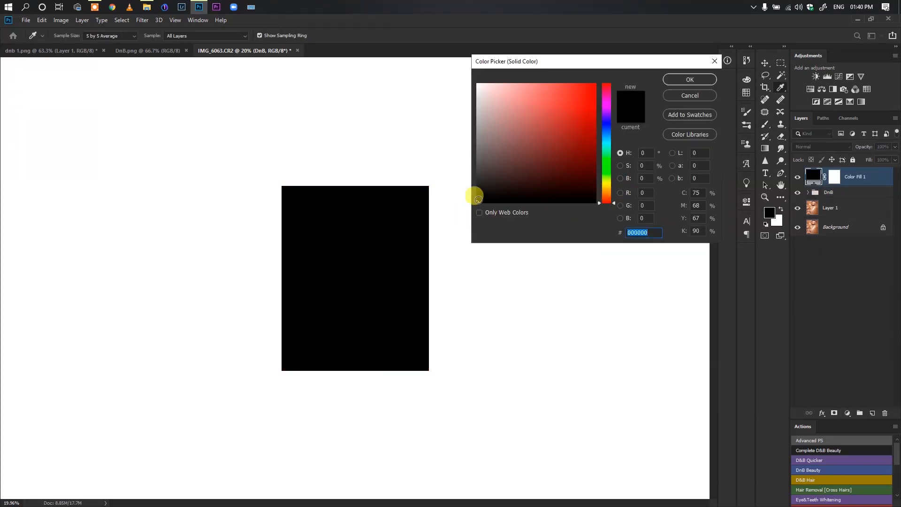
pyautogui.moveTo(478, 201); pyautogui.dragTo(459, 217)
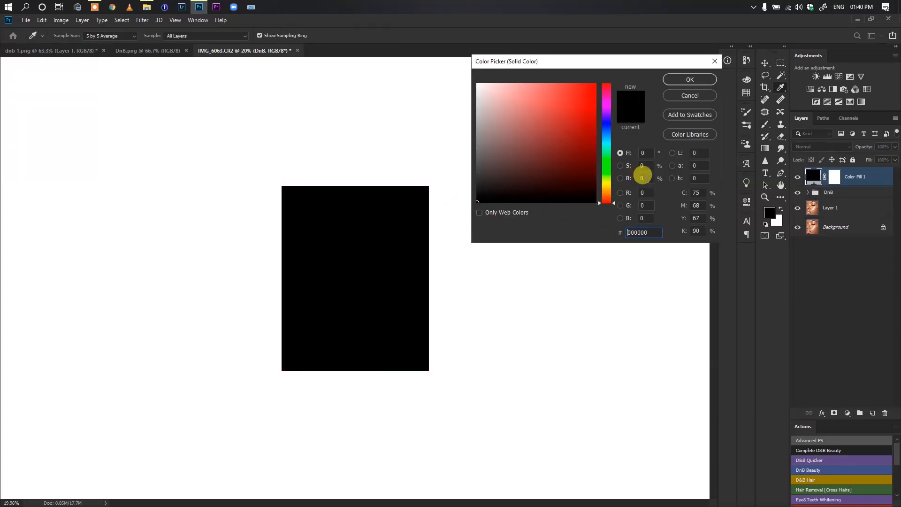
pyautogui.doubleClick(642, 177)
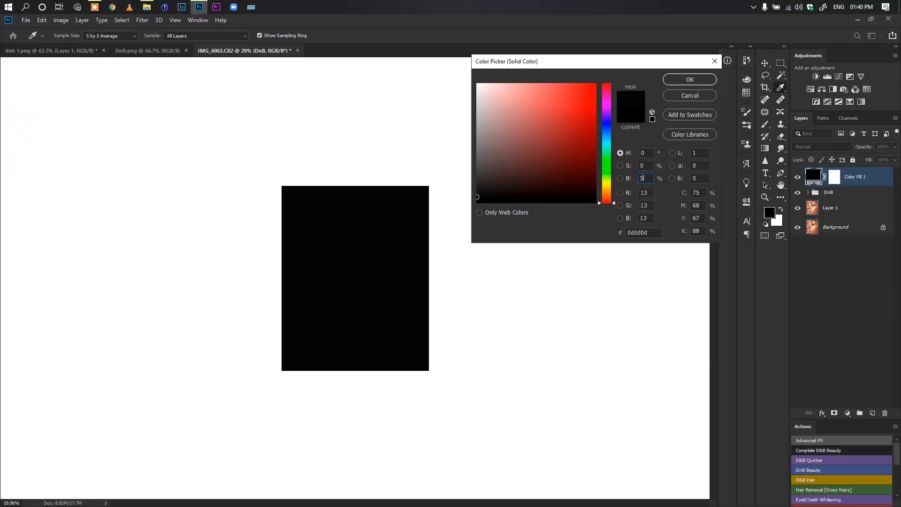
pyautogui.write('50')
pyautogui.click(686, 80)
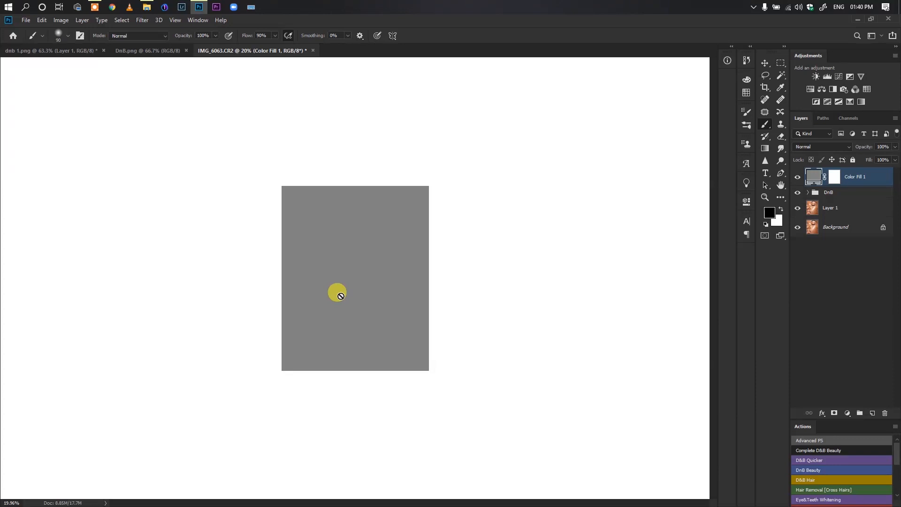
# Set the gray fill layer's blend mode to Color and toggle its visibility to compare, leaving the layer hidden
pyautogui.click(824, 147)
pyautogui.click(799, 365)
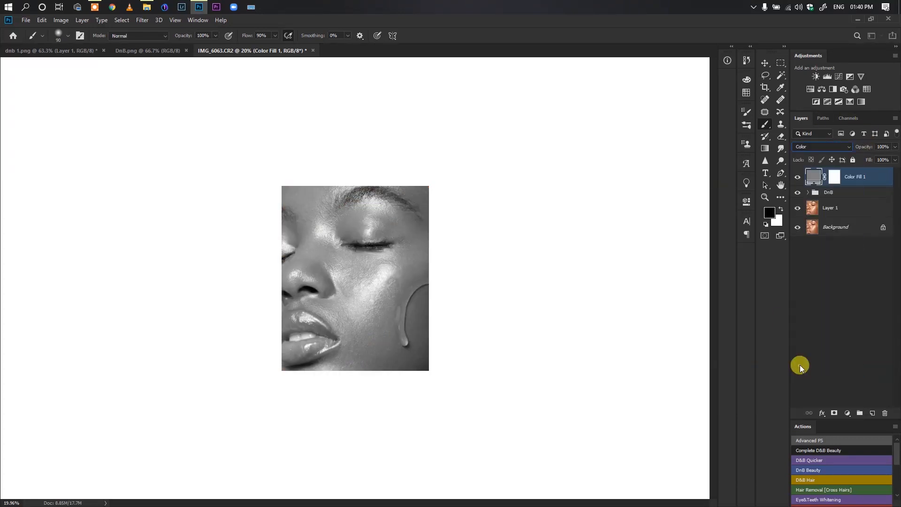
pyautogui.click(797, 177)
pyautogui.click(797, 178)
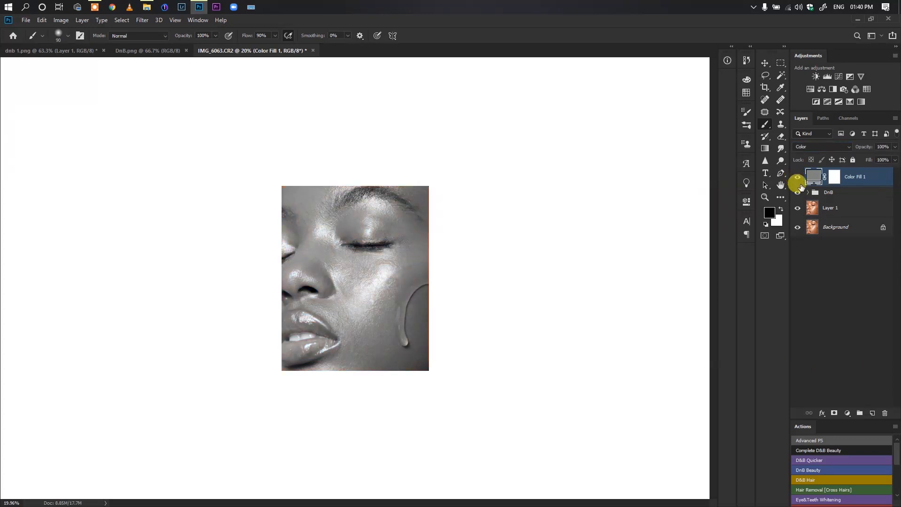
pyautogui.click(797, 178)
# Try a black-to-white Gradient Map adjustment layer directly above the DnB group
pyautogui.click(828, 194)
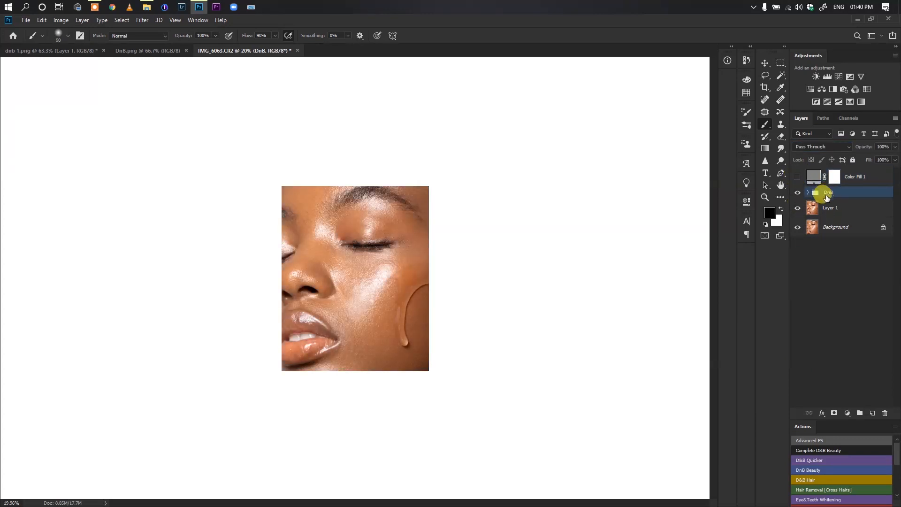
pyautogui.click(808, 209)
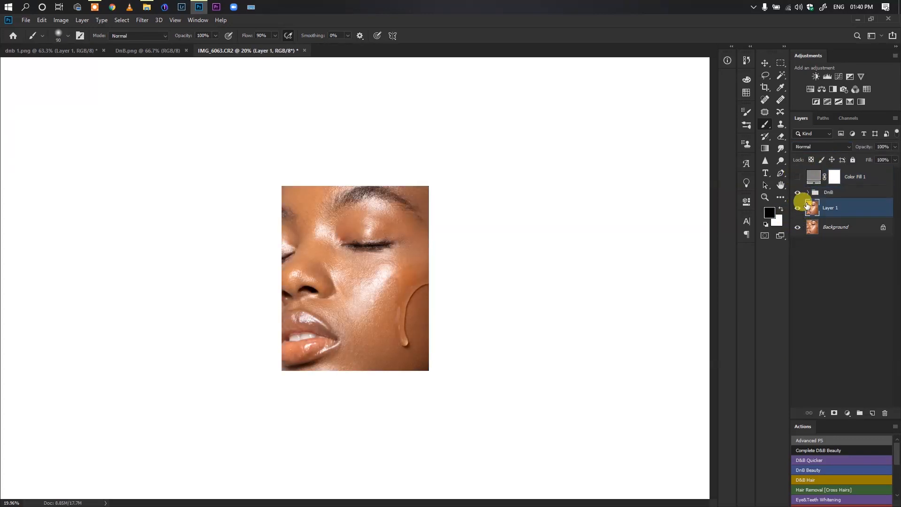
pyautogui.click(827, 193)
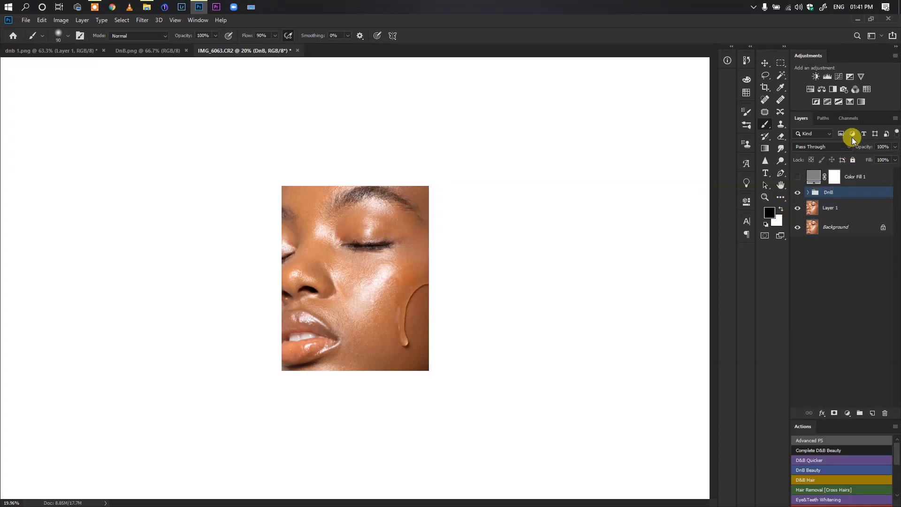
pyautogui.click(859, 103)
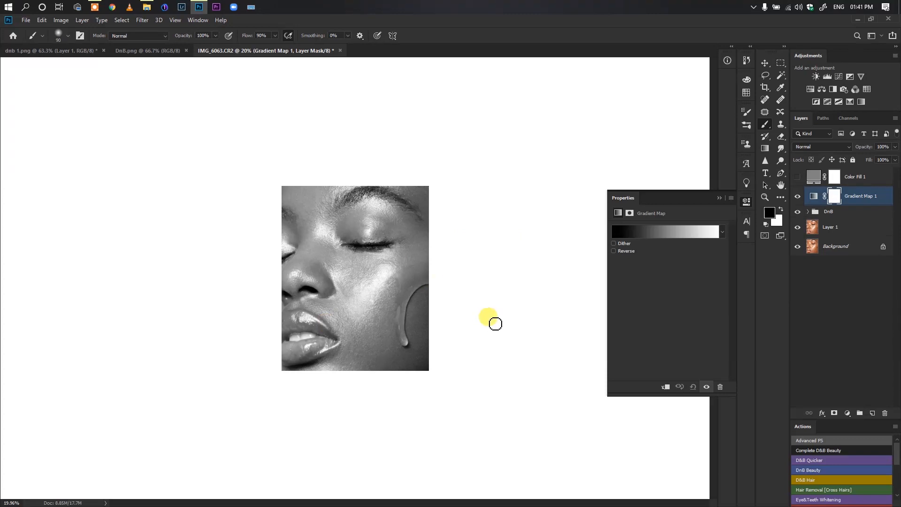
# Compare the Gradient Map's black-and-white conversion with the gray Color Fill layer by alternating their visibility
pyautogui.click(797, 196)
pyautogui.click(797, 176)
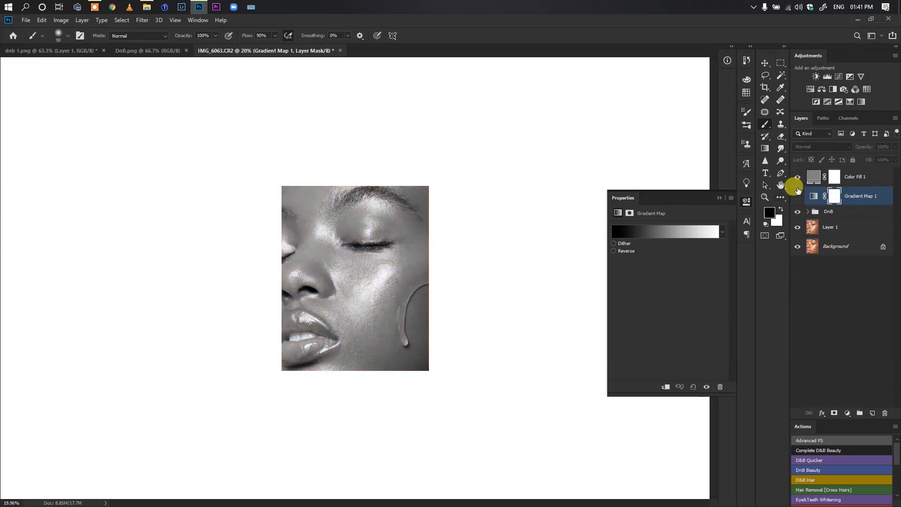
pyautogui.click(797, 177)
pyautogui.click(797, 197)
pyautogui.click(797, 196)
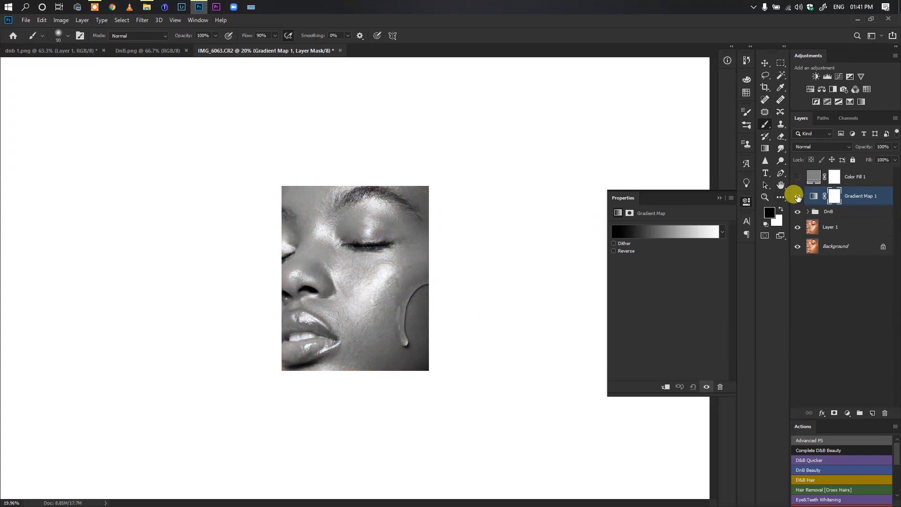
# Try gradient smoothness values between 0% and 100% on the Gradient Map, discard the edit and delete that adjustment layer
pyautogui.click(674, 235)
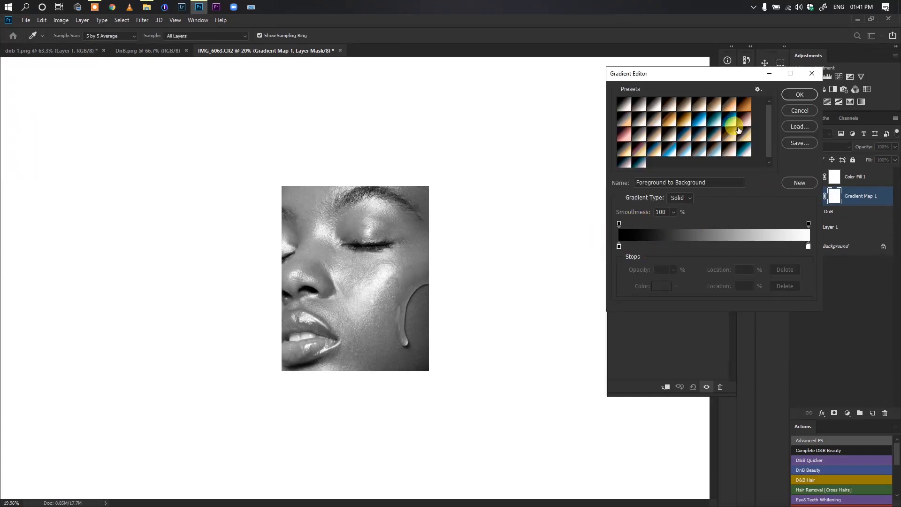
pyautogui.moveTo(722, 82); pyautogui.dragTo(688, 84)
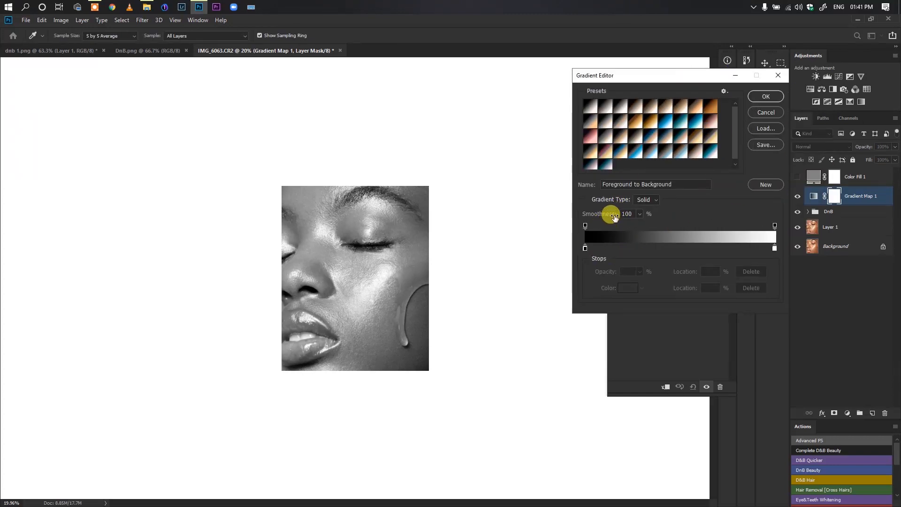
pyautogui.click(769, 113)
pyautogui.click(643, 230)
pyautogui.moveTo(603, 207); pyautogui.dragTo(530, 259)
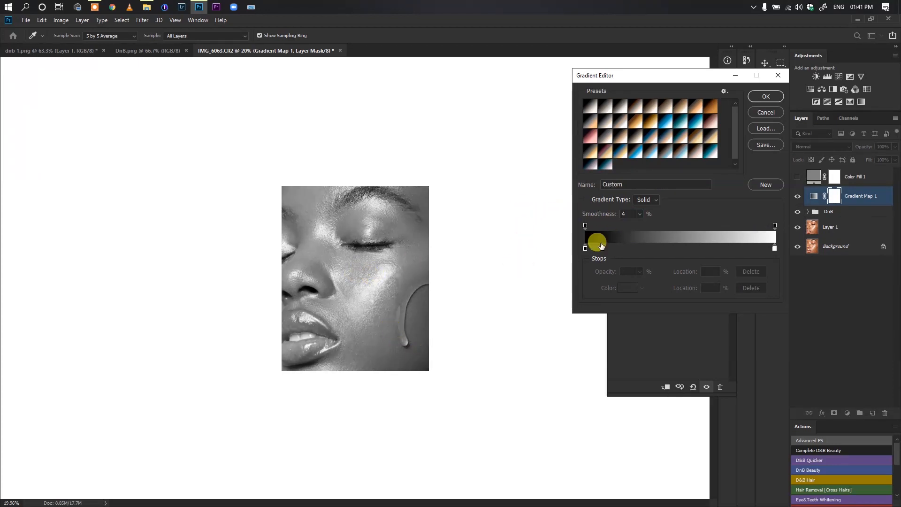
pyautogui.moveTo(596, 213); pyautogui.dragTo(553, 214)
pyautogui.moveTo(643, 226); pyautogui.dragTo(694, 229)
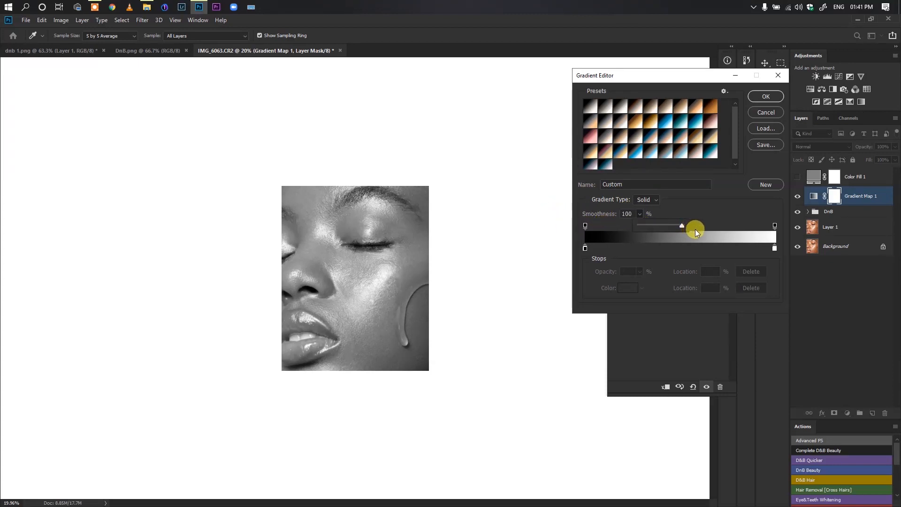
pyautogui.click(702, 217)
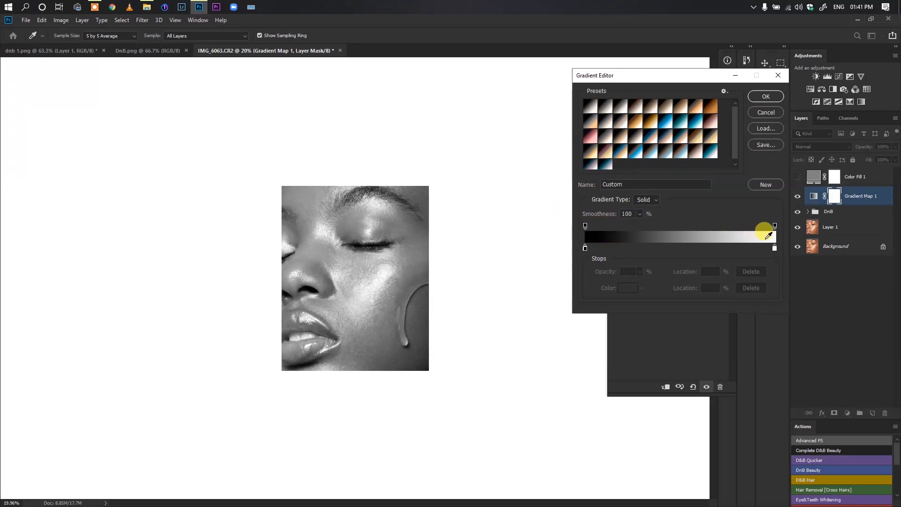
pyautogui.moveTo(608, 213); pyautogui.dragTo(524, 209)
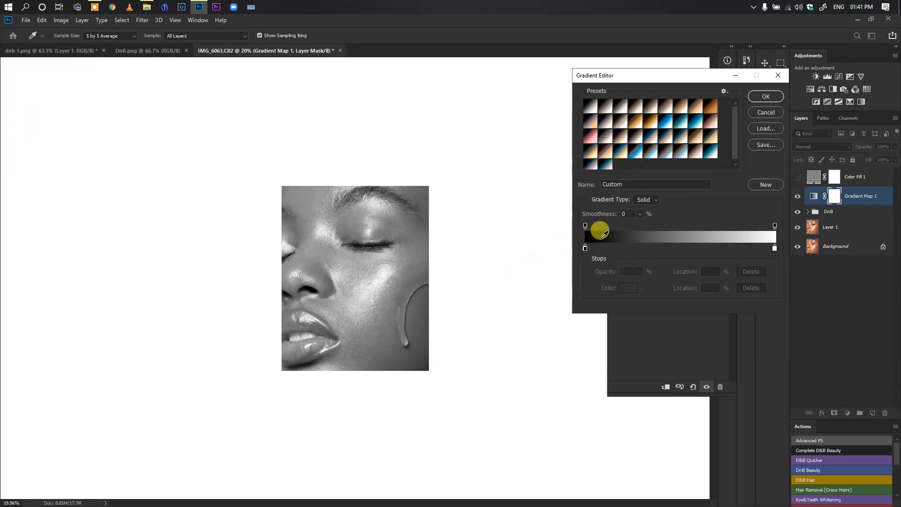
pyautogui.moveTo(593, 212); pyautogui.dragTo(635, 220)
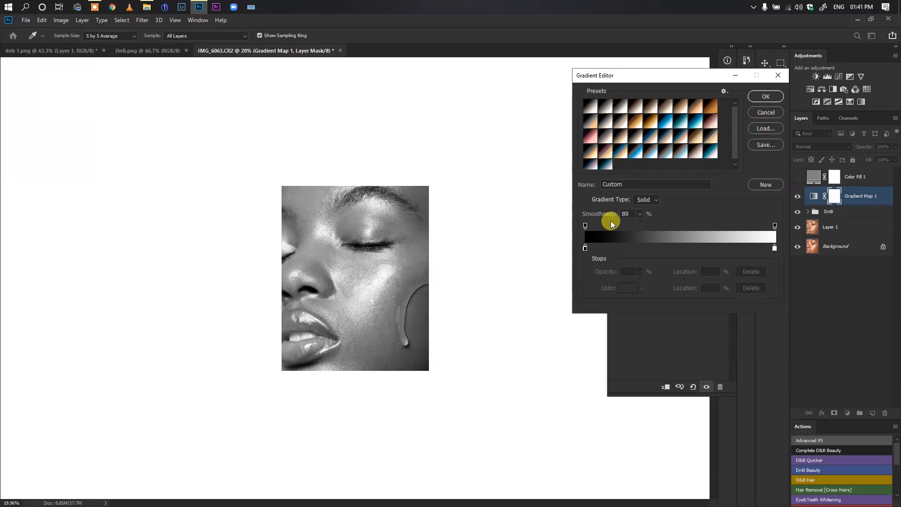
pyautogui.moveTo(583, 215); pyautogui.dragTo(519, 213)
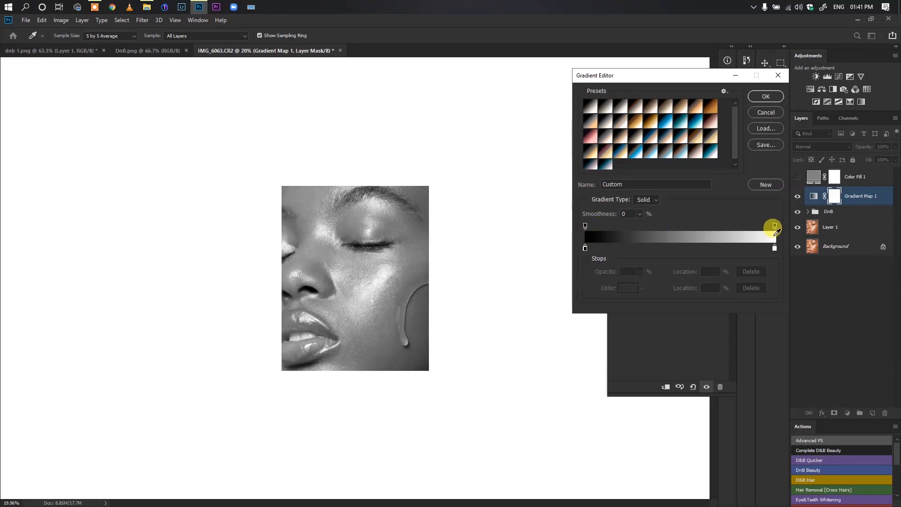
pyautogui.click(779, 75)
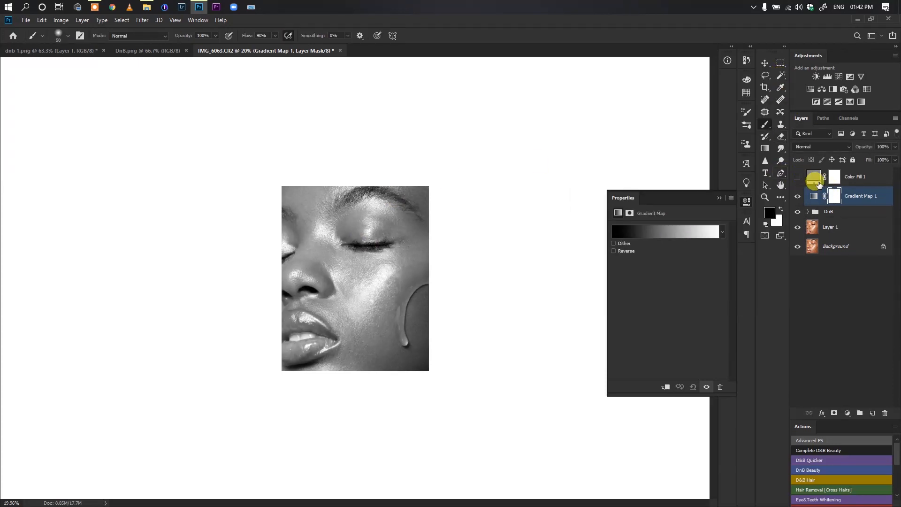
pyautogui.press('Delete')
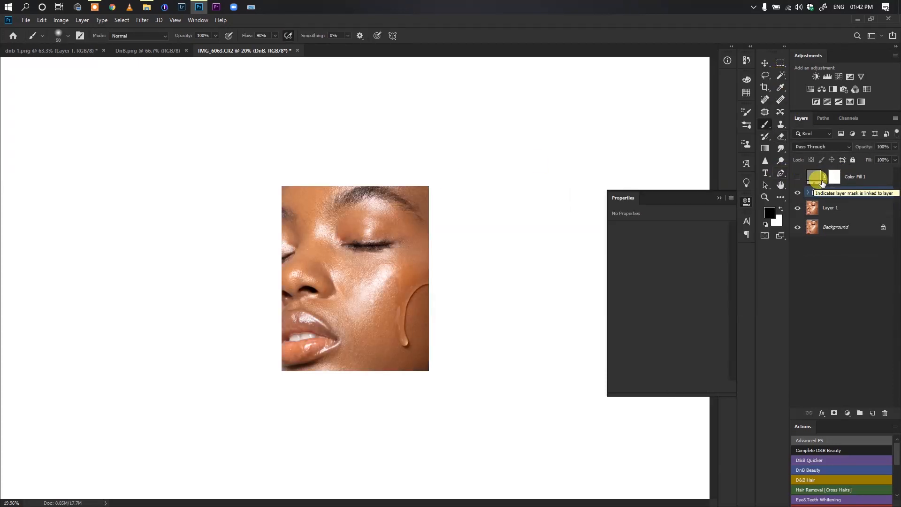
# Show the gray Color Fill layer again and rename it VA
pyautogui.click(797, 177)
pyautogui.doubleClick(854, 177)
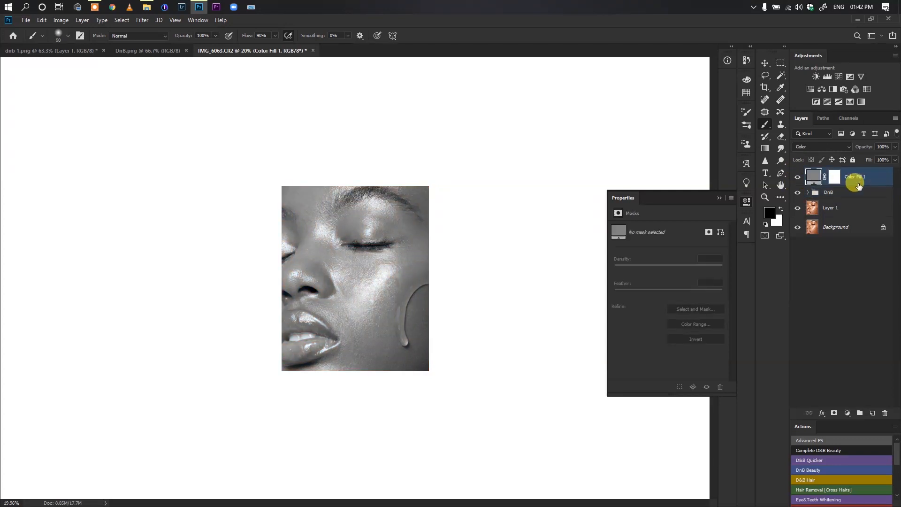
pyautogui.write('VA#1')
pyautogui.press('BackSpace')
pyautogui.press('Return')
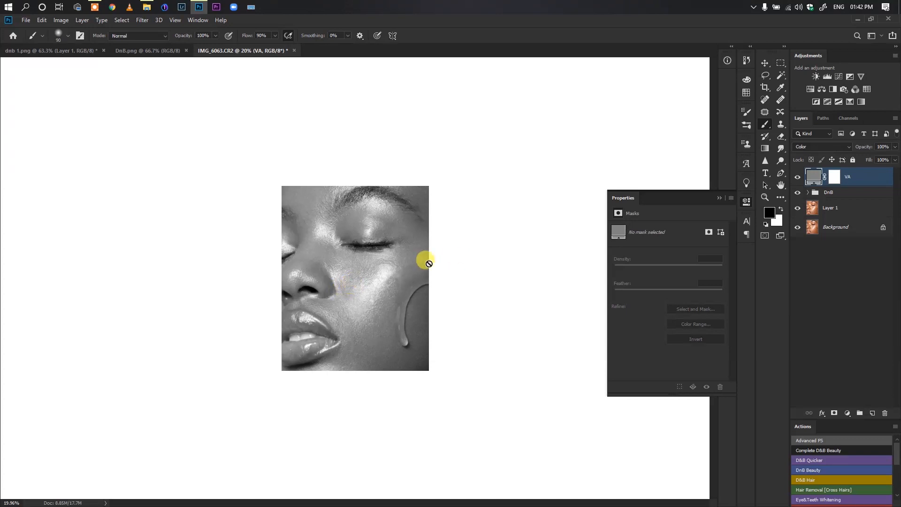
pyautogui.scroll(-3, 392, 282)
pyautogui.scroll(2, 361, 290)
pyautogui.scroll(3, 357, 280)
pyautogui.scroll(-1, 360, 284)
pyautogui.scroll(1, 347, 282)
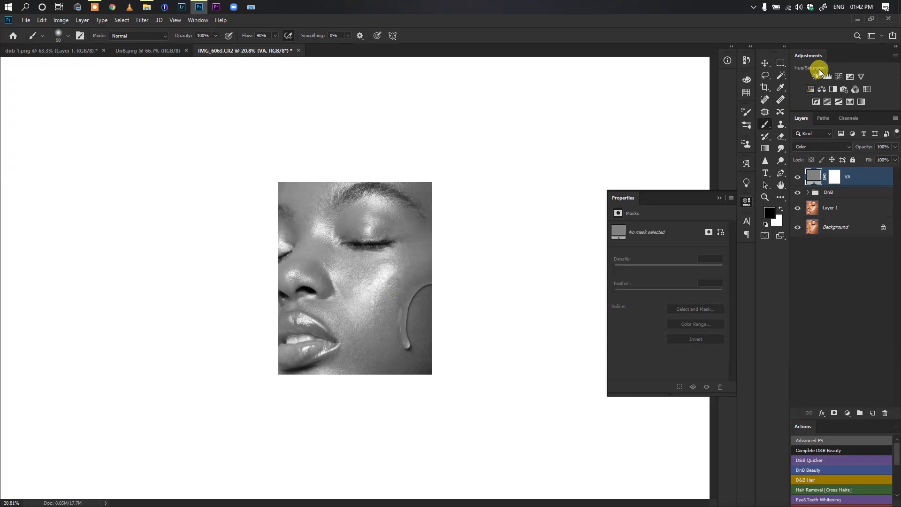
# Add a Curves layer above VA with a contrast S-curve, raising the highlights and setting the shadow point to input 82, output 60
pyautogui.click(838, 76)
pyautogui.click(678, 291)
pyautogui.moveTo(678, 291); pyautogui.dragTo(690, 280)
pyautogui.moveTo(659, 312); pyautogui.dragTo(661, 318)
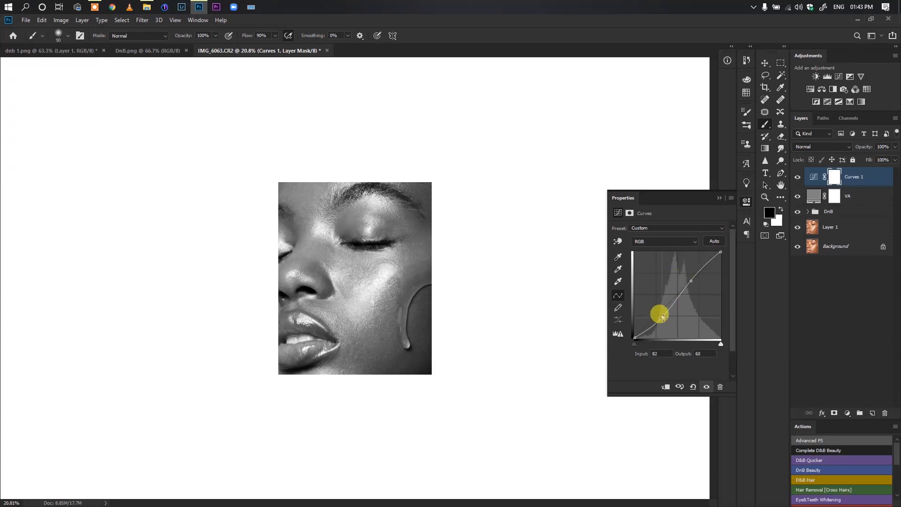
pyautogui.click(719, 197)
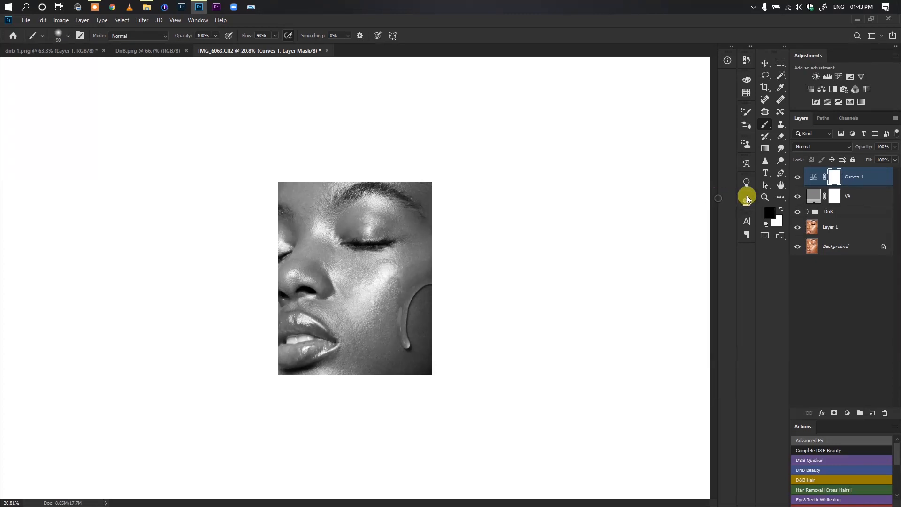
# Group the Curves 1 and VA layers together and name the group Helper
pyautogui.keyDown('shift'); pyautogui.click(855, 198); pyautogui.keyUp('shift')
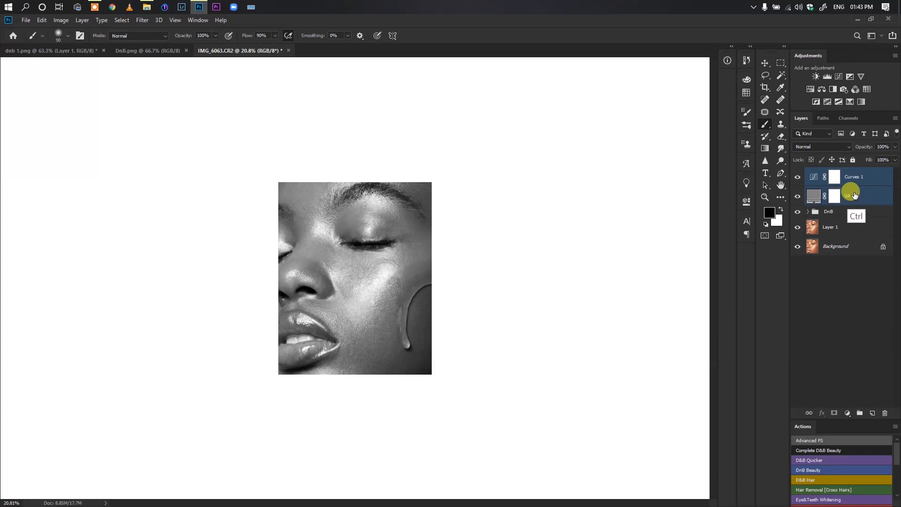
pyautogui.hotkey('ctrl', 'g')
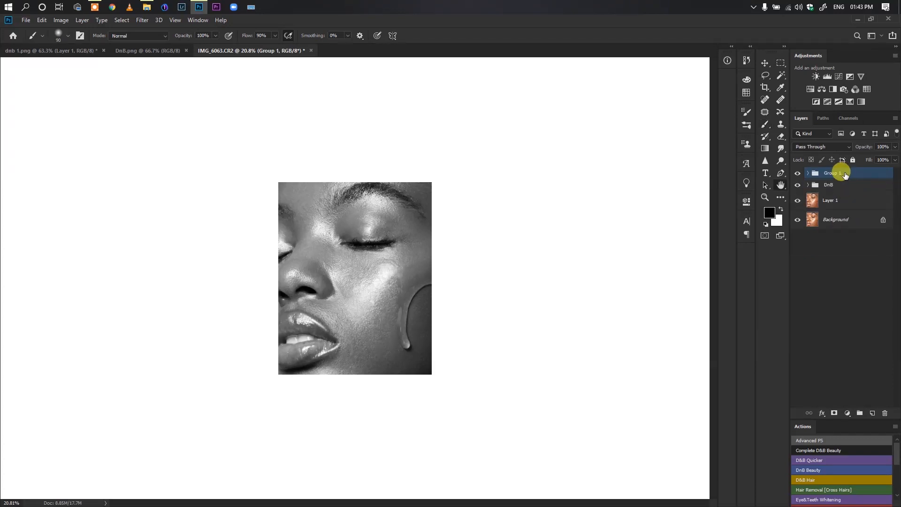
pyautogui.doubleClick(844, 175)
pyautogui.click(823, 95)
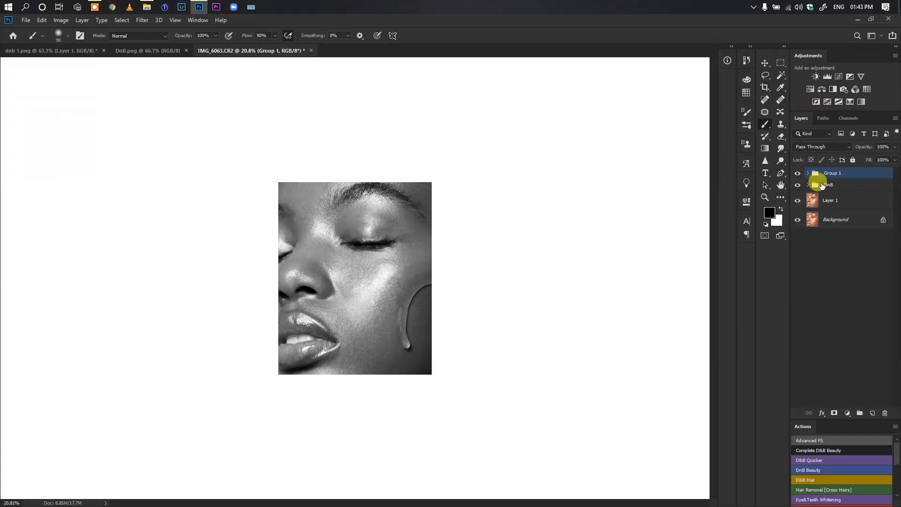
pyautogui.doubleClick(831, 173)
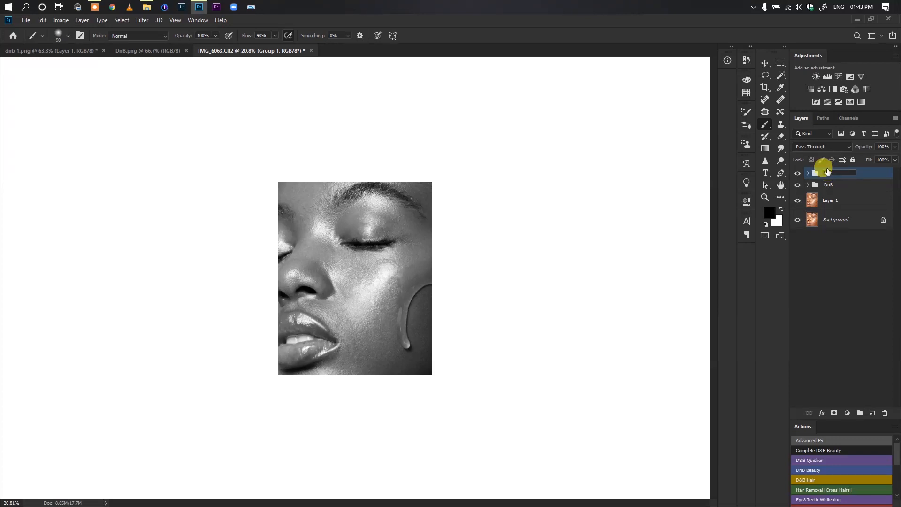
pyautogui.write('Helper')
pyautogui.press('Return')
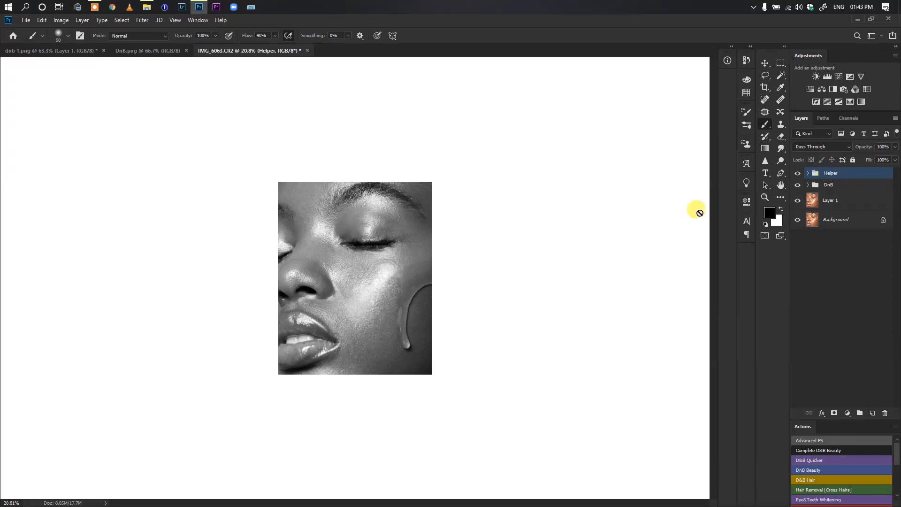
# Compare the portrait with and without the Helper group, and hide the Curves 1 layer inside it
pyautogui.click(797, 173)
pyautogui.click(797, 174)
pyautogui.click(808, 173)
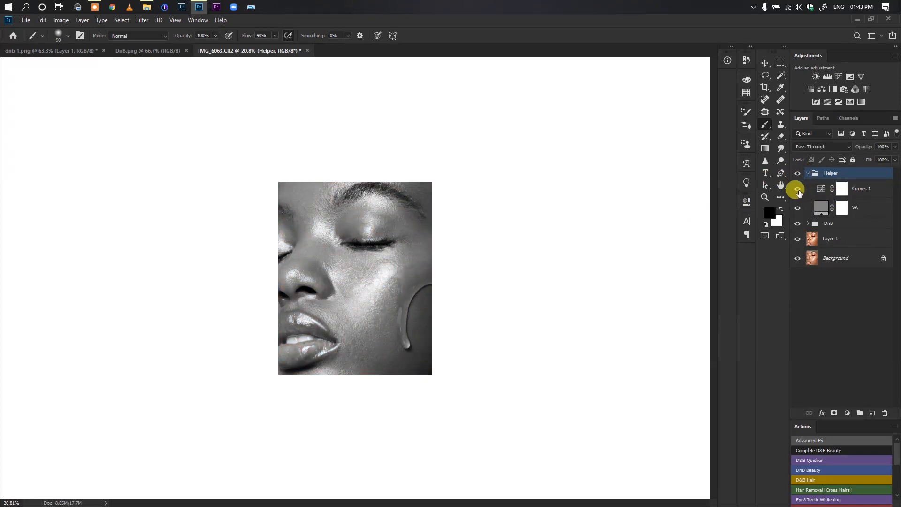
pyautogui.click(797, 189)
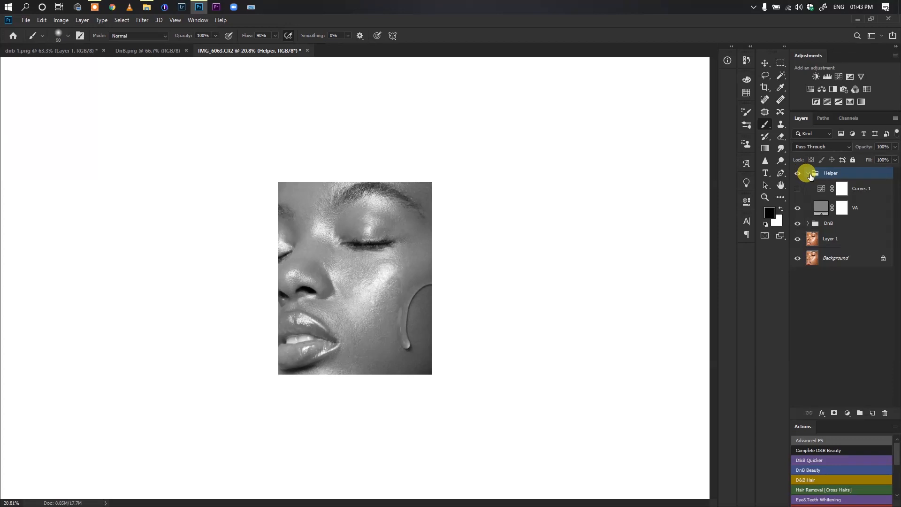
# Collapse the Helper group, expand the DnB group, and switch the document to full screen mode on a dark background
pyautogui.click(807, 173)
pyautogui.click(807, 185)
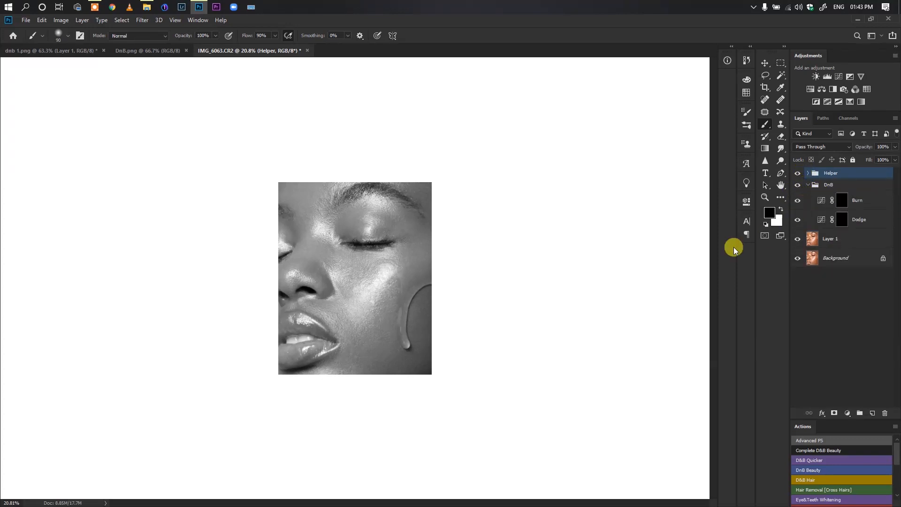
pyautogui.press('f')
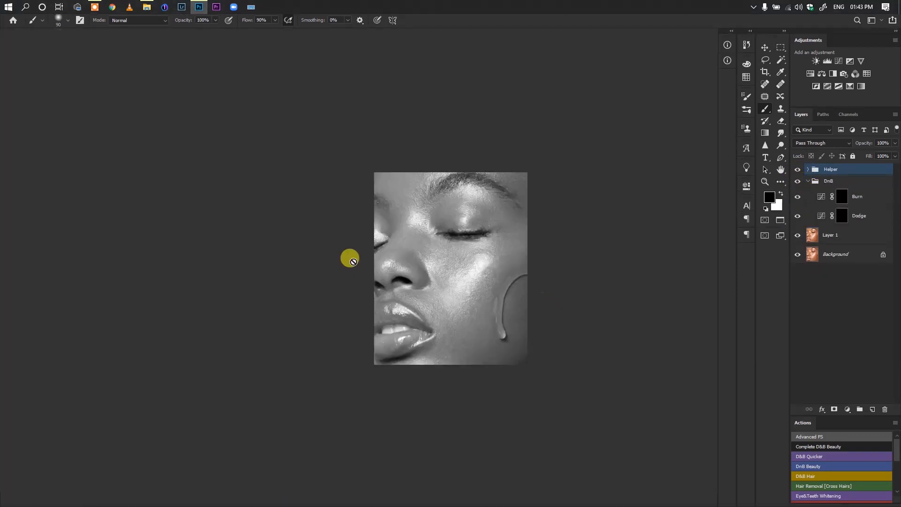
pyautogui.moveTo(443, 266); pyautogui.dragTo(354, 268)
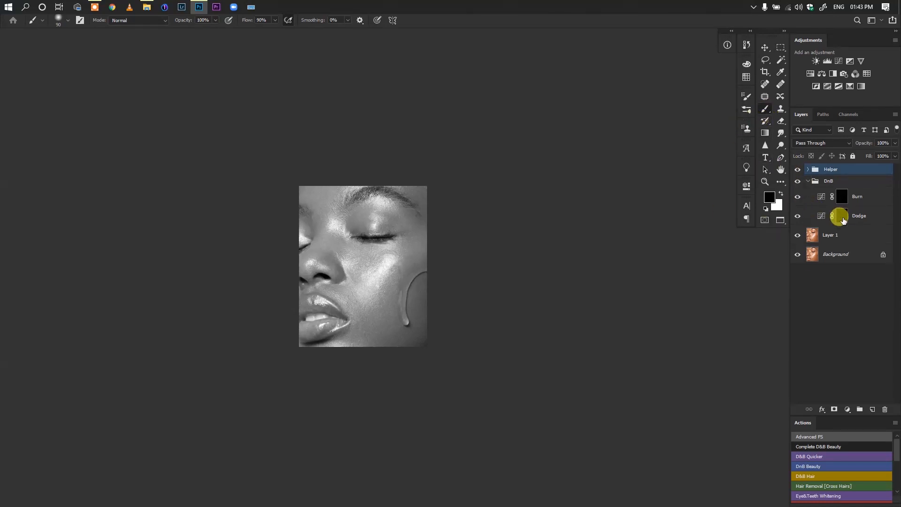
pyautogui.click(842, 196)
pyautogui.click(843, 214)
pyautogui.click(841, 197)
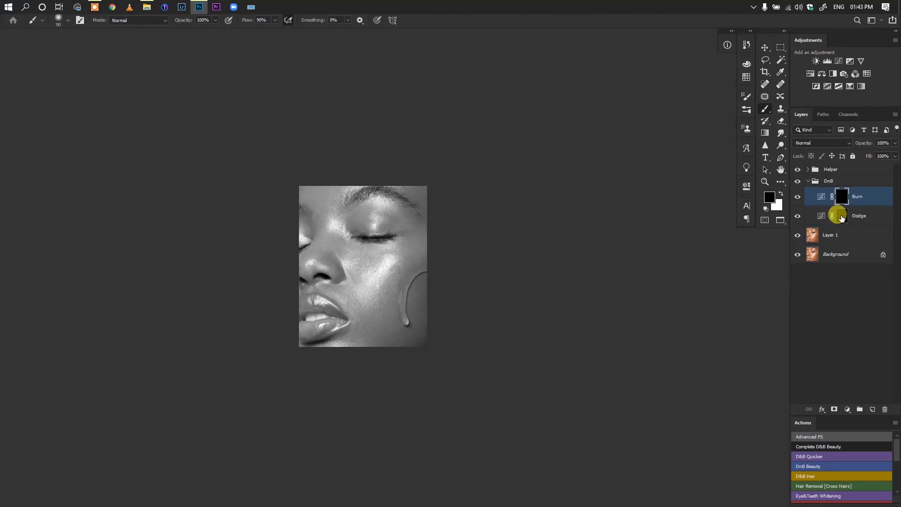
pyautogui.click(840, 214)
pyautogui.click(842, 197)
pyautogui.click(839, 215)
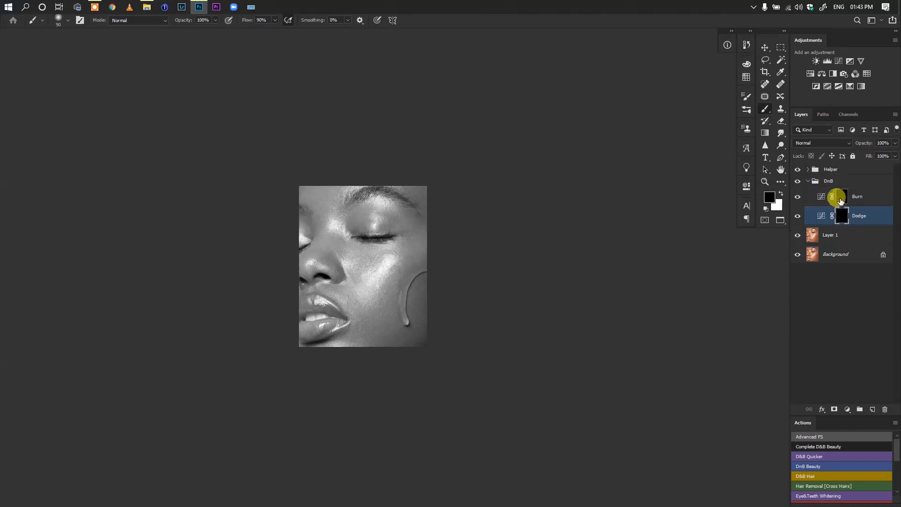
pyautogui.click(840, 196)
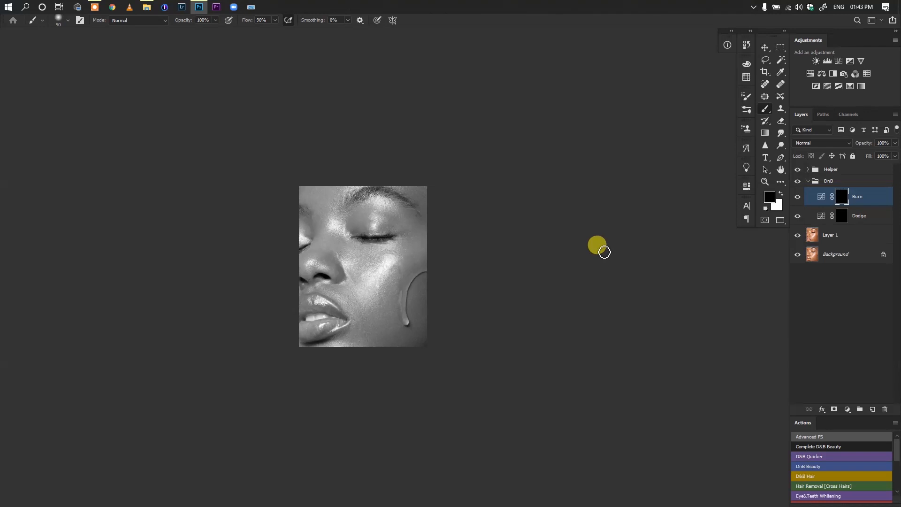
# Rename Layer 1 as Healing
pyautogui.click(852, 180)
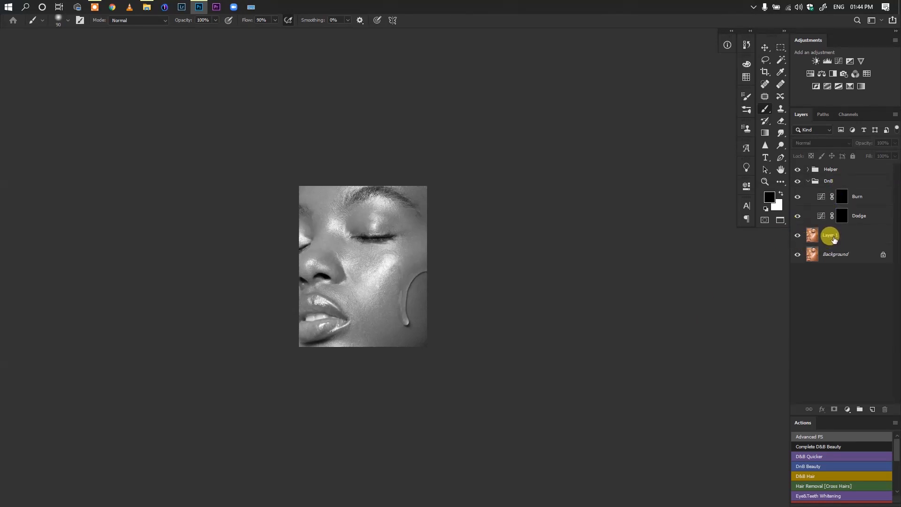
pyautogui.doubleClick(830, 235)
pyautogui.write('Healing')
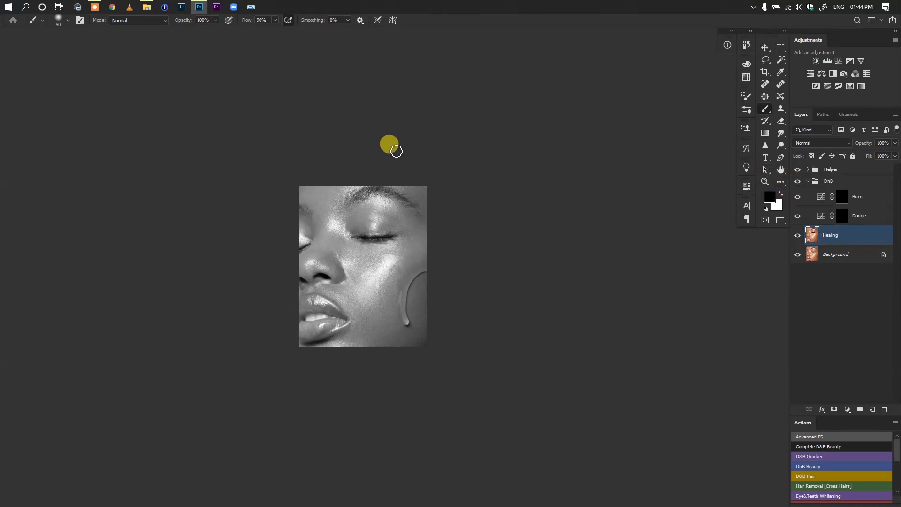
# Set the brush flow to 1% and select the Dodge layer's mask for painting
pyautogui.click(276, 22)
pyautogui.moveTo(276, 34); pyautogui.dragTo(229, 30)
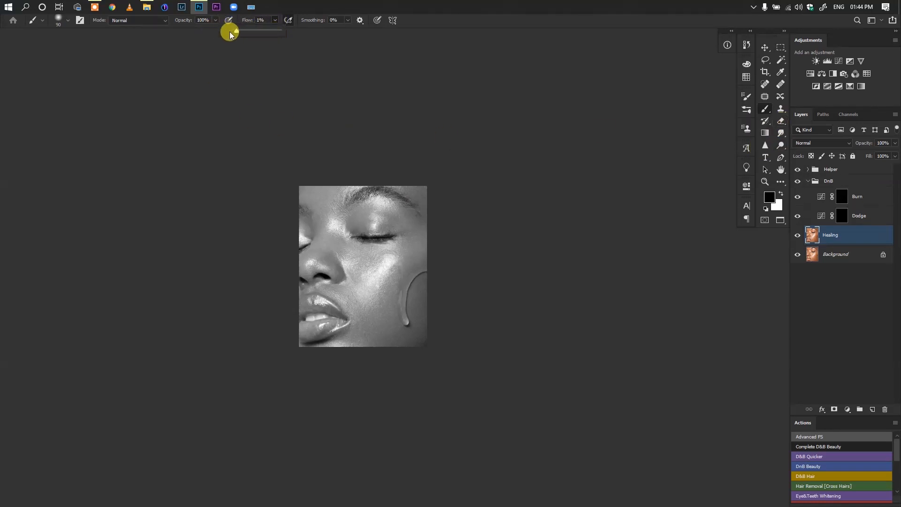
pyautogui.doubleClick(820, 207)
pyautogui.click(818, 216)
pyautogui.click(718, 182)
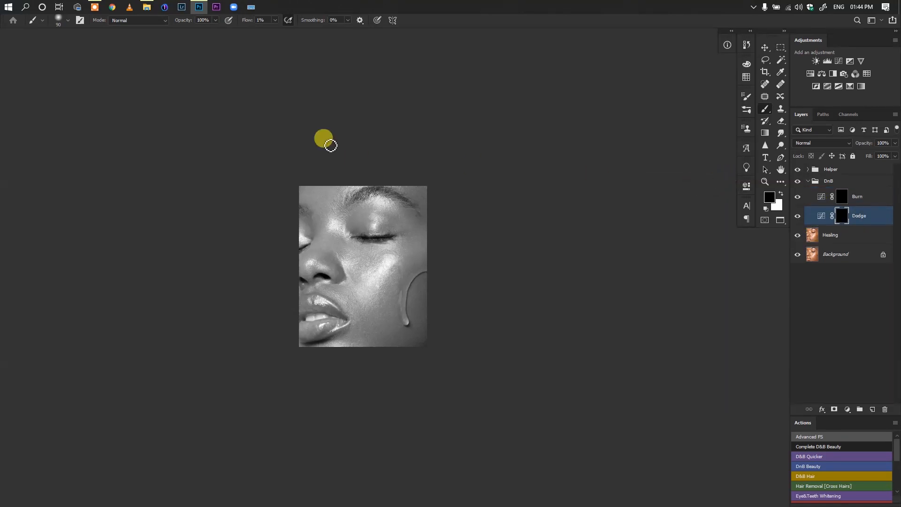
pyautogui.click(259, 19)
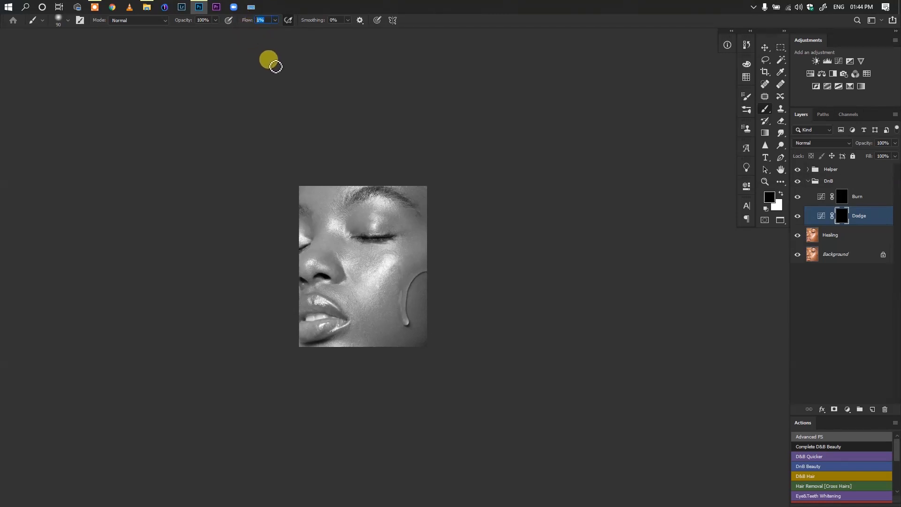
pyautogui.write('1')
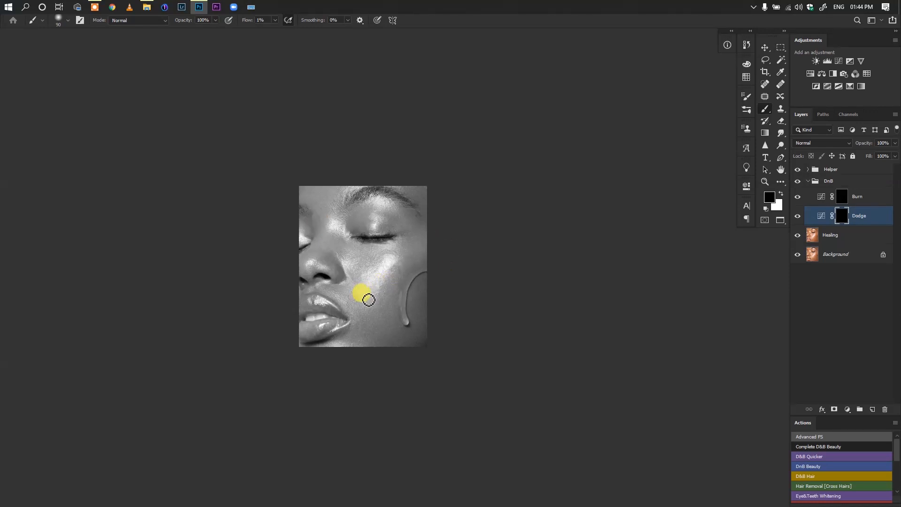
# Show the Curves 1 layer inside the Helper group and collapse the group again
pyautogui.scroll(1, 403, 277)
pyautogui.scroll(2, 412, 280)
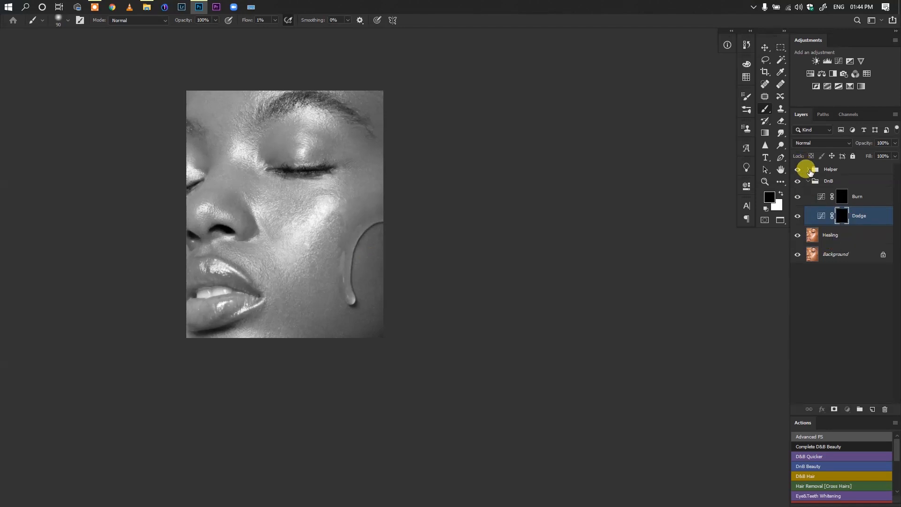
pyautogui.click(808, 170)
pyautogui.click(797, 184)
pyautogui.click(808, 170)
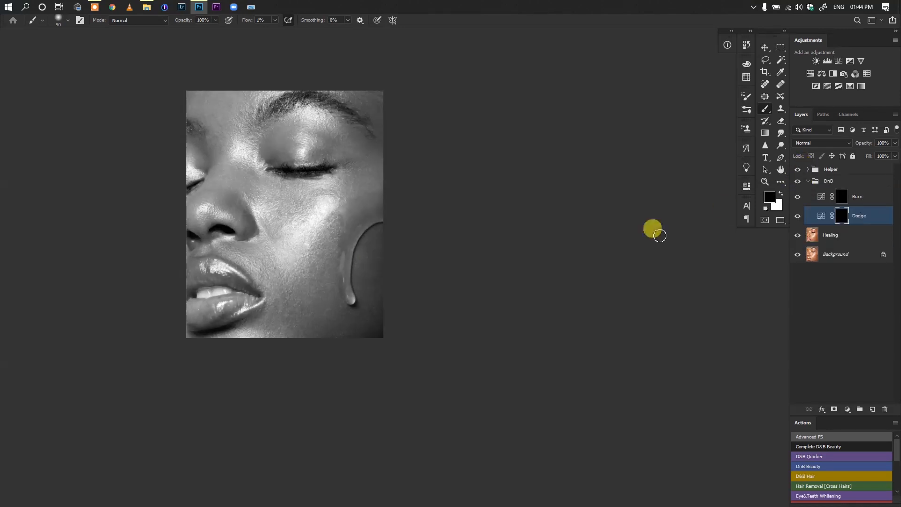
# Compare the portrait in color and in black and white by hiding and showing the Helper group
pyautogui.scroll(-3, 364, 277)
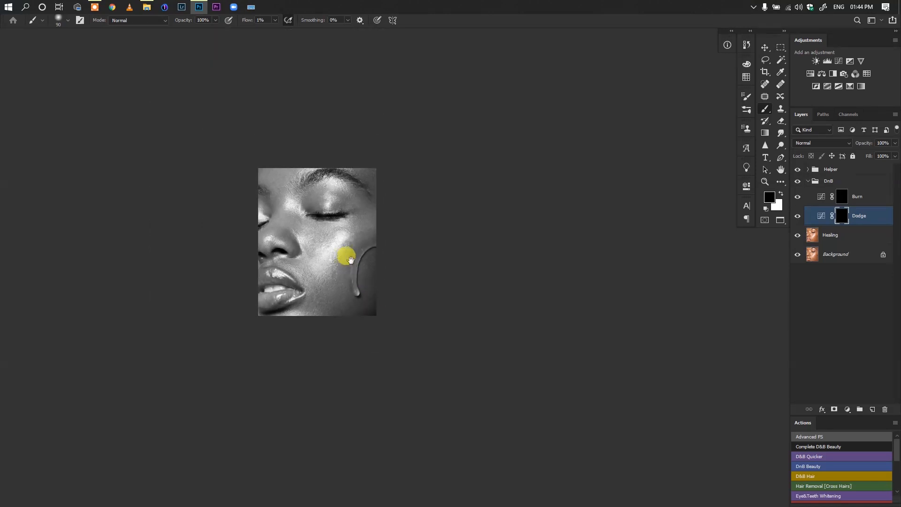
pyautogui.scroll(2, 350, 259)
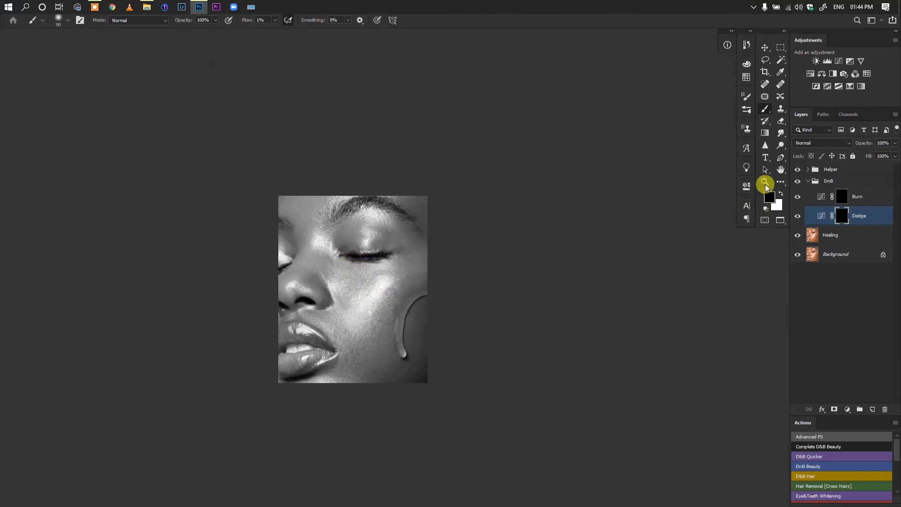
pyautogui.click(797, 170)
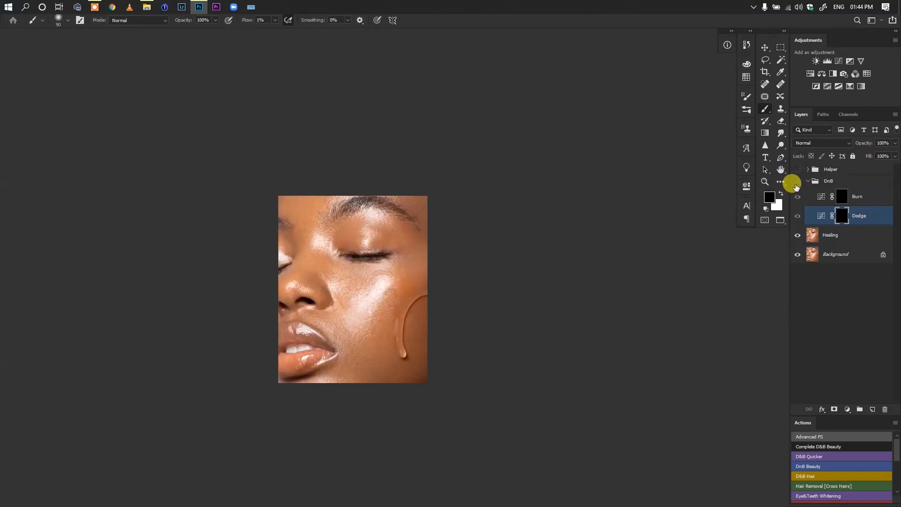
pyautogui.click(797, 169)
# Paint white on the Dodge mask with a size 40 brush to lighten dark patches on the cheek near the water drop
pyautogui.scroll(2, 381, 283)
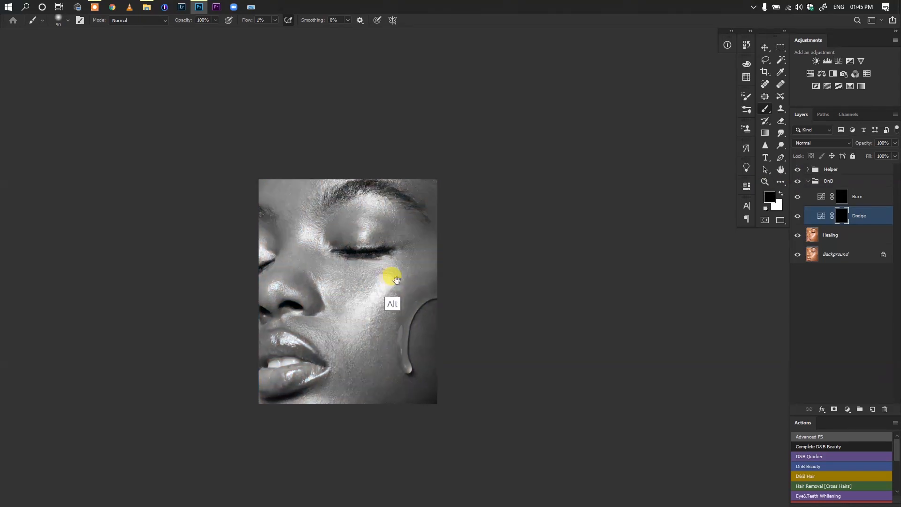
pyautogui.moveTo(393, 280); pyautogui.dragTo(382, 258)
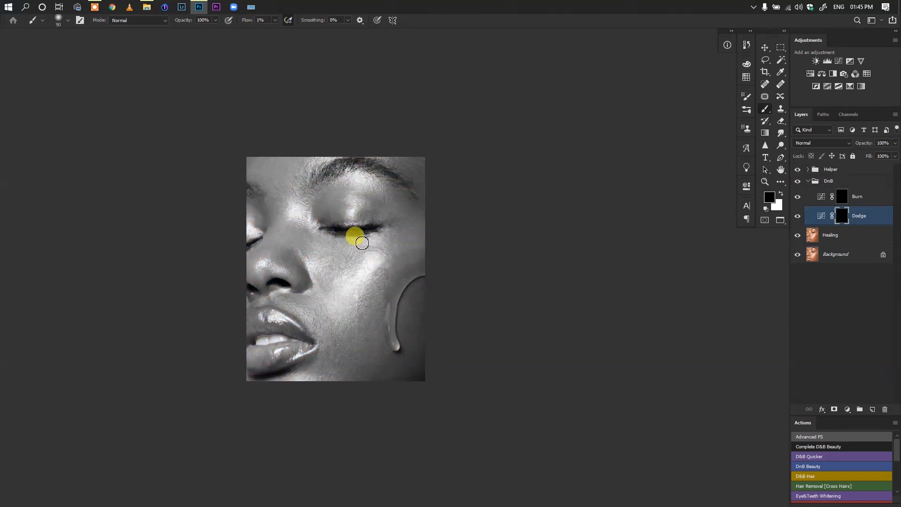
pyautogui.rightClick(357, 239)
pyautogui.press('Escape')
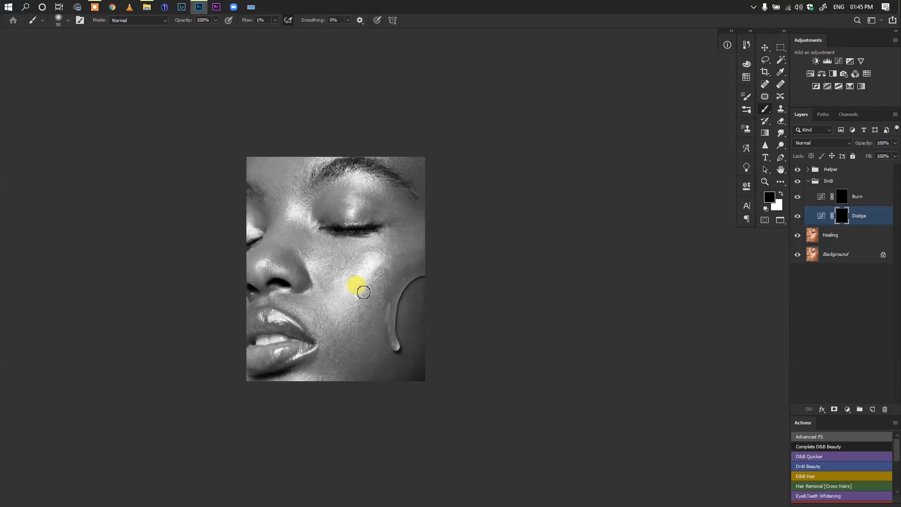
pyautogui.moveTo(367, 289); pyautogui.dragTo(338, 254)
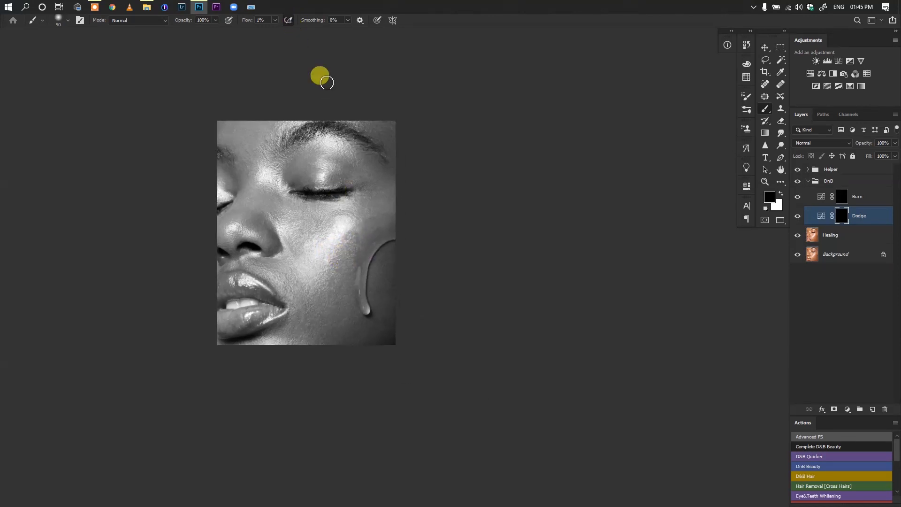
pyautogui.moveTo(367, 262); pyautogui.dragTo(371, 266)
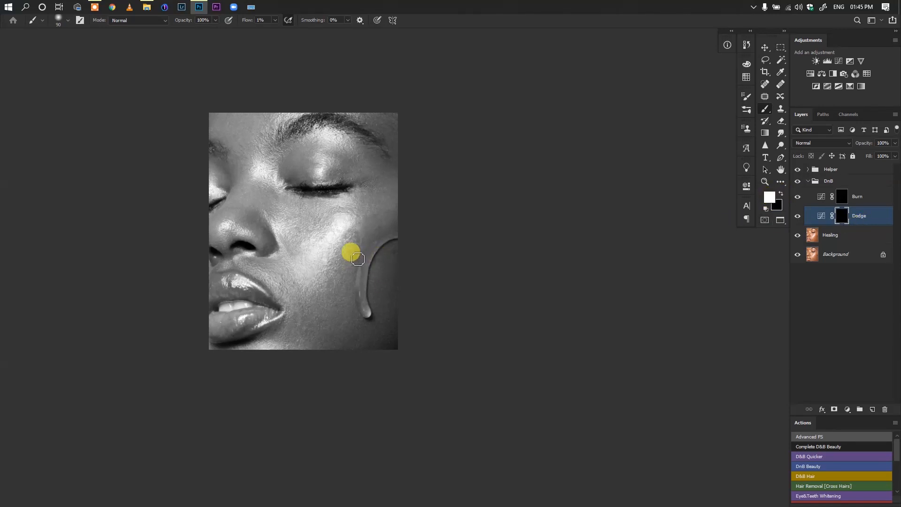
pyautogui.press('[')
pyautogui.press('[')
pyautogui.press('[')
pyautogui.press('[')
pyautogui.press('[')
pyautogui.keyDown('ctrl'); pyautogui.click(372, 239); pyautogui.keyUp('ctrl')
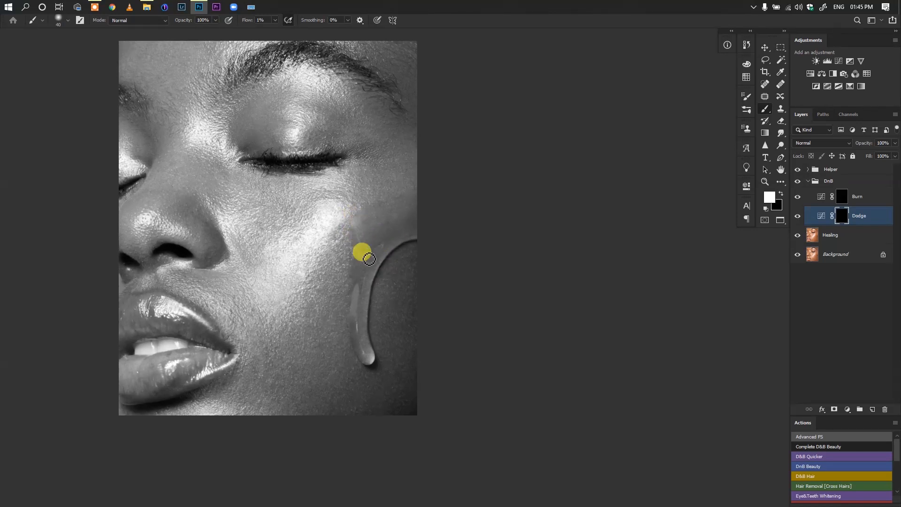
pyautogui.moveTo(403, 237); pyautogui.dragTo(369, 243)
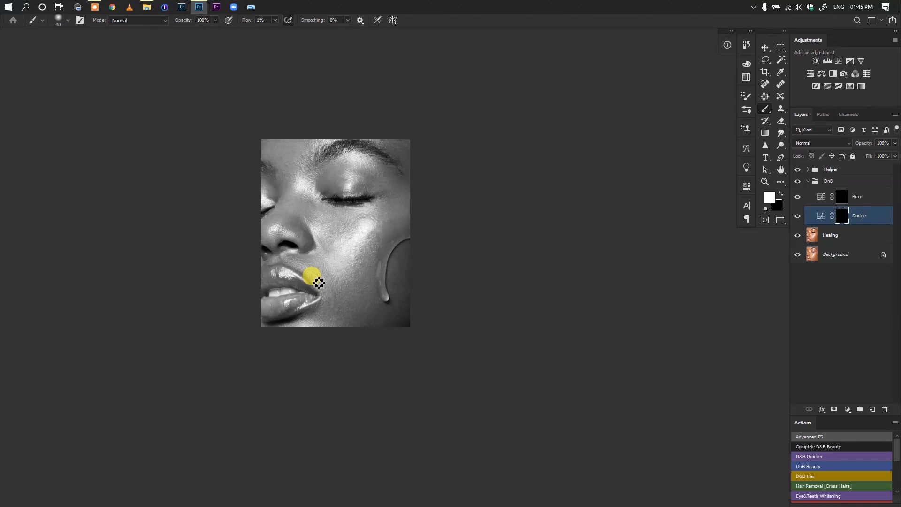
pyautogui.moveTo(374, 295)
pyautogui.mouseDown()
pyautogui.moveTo(352, 277)
pyautogui.moveTo(367, 286)
pyautogui.mouseUp()
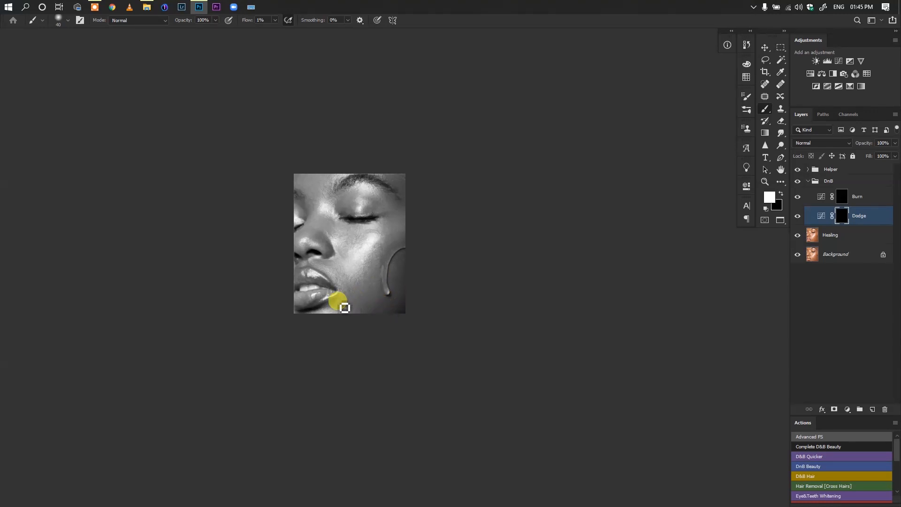
pyautogui.moveTo(416, 233); pyautogui.dragTo(390, 261)
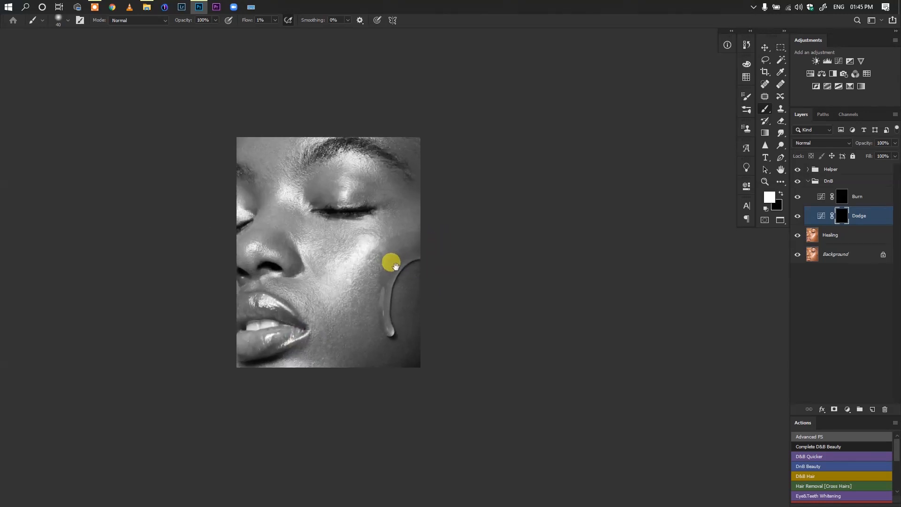
# Paint white on the Burn mask with a size 50 brush to darken bright patches around the cheek highlight
pyautogui.click(838, 196)
pyautogui.press(']')
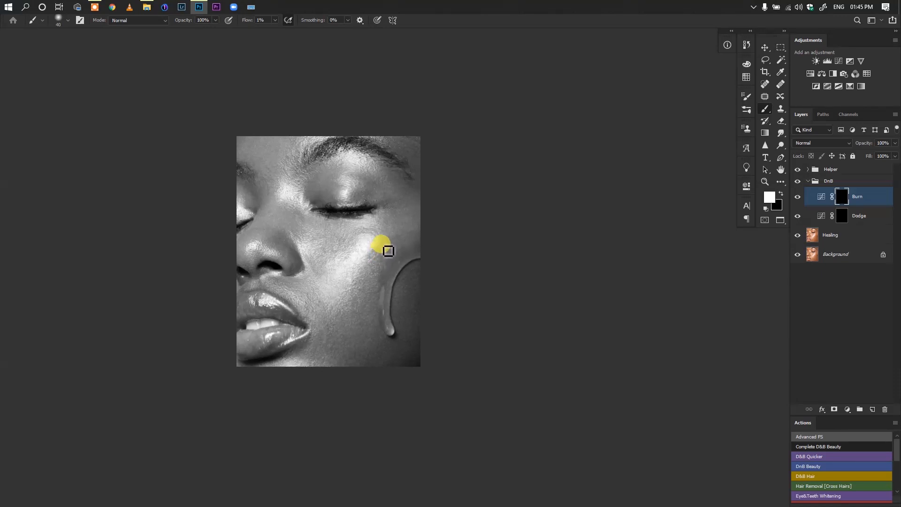
pyautogui.press('[')
pyautogui.press(']')
pyautogui.press(']')
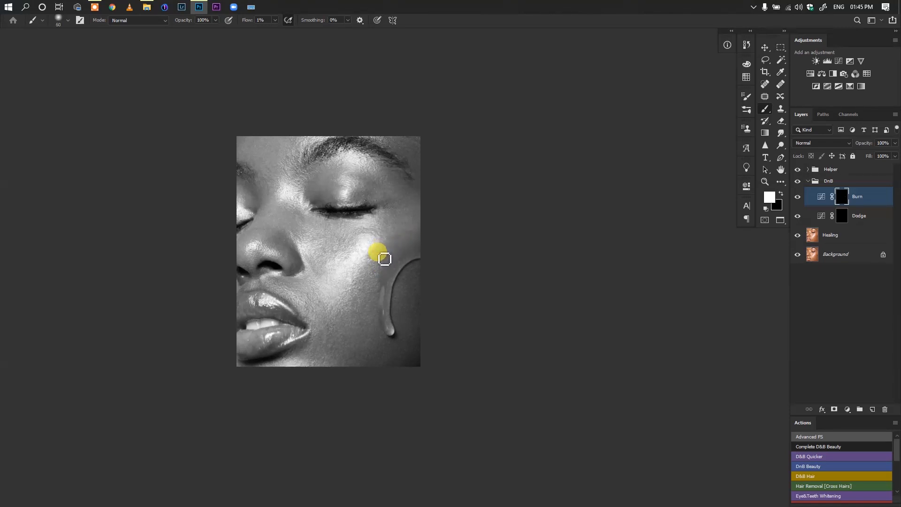
# Compare the cheek with and without the Burn layer, and continue burning above the water drop with a size 40 brush
pyautogui.click(797, 197)
pyautogui.click(797, 197)
pyautogui.click(797, 198)
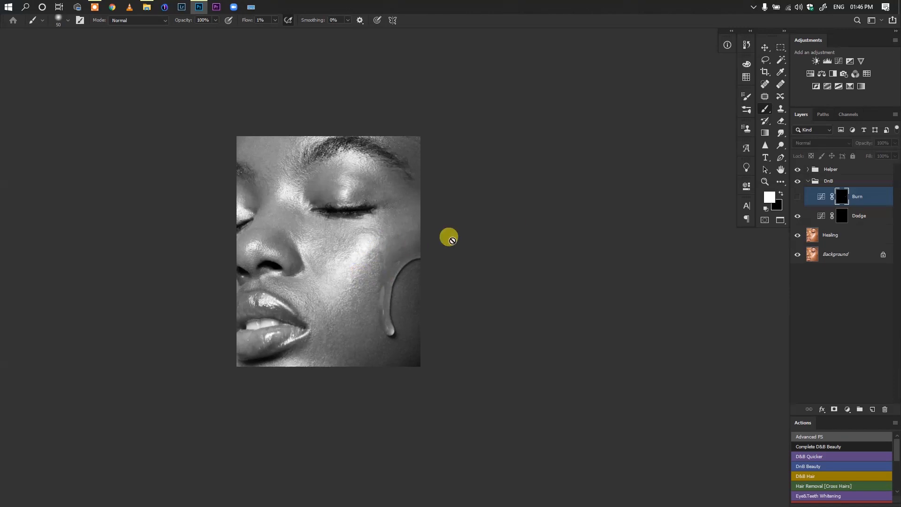
pyautogui.click(797, 197)
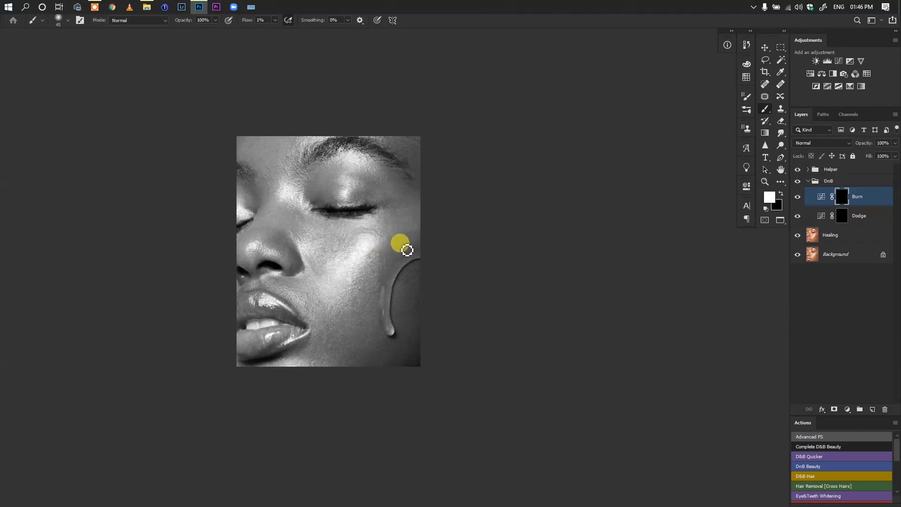
pyautogui.press('[')
pyautogui.moveTo(406, 247)
pyautogui.mouseDown()
pyautogui.moveTo(432, 250)
pyautogui.moveTo(412, 266)
pyautogui.mouseUp()
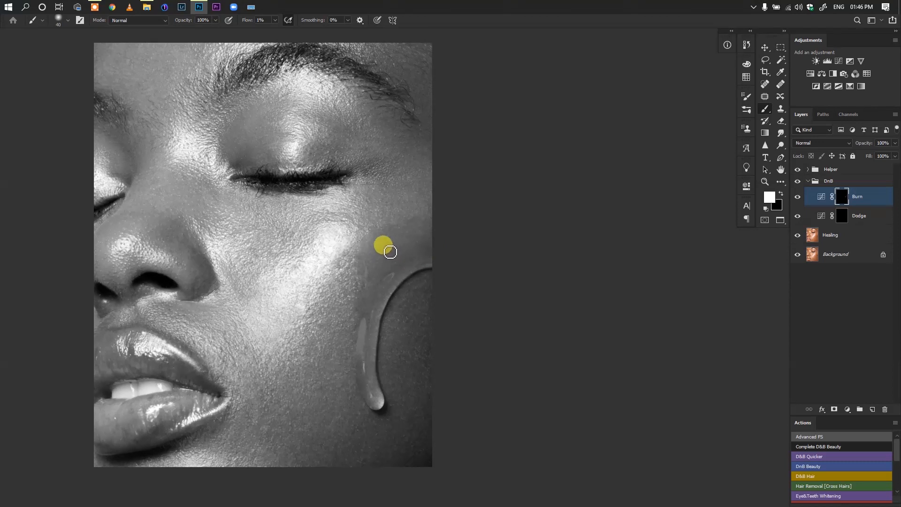
# Dodge small dark spots on the cheek above the water drop on the Dodge mask, using brush sizes 15 and 20
pyautogui.click(838, 216)
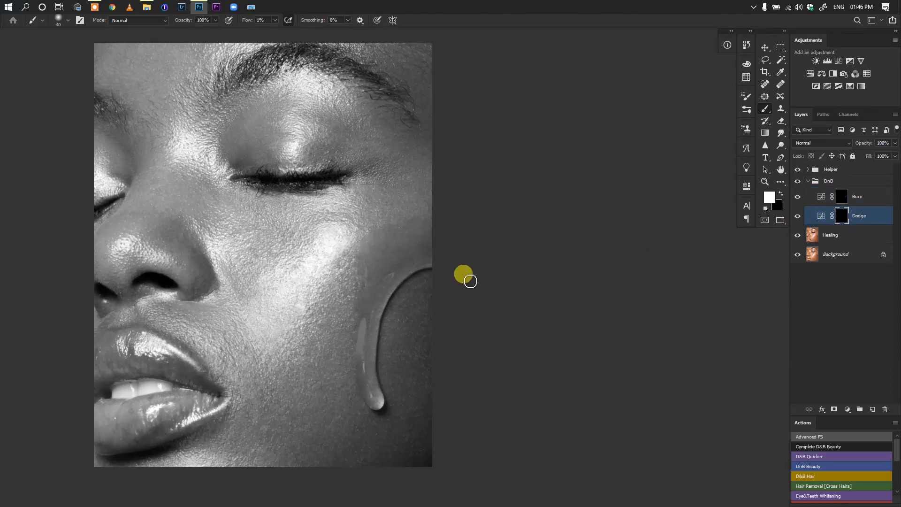
pyautogui.press('[')
pyautogui.press('[')
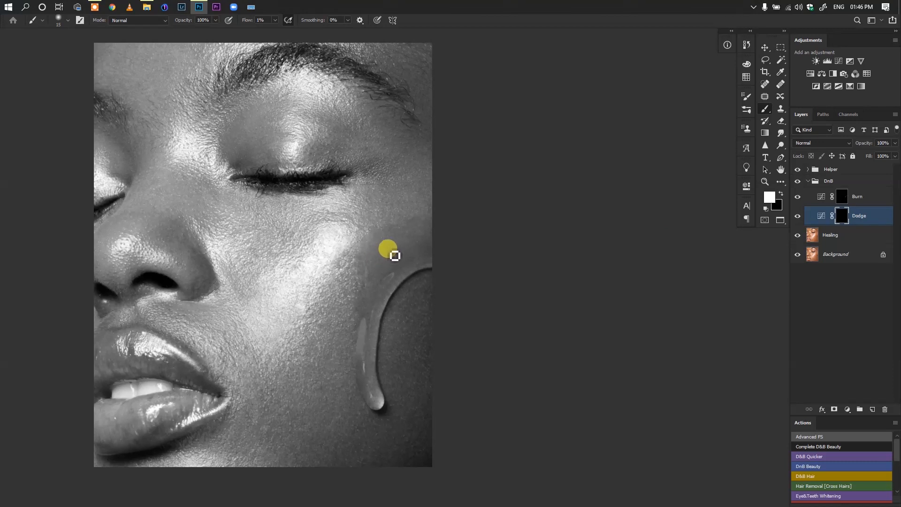
pyautogui.moveTo(391, 251); pyautogui.dragTo(406, 258)
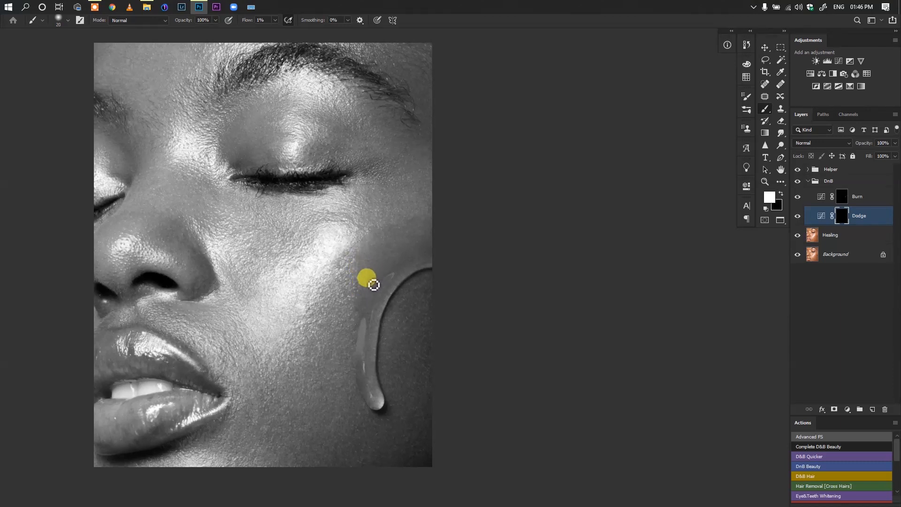
# Check the tonal transitions across the cheek in a wider view of the portrait, with the Burn mask selected
pyautogui.click(843, 196)
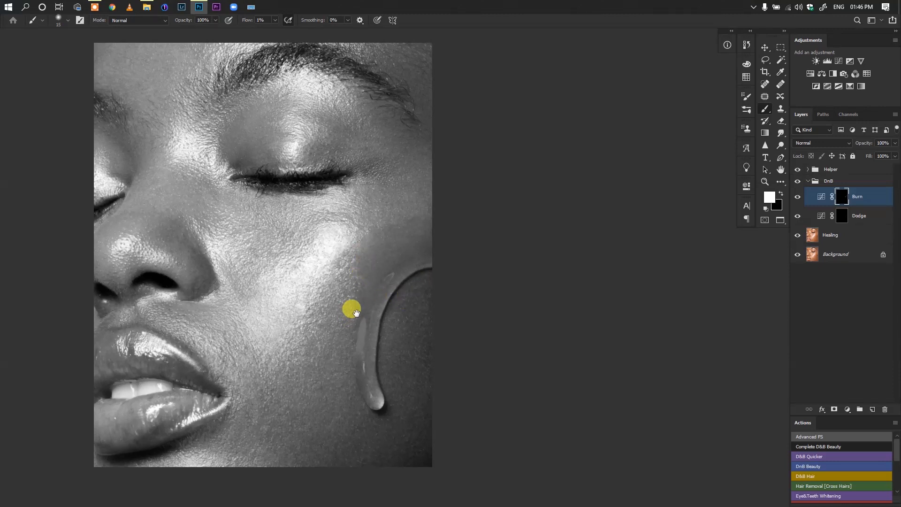
pyautogui.scroll(-4, 356, 312)
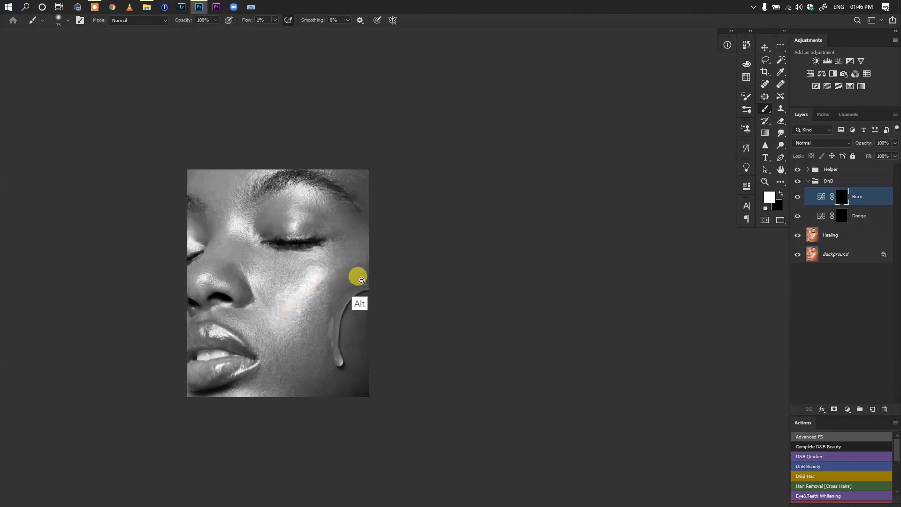
pyautogui.scroll(1, 362, 280)
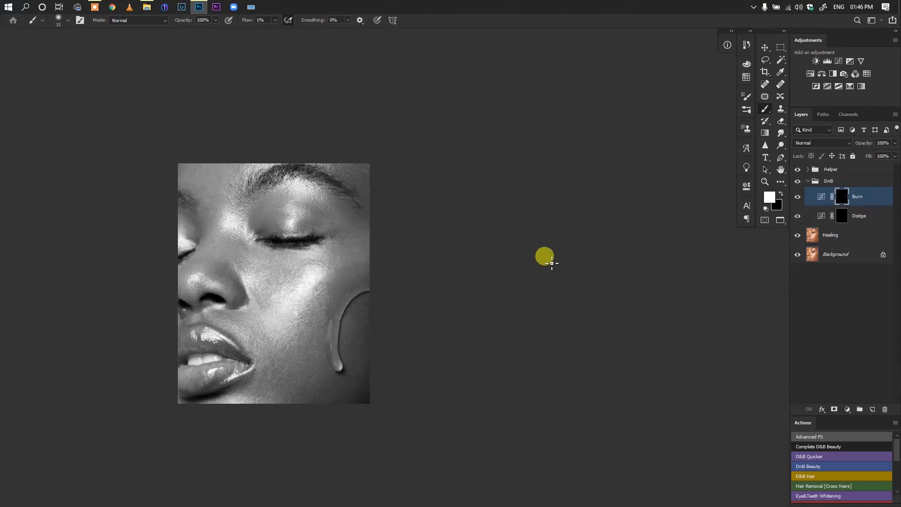
pyautogui.scroll(2, 344, 277)
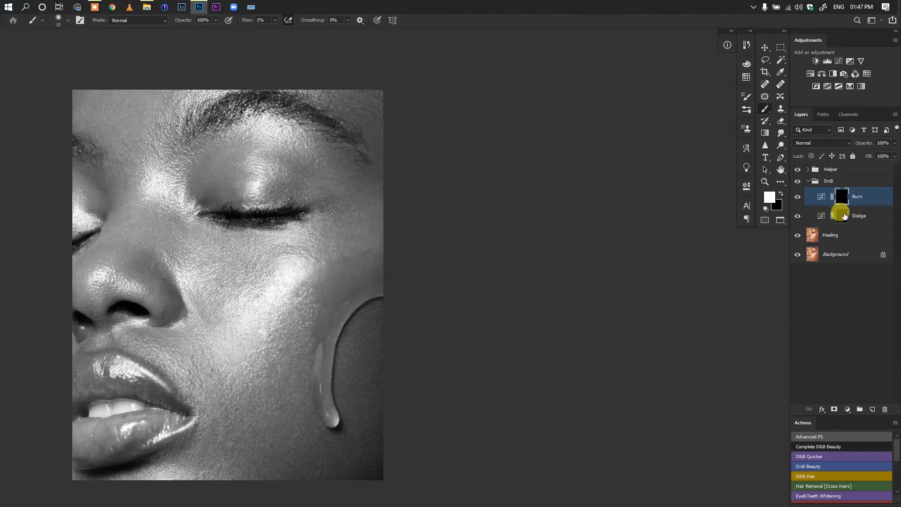
# Dodge small dark spots on the skin above the water drop on the Dodge mask, using brush sizes 20 and 25
pyautogui.click(816, 216)
pyautogui.press(']')
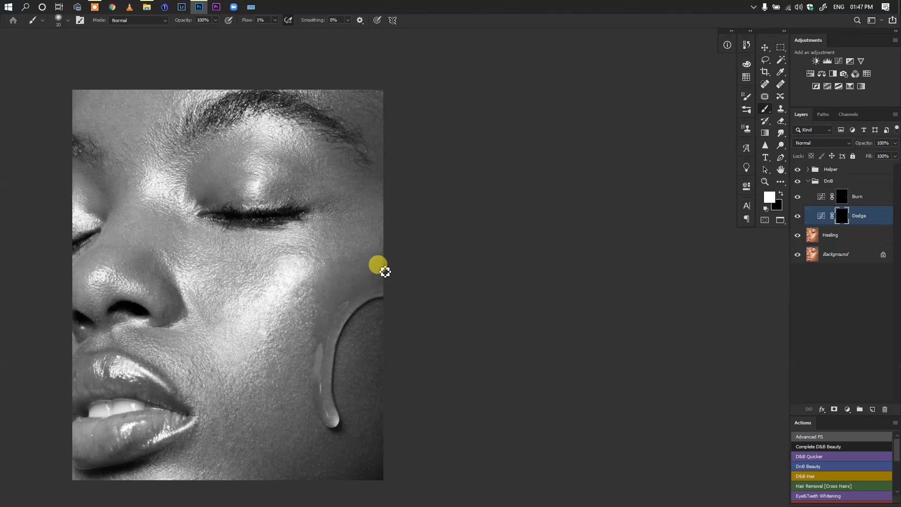
pyautogui.press('[')
pyautogui.press(']')
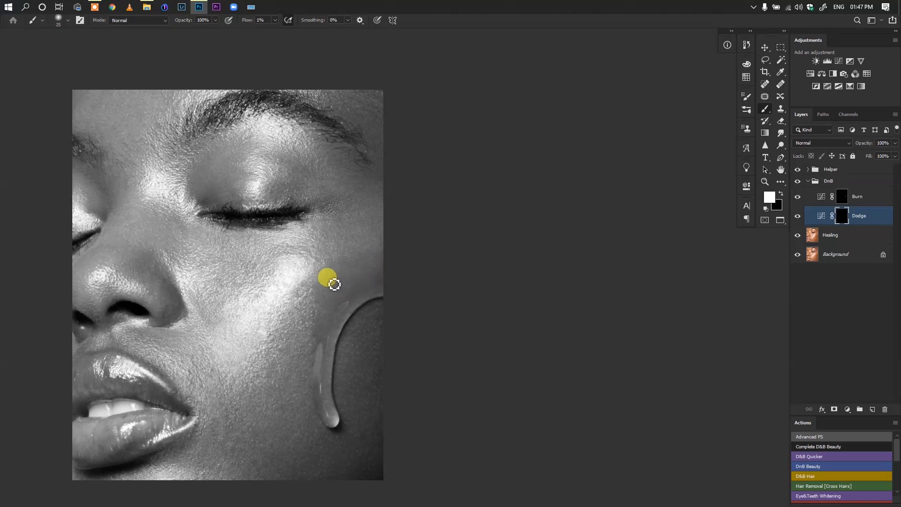
pyautogui.press('[')
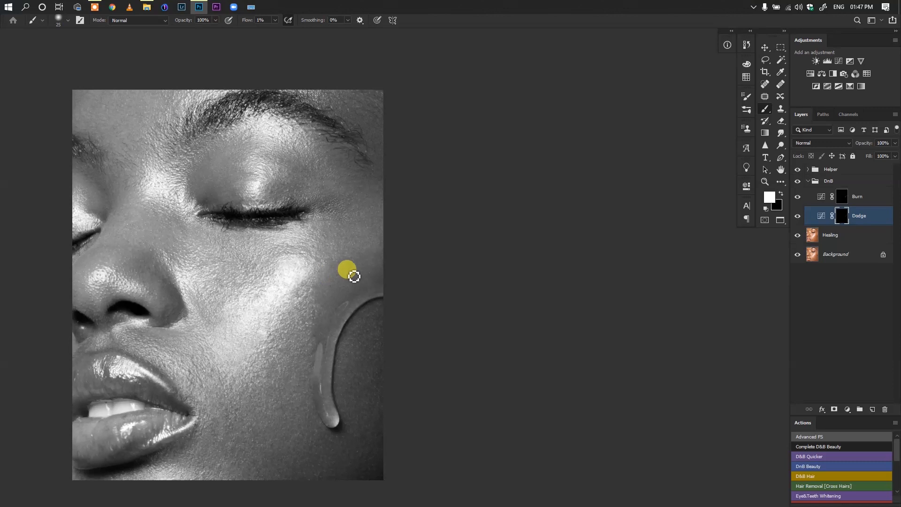
pyautogui.press('[')
pyautogui.press('[')
pyautogui.press('[')
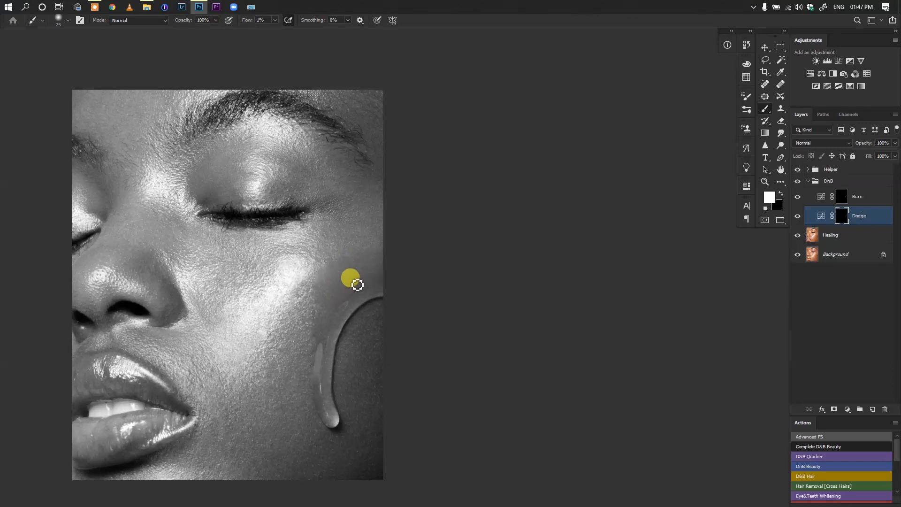
pyautogui.press('[')
pyautogui.press(']')
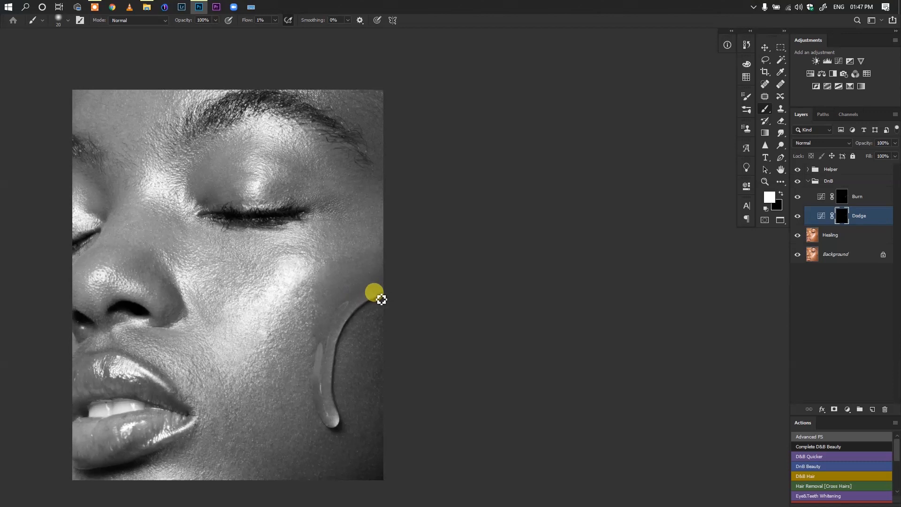
# Burn bright patches above the water drop near the cheek's outer edge on the Burn mask, using brush sizes 30 and 35
pyautogui.click(840, 196)
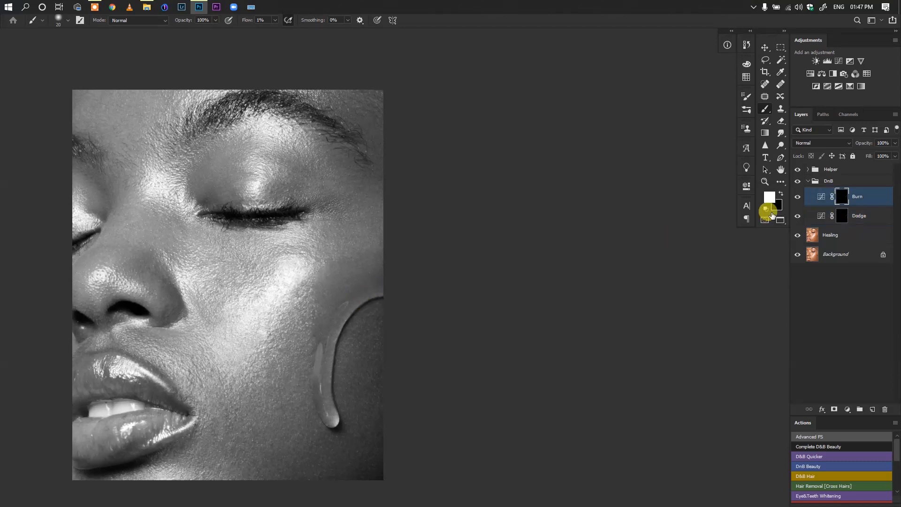
pyautogui.press('[')
pyautogui.press('[')
pyautogui.press(']')
pyautogui.press(']')
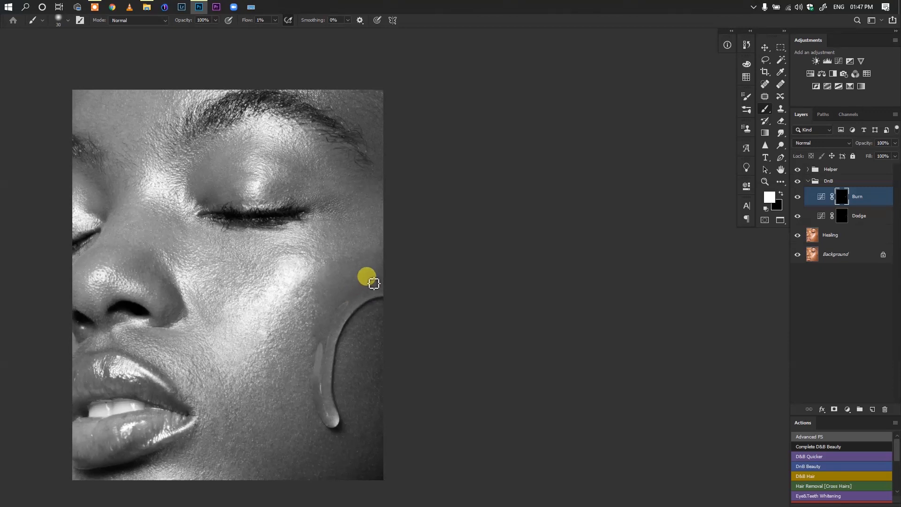
pyautogui.press(']')
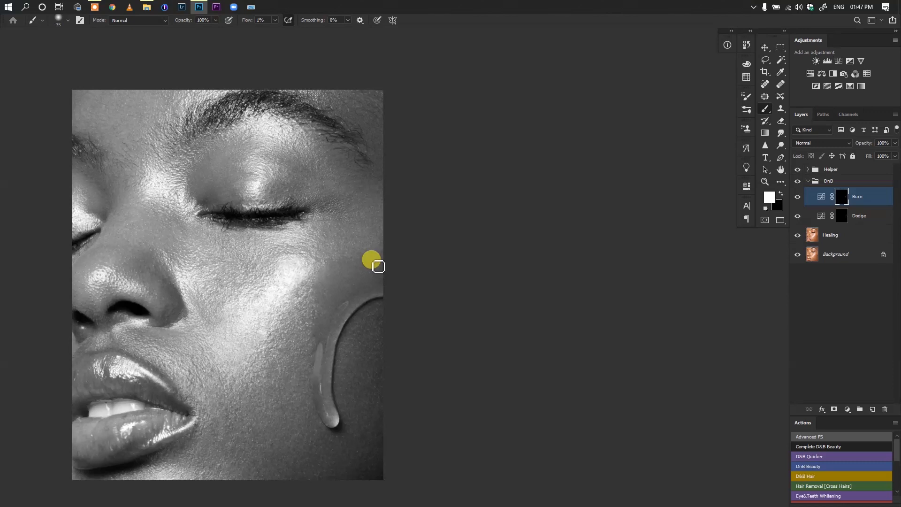
pyautogui.press('[')
pyautogui.press('[')
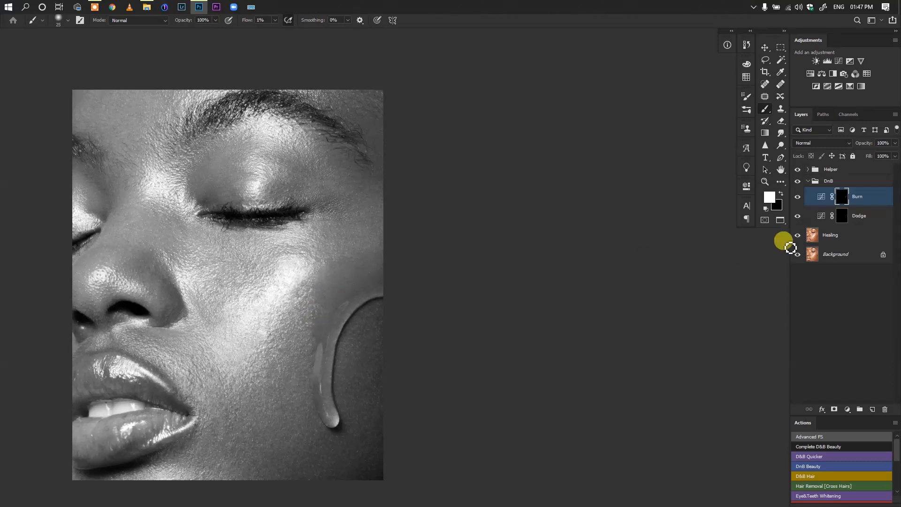
# Dodge the dark skin along the cheek side of the water drop on the Dodge mask, using brush sizes 15 and 20
pyautogui.click(840, 215)
pyautogui.press('[')
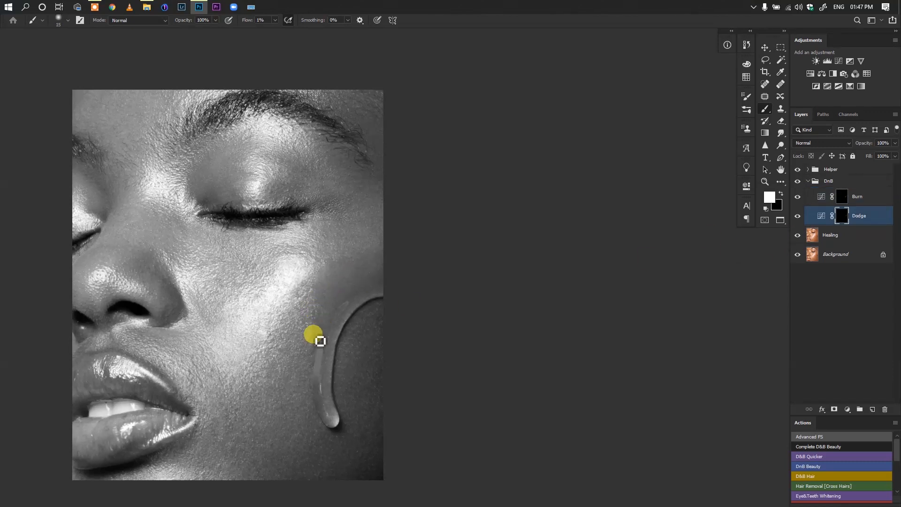
pyautogui.press('[')
pyautogui.moveTo(319, 352); pyautogui.dragTo(316, 359)
pyautogui.press(']')
pyautogui.press(']')
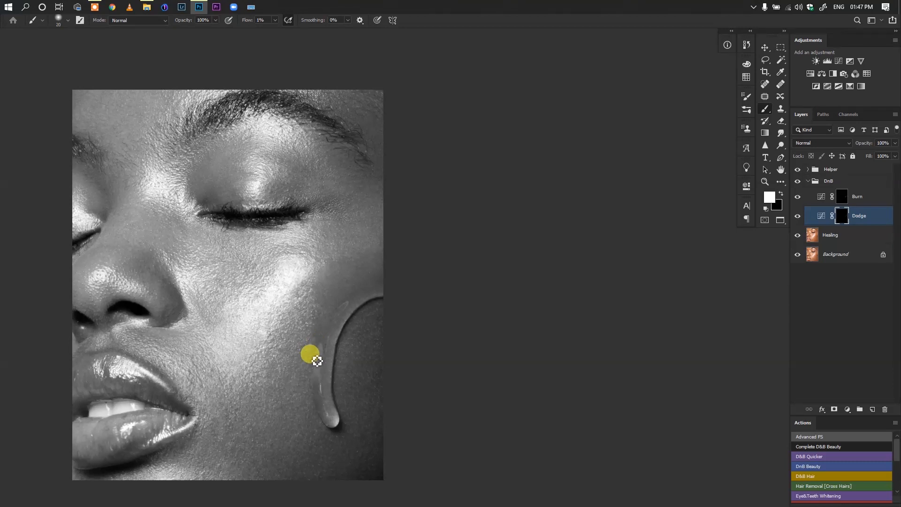
pyautogui.press('[')
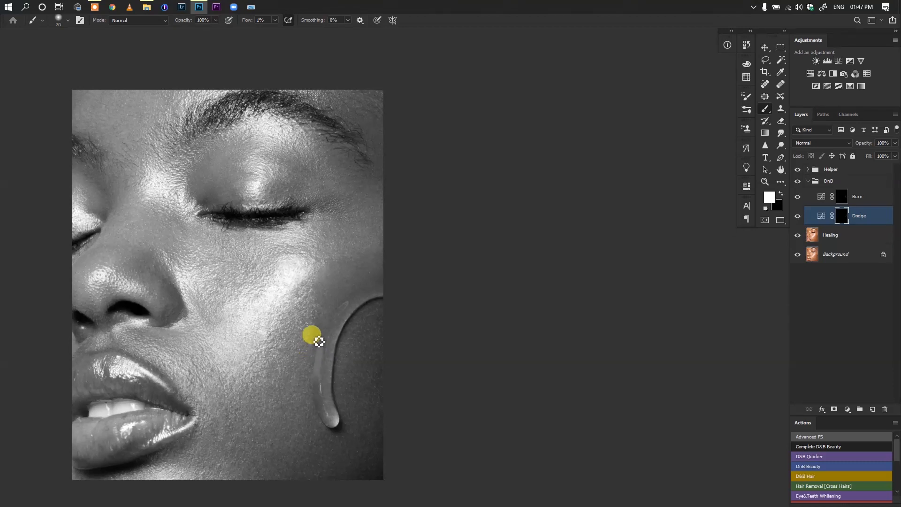
pyautogui.moveTo(320, 341)
pyautogui.mouseDown()
pyautogui.moveTo(338, 332)
pyautogui.moveTo(352, 303)
pyautogui.moveTo(338, 316)
pyautogui.moveTo(358, 298)
pyautogui.moveTo(346, 314)
pyautogui.moveTo(363, 295)
pyautogui.moveTo(422, 285)
pyautogui.mouseUp()
pyautogui.press(']')
# Review the retouched portrait in colour by hiding the Helper group, and show the group again
pyautogui.click(797, 171)
pyautogui.moveTo(340, 332); pyautogui.dragTo(416, 329)
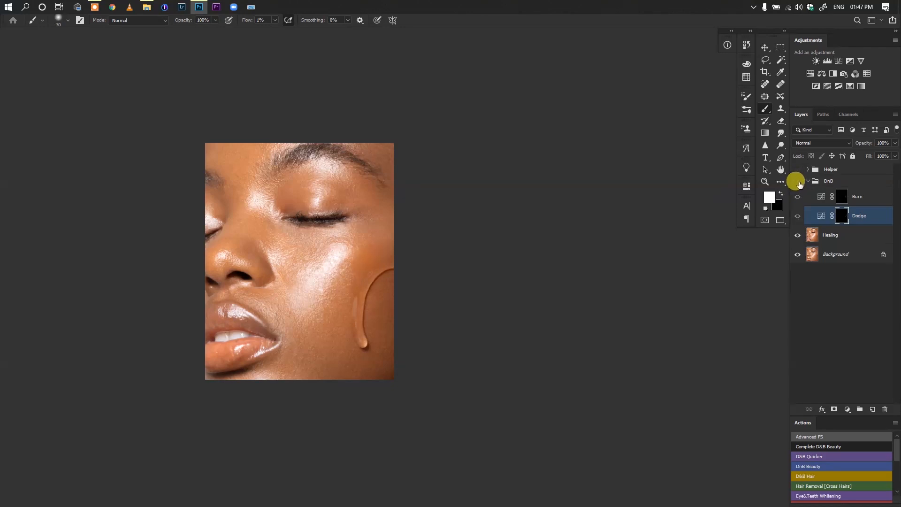
pyautogui.click(800, 170)
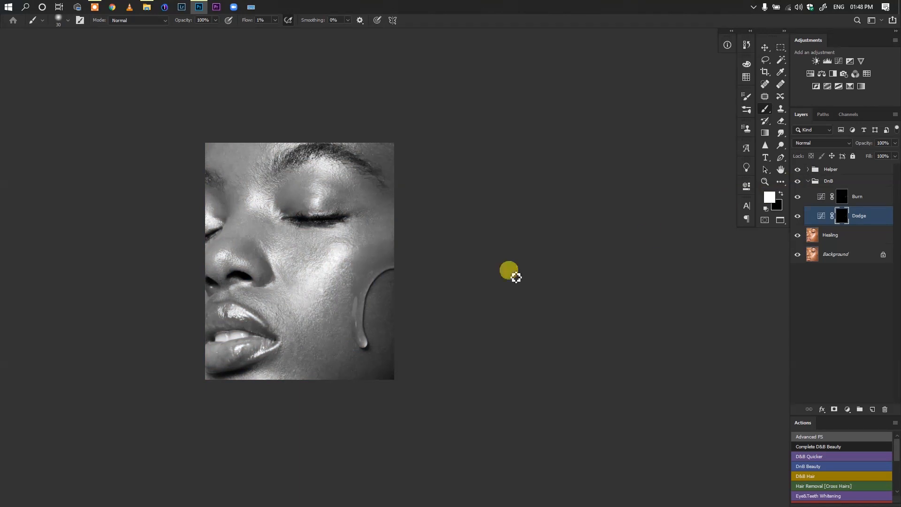
# Paint on the Burn mask with a size 35 brush along the face's outer edge beside and above the water drop
pyautogui.keyDown('alt'); pyautogui.click(309, 299); pyautogui.keyUp('alt')
pyautogui.moveTo(326, 300); pyautogui.dragTo(359, 281)
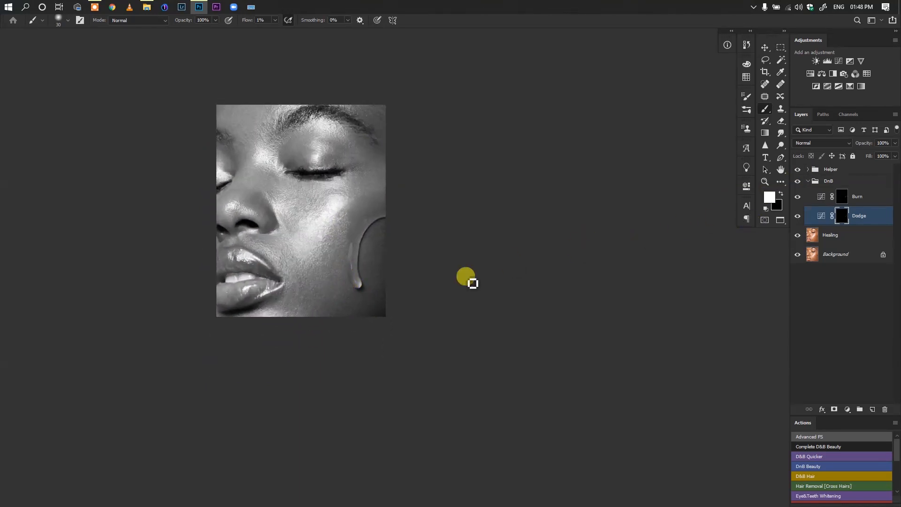
pyautogui.click(833, 196)
pyautogui.press(']')
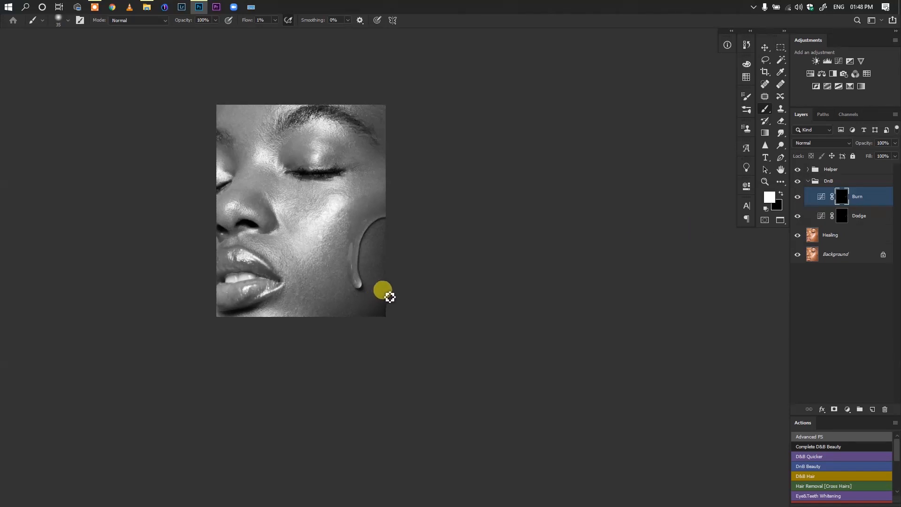
pyautogui.moveTo(387, 279)
pyautogui.mouseDown()
pyautogui.moveTo(381, 261)
pyautogui.moveTo(360, 319)
pyautogui.moveTo(382, 295)
pyautogui.moveTo(390, 271)
pyautogui.moveTo(379, 262)
pyautogui.moveTo(391, 234)
pyautogui.mouseUp()
# Dodge the dark skin between the water drop and the face's outer edge on the Dodge mask with a smaller brush
pyautogui.hotkey('alt', '[')
pyautogui.press('[')
pyautogui.moveTo(388, 270); pyautogui.dragTo(378, 233)
pyautogui.press(']')
pyautogui.press(']')
# Compare the portrait with and without the Helper group, expand the group, and hide its Curves 1 layer
pyautogui.click(797, 170)
pyautogui.click(797, 169)
pyautogui.click(807, 169)
pyautogui.click(797, 184)
pyautogui.scroll(-1, 363, 291)
# Burn the cheek around and below the water drop on the Burn mask with a larger brush
pyautogui.hotkey('alt', ']')
pyautogui.press(']')
pyautogui.press(']')
# Dodge dark areas above and below the water drop with a smaller brush, and burn the skin beside the drop
pyautogui.press(']')
pyautogui.press(']')
pyautogui.moveTo(373, 254); pyautogui.dragTo(356, 314)
pyautogui.click(842, 259)
pyautogui.press('[')
pyautogui.press('[')
pyautogui.press('[')
pyautogui.moveTo(381, 227)
pyautogui.mouseDown()
pyautogui.moveTo(379, 280)
pyautogui.moveTo(386, 235)
pyautogui.mouseUp()
pyautogui.press(']')
pyautogui.moveTo(386, 321); pyautogui.dragTo(363, 318)
pyautogui.hotkey('alt', ']')
pyautogui.moveTo(388, 246)
pyautogui.mouseDown()
pyautogui.moveTo(368, 284)
pyautogui.moveTo(381, 264)
pyautogui.mouseUp()
# Review the retouch in colour with the Dodge mask selected, and turn the Helper group and its Curves 1 layer back on
pyautogui.click(797, 169)
pyautogui.click(828, 219)
pyautogui.click(842, 254)
pyautogui.press('[')
pyautogui.press('[')
pyautogui.click(797, 170)
pyautogui.click(797, 185)
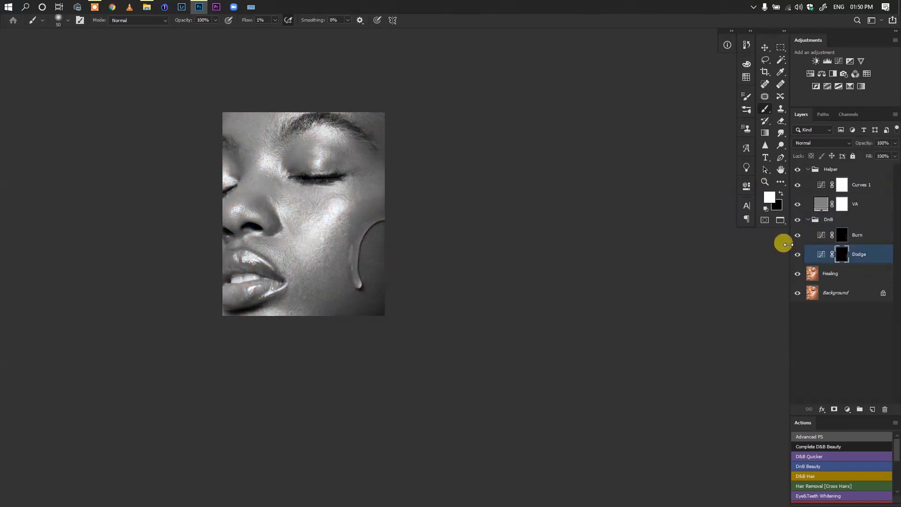
# Dodge the lower corner of the cheek below the water drop with a size 60 brush, and beside the drop with size 40
pyautogui.press(']')
pyautogui.moveTo(391, 296)
pyautogui.mouseDown()
pyautogui.moveTo(384, 235)
pyautogui.moveTo(366, 322)
pyautogui.mouseUp()
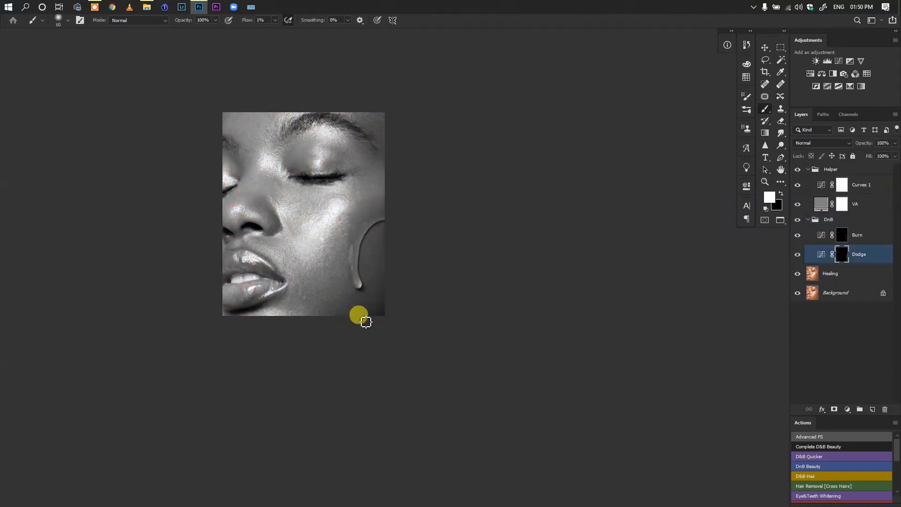
pyautogui.press('[')
pyautogui.press('[')
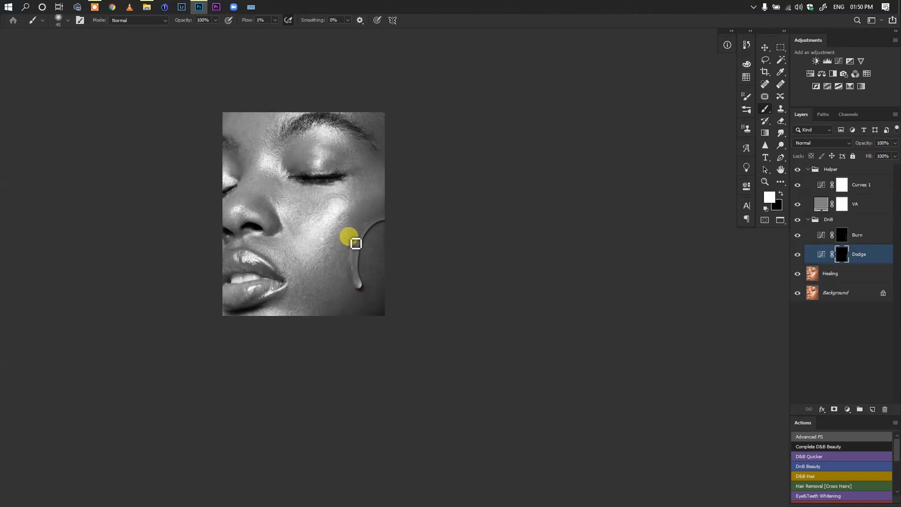
# Select the Burn layer and set the brush flow to 2%
pyautogui.press(']')
pyautogui.hotkey('alt', ']')
pyautogui.click(247, 20)
pyautogui.write('2')
pyautogui.press('Return')
# Dodge the skin above the water drop with a size 60 brush, and burn the nearby cheek with a size 70 brush
pyautogui.click(843, 254)
pyautogui.press('[')
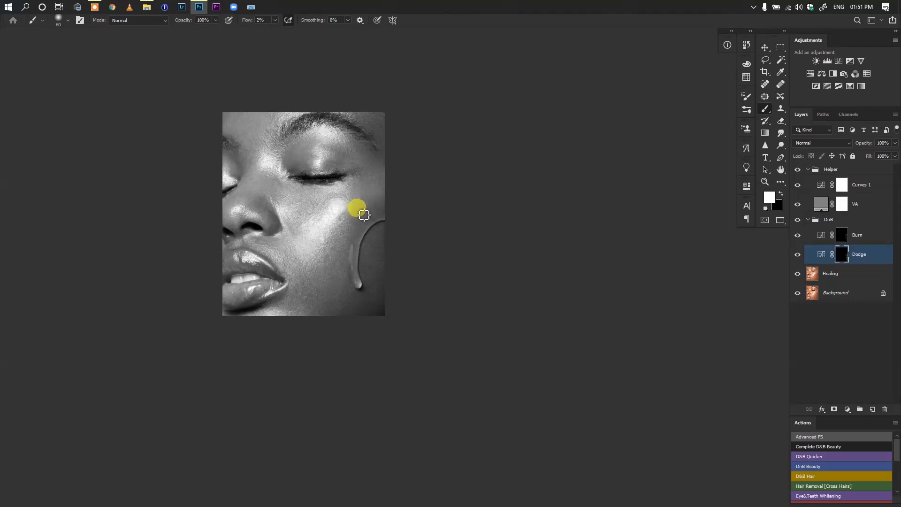
pyautogui.press(']')
pyautogui.hotkey('alt', ']')
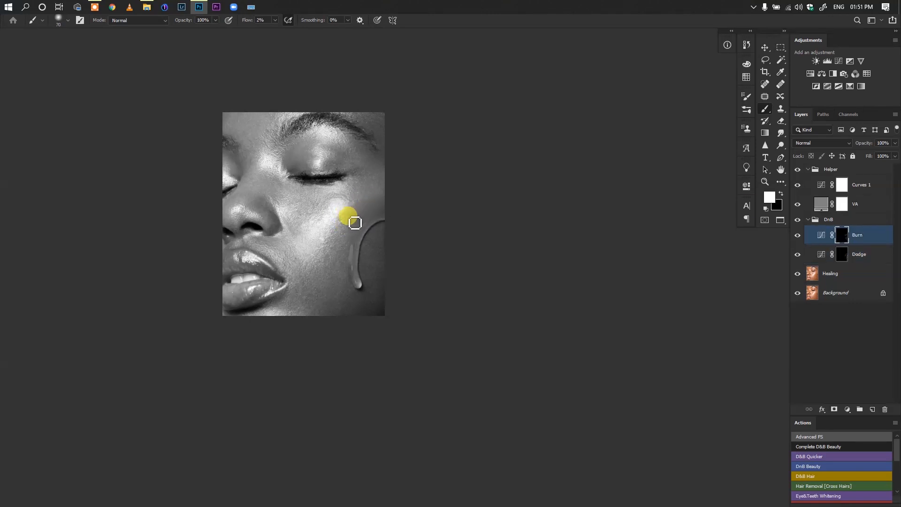
# Dodge dark spots on the cheek side of the water drop on the Dodge mask with a size 25 brush
pyautogui.hotkey('alt', '[')
pyautogui.press('[')
pyautogui.press('[')
pyautogui.press('[')
pyautogui.press('[')
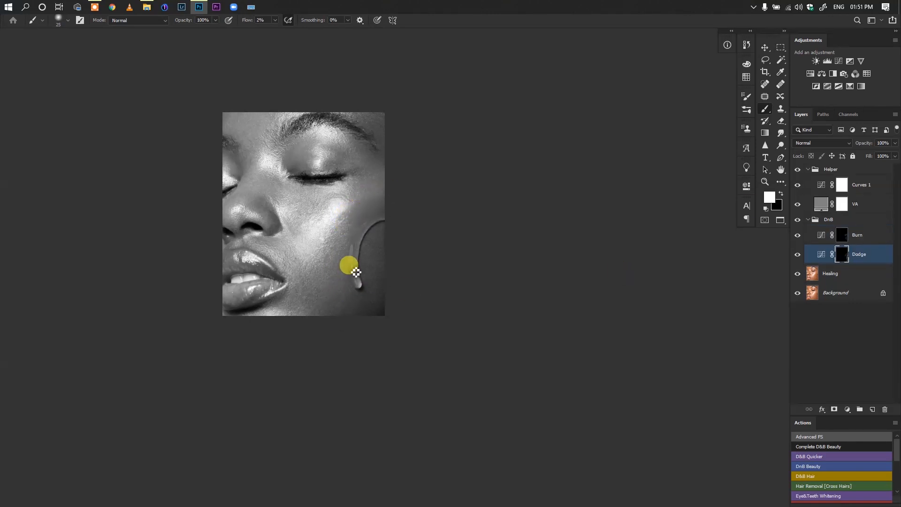
pyautogui.moveTo(364, 274)
pyautogui.mouseDown()
pyautogui.moveTo(364, 285)
pyautogui.moveTo(359, 246)
pyautogui.moveTo(316, 263)
pyautogui.mouseUp()
# Check the retouch in colour with the Helper group hidden, restore the group, and select the Burn layer
pyautogui.click(797, 169)
pyautogui.hotkey('alt', ']')
pyautogui.press(']')
pyautogui.click(843, 255)
pyautogui.click(862, 231)
pyautogui.click(797, 169)
# Burn the lower cheek near the water drop on the Burn mask with a larger brush
pyautogui.press(']')
pyautogui.press(']')
pyautogui.press(']')
pyautogui.press(']')
pyautogui.press(']')
pyautogui.press(']')
pyautogui.press(']')
pyautogui.press(']')
pyautogui.moveTo(349, 307)
pyautogui.mouseDown()
pyautogui.moveTo(387, 344)
pyautogui.moveTo(382, 315)
pyautogui.moveTo(382, 332)
pyautogui.moveTo(370, 317)
pyautogui.moveTo(390, 282)
pyautogui.moveTo(379, 317)
pyautogui.moveTo(392, 324)
pyautogui.moveTo(375, 340)
pyautogui.moveTo(381, 302)
pyautogui.moveTo(366, 324)
pyautogui.moveTo(386, 316)
pyautogui.moveTo(396, 328)
pyautogui.moveTo(402, 302)
pyautogui.moveTo(402, 320)
pyautogui.moveTo(410, 313)
pyautogui.moveTo(401, 311)
pyautogui.mouseUp()
pyautogui.press('[')
# Dodge remaining dark patches on the cheek on the Dodge mask with a reduced brush size
pyautogui.press('[')
pyautogui.click(839, 254)
# Continue burning uneven cheek areas on the Burn mask, and set the brush flow to 1%
pyautogui.press('[')
pyautogui.press('[')
pyautogui.press('[')
pyautogui.press(']')
pyautogui.hotkey('alt', ']')
pyautogui.press(']')
pyautogui.press('[')
pyautogui.press('[')
pyautogui.press('[')
pyautogui.press('0')
pyautogui.press('1')
# Dodge the lower and outer cheek on the Dodge mask with a size 90 brush, and check the result in colour
pyautogui.click(842, 254)
pyautogui.press(']')
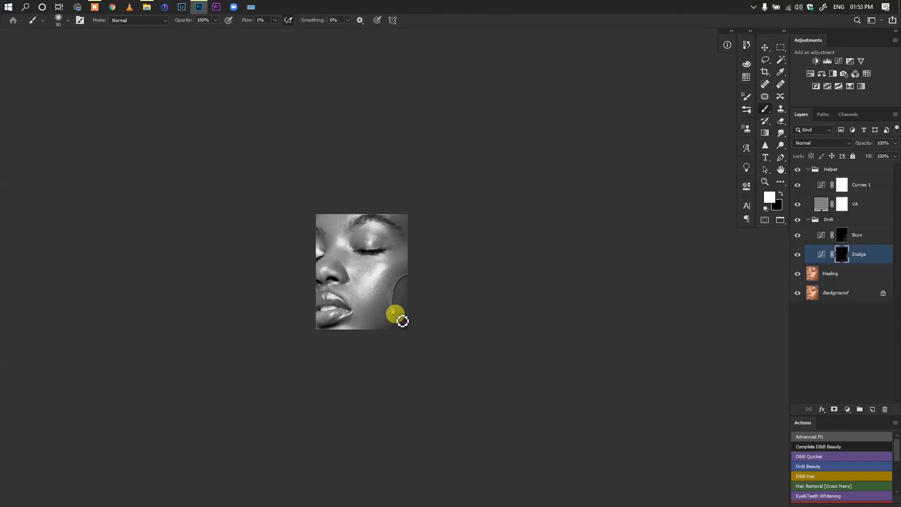
pyautogui.moveTo(373, 318); pyautogui.dragTo(408, 262)
pyautogui.click(797, 169)
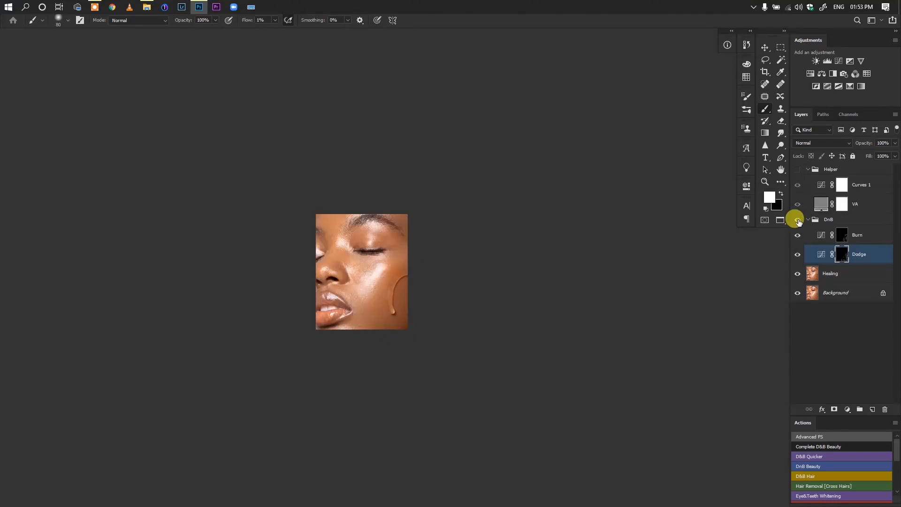
pyautogui.click(797, 170)
# Burn small bright areas of the face on the Burn mask with a smaller brush
pyautogui.click(841, 235)
pyautogui.press('[')
pyautogui.press('[')
pyautogui.press('[')
# Dodge from the mouth corner across the cheek to above the water drop, using brush sizes 40 and 60
pyautogui.hotkey('alt', '[')
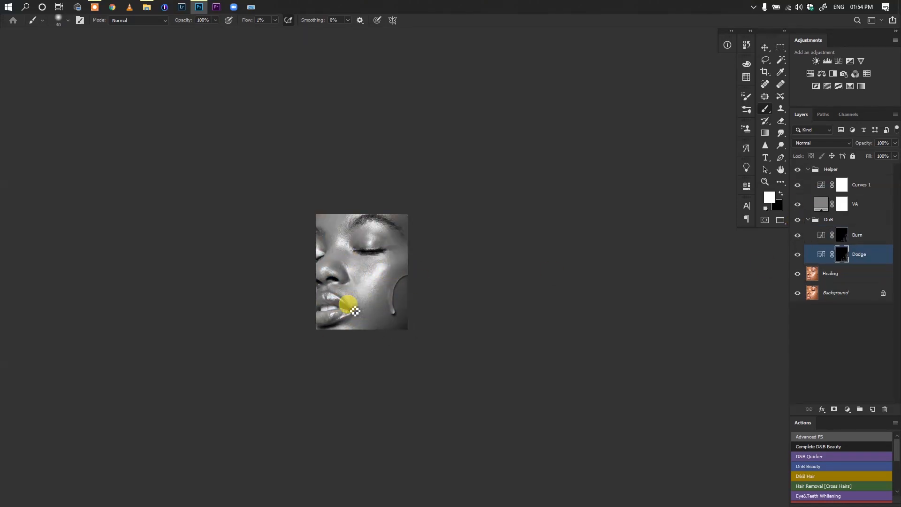
pyautogui.press(']')
pyautogui.press(']')
pyautogui.moveTo(369, 309); pyautogui.dragTo(388, 268)
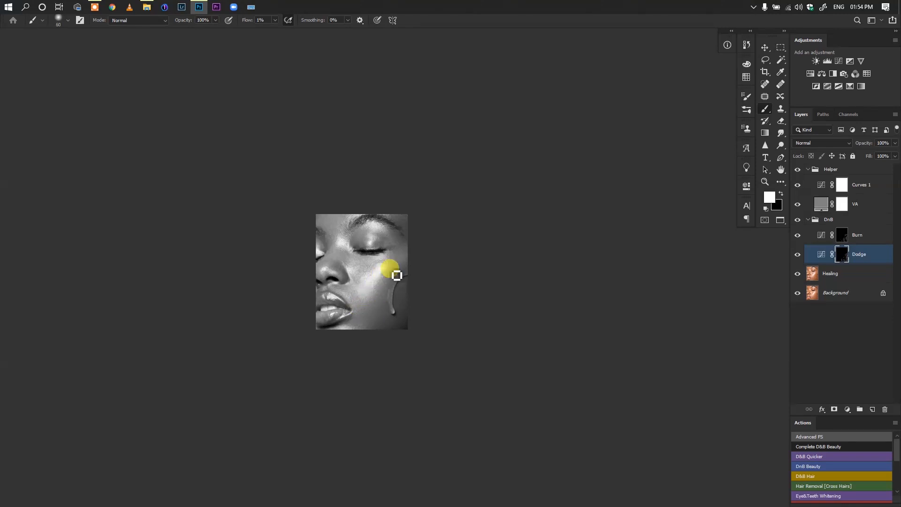
# Burn the cheek's outer edge above the water drop on the Burn mask with a size 80 brush
pyautogui.press(']')
pyautogui.press(']')
pyautogui.hotkey('alt', ']')
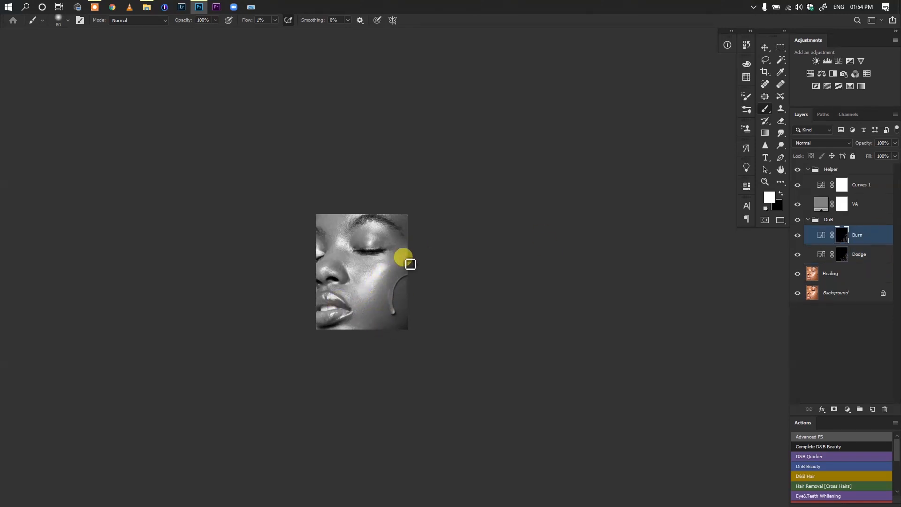
pyautogui.moveTo(410, 264)
pyautogui.mouseDown()
pyautogui.moveTo(396, 244)
pyautogui.moveTo(402, 281)
pyautogui.mouseUp()
# Dodge the skin from beside the mouth down to the lower cheek, adjusting the brush size to the shadows
pyautogui.hotkey('alt', '[')
pyautogui.click(808, 235)
pyautogui.press(']')
pyautogui.press(']')
pyautogui.press(']')
pyautogui.hotkey('alt', '[')
pyautogui.press('[')
pyautogui.press('[')
pyautogui.press('[')
pyautogui.moveTo(349, 296); pyautogui.dragTo(375, 328)
# Dodge around the lower lip with a size 100 brush and above the water drop with size 70 on the Dodge mask
pyautogui.click(868, 230)
pyautogui.hotkey('alt', '[')
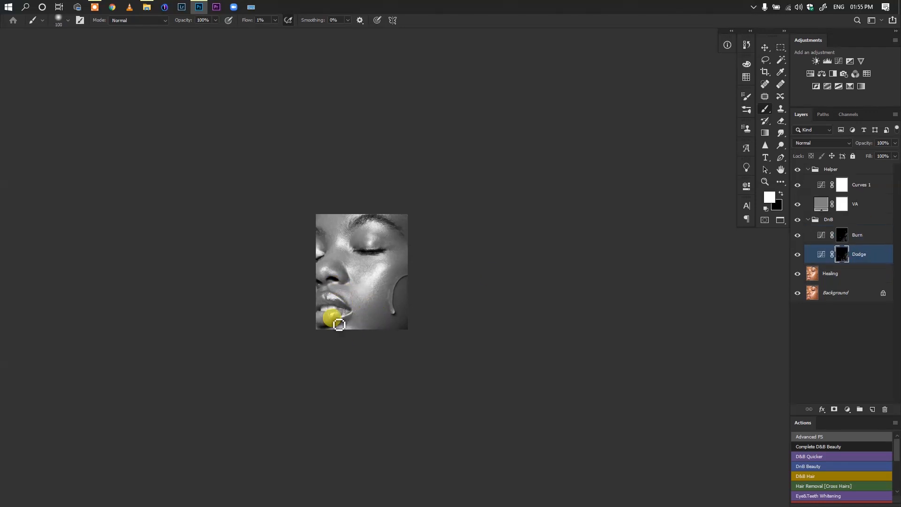
pyautogui.press('[')
pyautogui.press('[')
pyautogui.press('[')
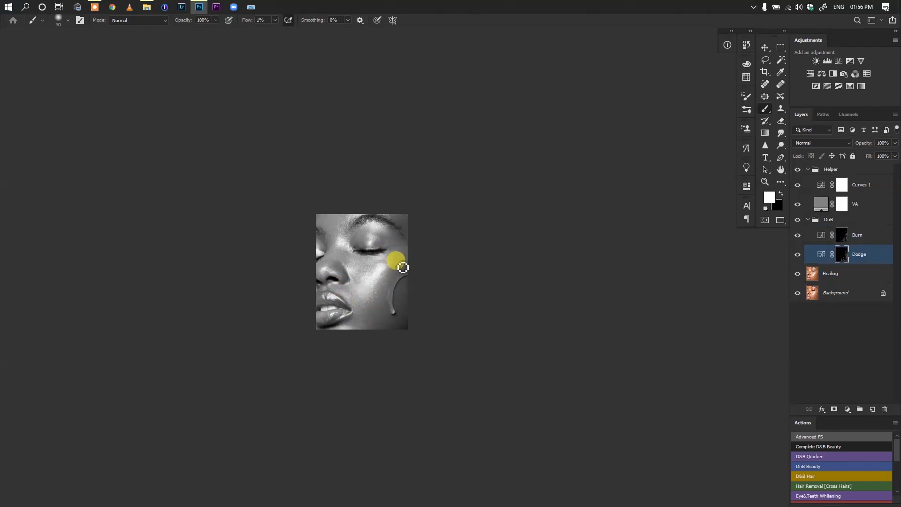
# Dodge fine dark spots on the skin just above the water drop with a size 25 brush
pyautogui.moveTo(346, 280); pyautogui.dragTo(422, 281)
pyautogui.press('[')
pyautogui.press('[')
pyautogui.press('[')
pyautogui.press('[')
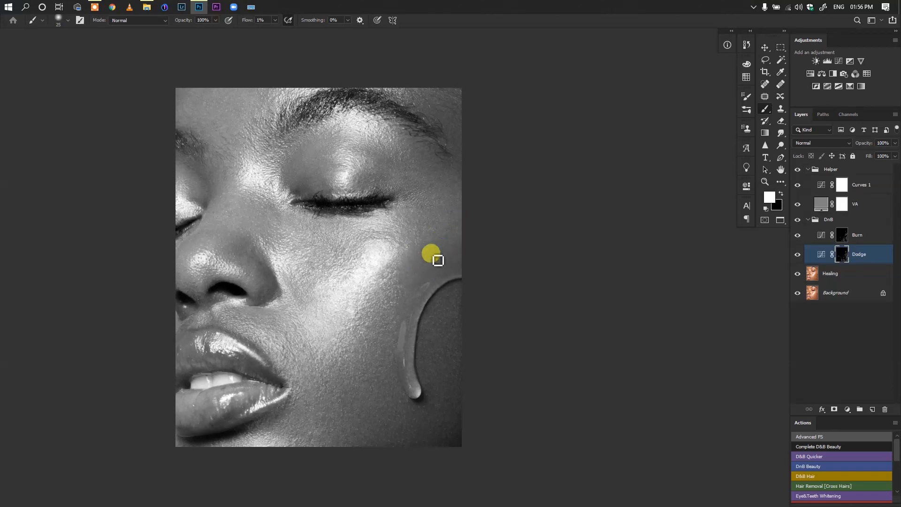
# Dodge fine shadows between the eye's outer corner and the cheek edge on the Dodge mask with a smaller brush
pyautogui.hotkey('alt', ']')
pyautogui.hotkey('alt', '[')
pyautogui.press('[')
# Dodge the skin beside the eye's outer corner and above the water drop with a size 35 brush
pyautogui.press('[')
pyautogui.press('[')
pyautogui.press('[')
pyautogui.press('[')
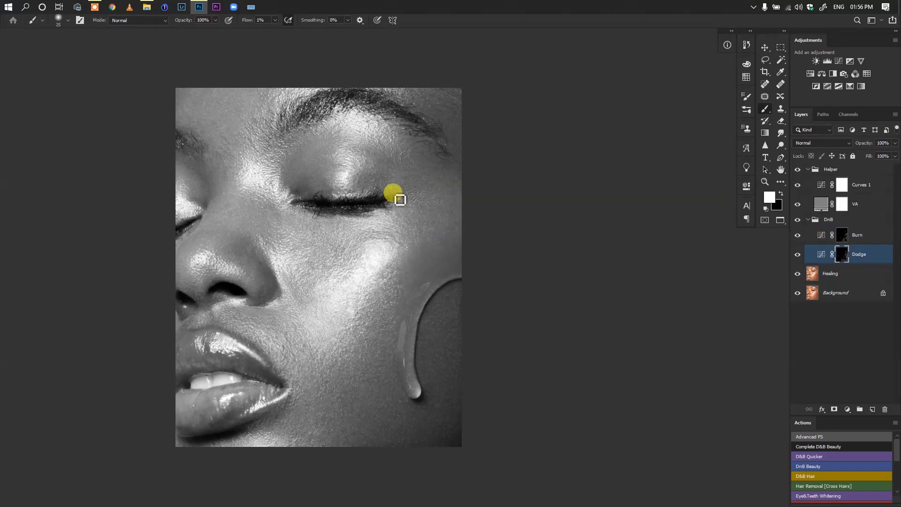
pyautogui.moveTo(396, 230); pyautogui.dragTo(459, 238)
pyautogui.press('[')
pyautogui.press('[')
pyautogui.press('[')
pyautogui.press('[')
pyautogui.hotkey('ctrl', '0')
pyautogui.press(']')
pyautogui.press(']')
pyautogui.press(']')
pyautogui.press(']')
pyautogui.press(']')
pyautogui.press(']')
pyautogui.press(']')
pyautogui.press(']')
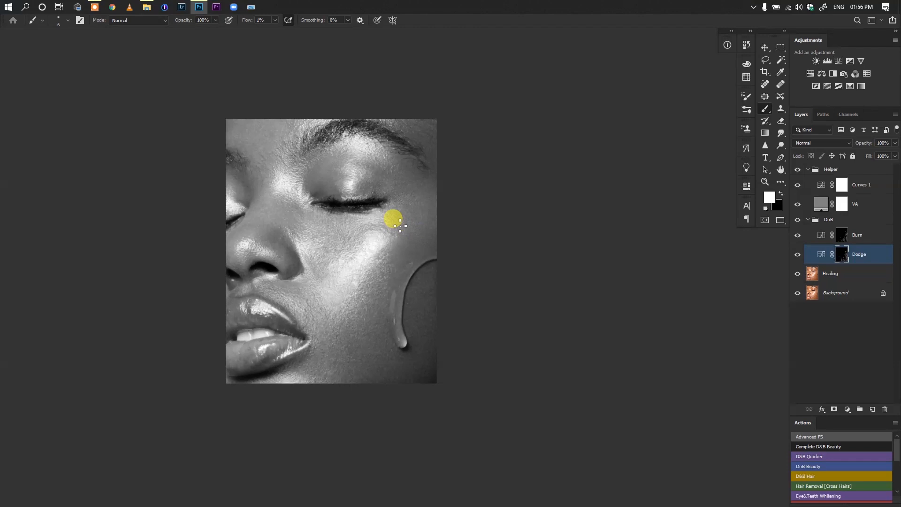
pyautogui.press(']')
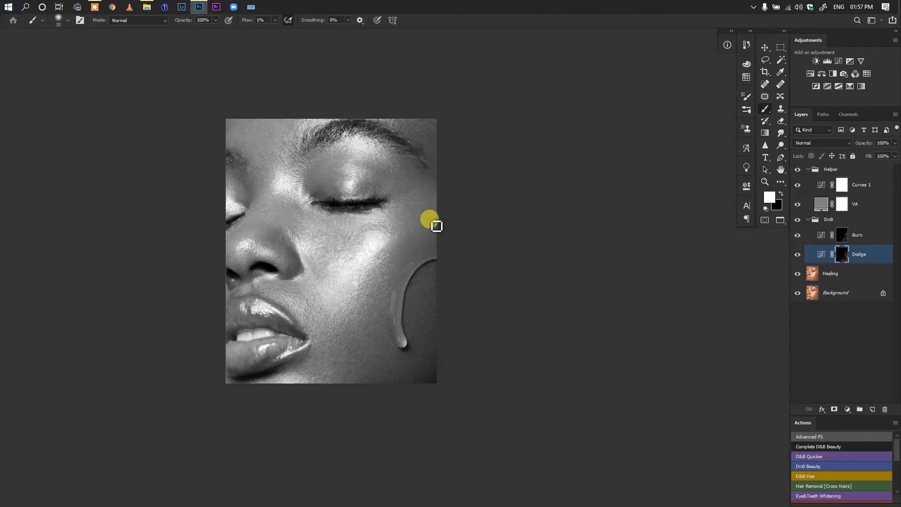
# Compare the portrait in colour before and after retouching by toggling the Helper and DnB groups
pyautogui.click(797, 169)
pyautogui.click(796, 220)
pyautogui.click(797, 170)
# Hide the Helper group's Curves 1 layer and dodge the skin with a size 40 brush
pyautogui.click(797, 184)
pyautogui.moveTo(362, 199); pyautogui.dragTo(345, 200)
pyautogui.press(']')
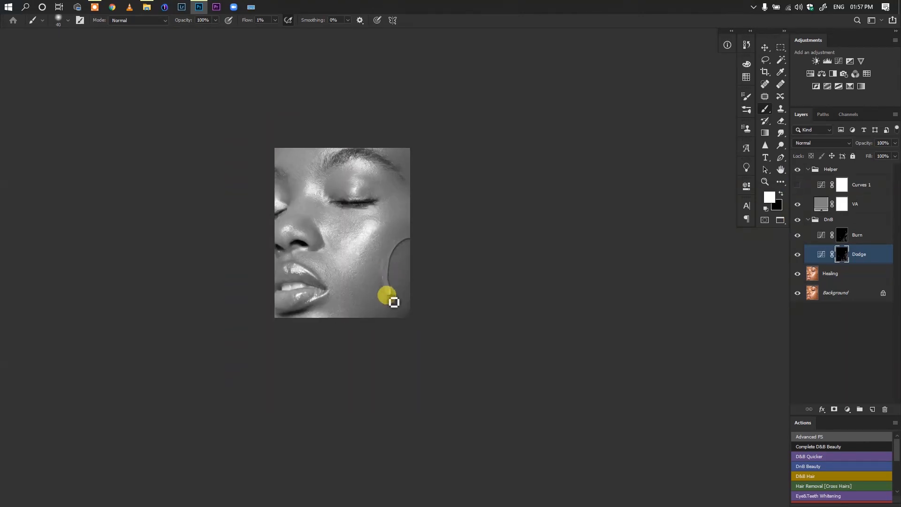
# Check the skin tones by toggling the Curves 1 and VA helper layers, leaving both visible
pyautogui.click(811, 242)
pyautogui.click(797, 185)
pyautogui.click(797, 186)
pyautogui.click(797, 202)
pyautogui.click(797, 203)
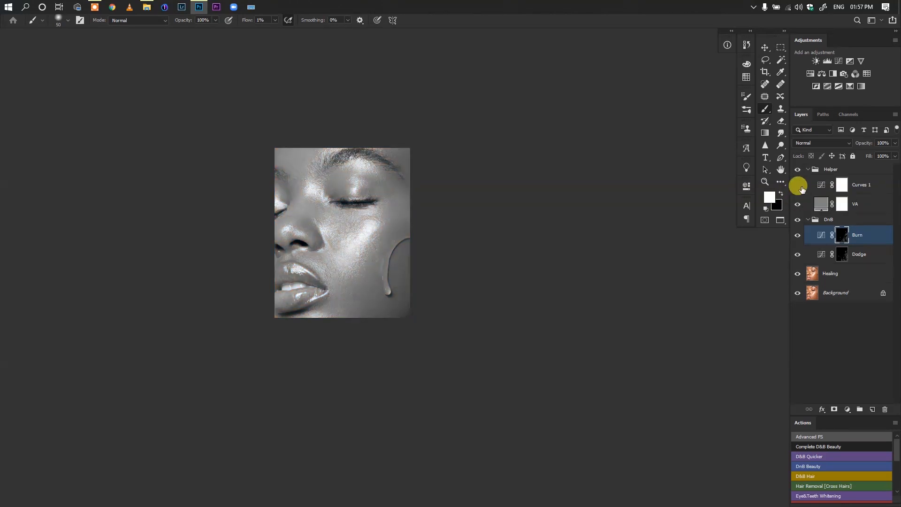
pyautogui.click(812, 253)
pyautogui.click(797, 185)
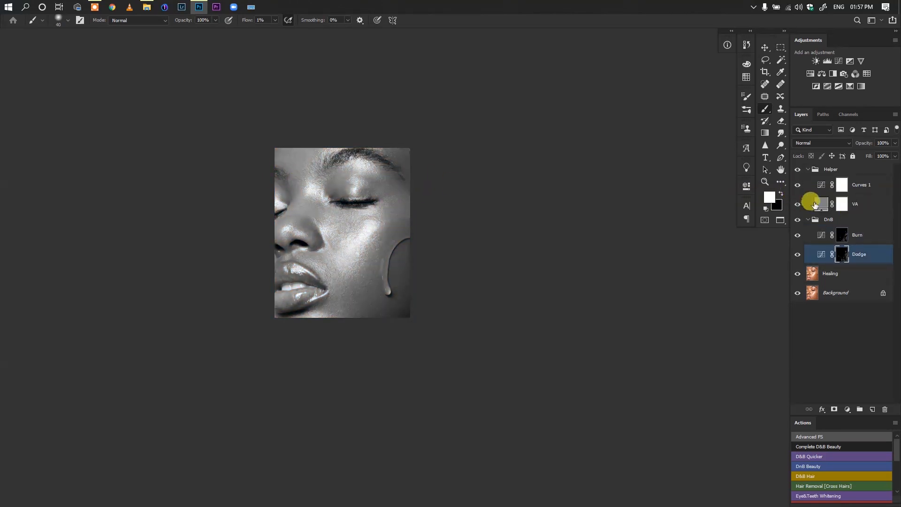
# Burn the bright skin between the brows on the Burn mask with a size 80 brush
pyautogui.click(810, 237)
pyautogui.moveTo(369, 277); pyautogui.dragTo(348, 274)
pyautogui.press(']')
pyautogui.press(']')
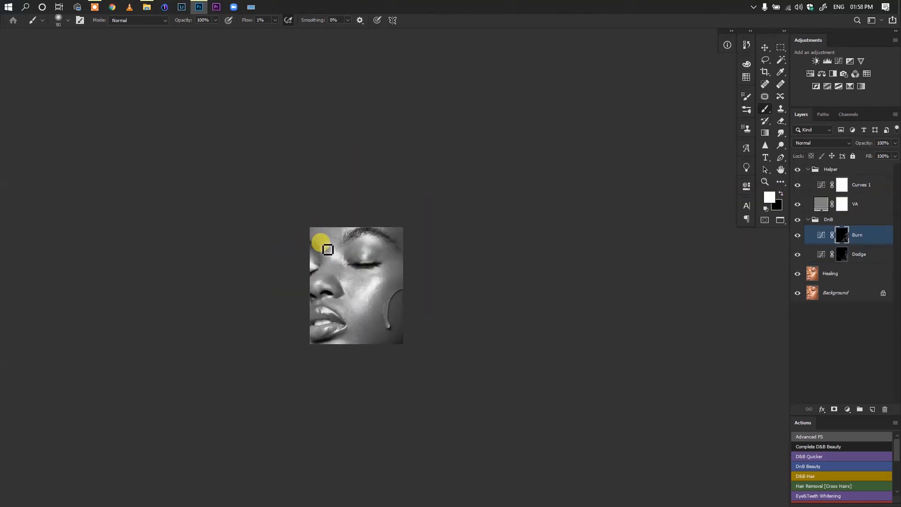
# Dodge the forehead with a size 60 brush and the upper cheek with size 35 on the Dodge mask
pyautogui.press('[')
pyautogui.press('[')
pyautogui.click(811, 254)
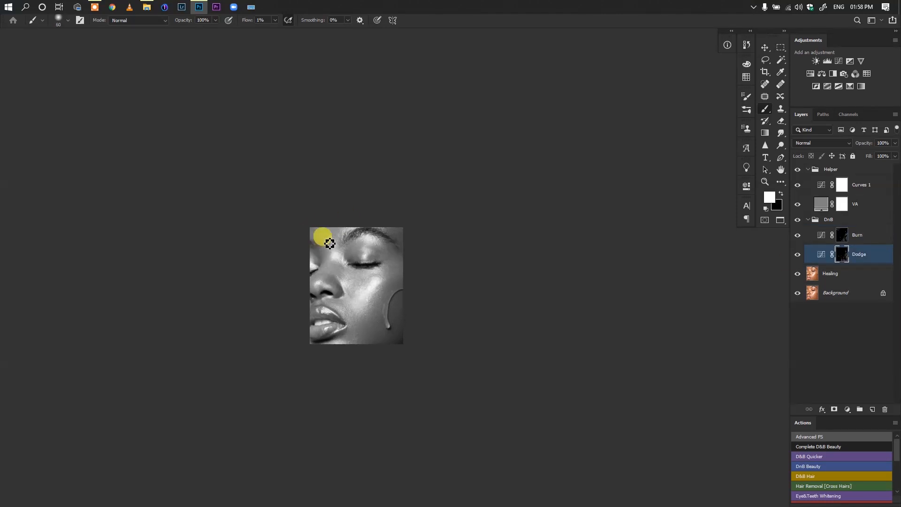
pyautogui.moveTo(351, 285); pyautogui.dragTo(365, 285)
pyautogui.press('[')
pyautogui.press('[')
pyautogui.press('[')
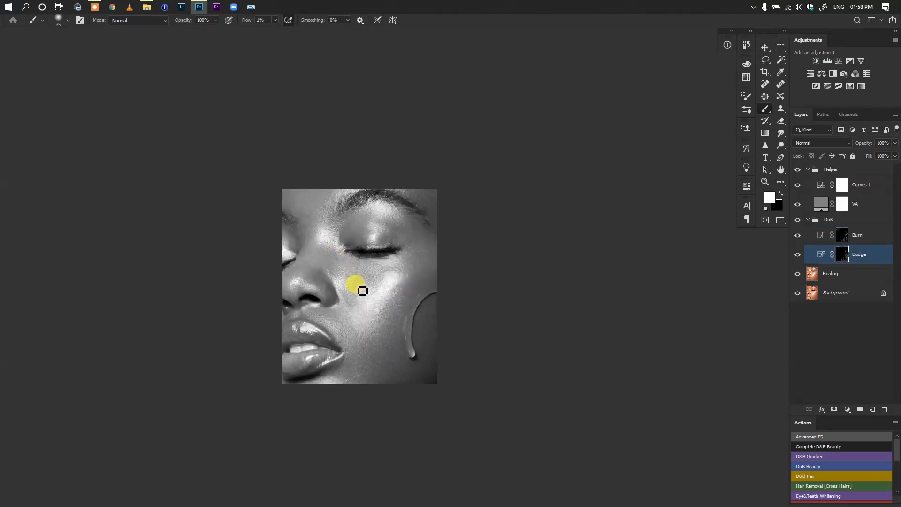
# Burn the skin beside the nostril on the Burn mask with a size 45 brush
pyautogui.press(']')
pyautogui.press(']')
pyautogui.click(865, 237)
# Dodge the dark patches around the eye's outer corner on the Dodge mask with a size 35 brush
pyautogui.press(']')
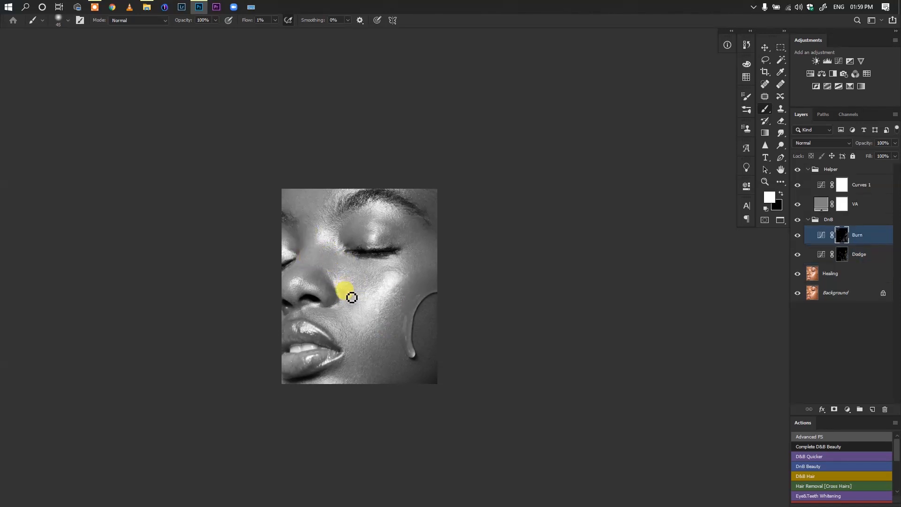
pyautogui.hotkey('alt', '[')
pyautogui.press('[')
pyautogui.press('[')
pyautogui.press(']')
pyautogui.press(']')
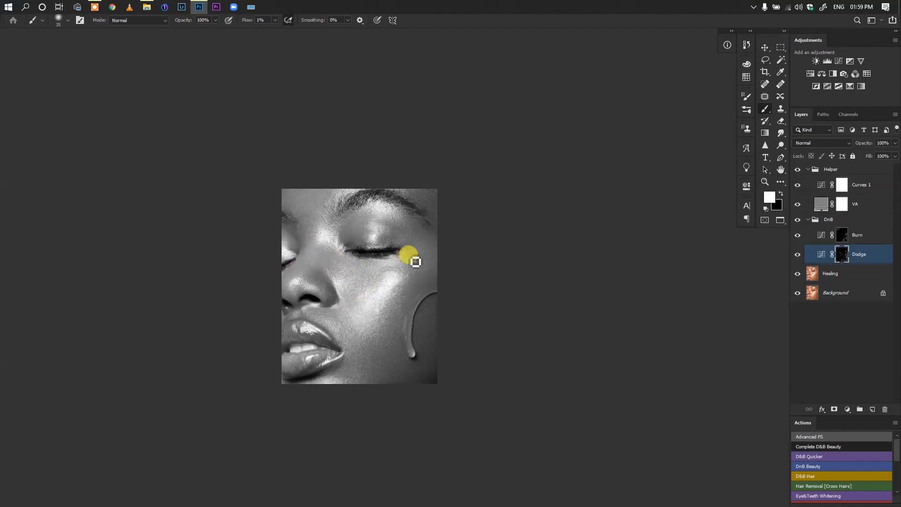
# Burn the inner part of the closed eyelid on the Burn mask with a size 45 brush
pyautogui.hotkey('alt', ']')
pyautogui.press(']')
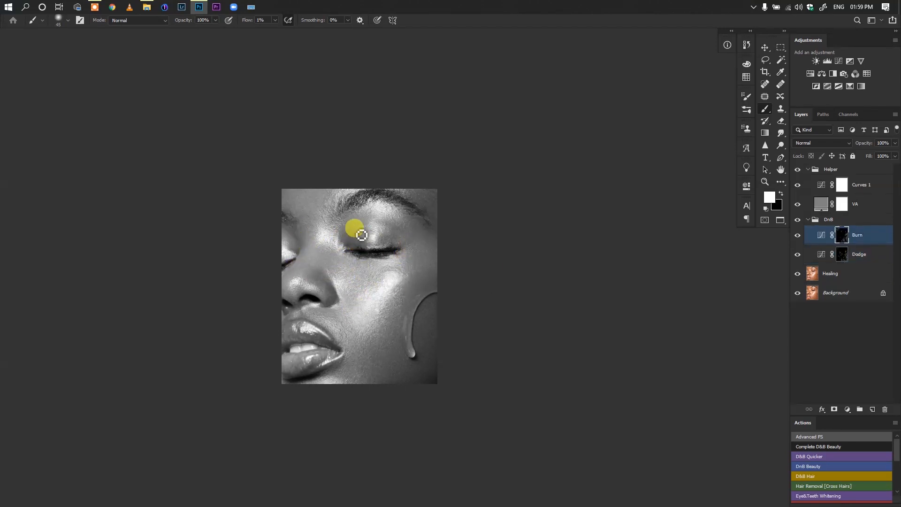
pyautogui.scroll(-4, 383, 280)
# Dodge the outer eyelid with a size 70 brush, and burn it with size 80 on the Burn mask
pyautogui.click(842, 254)
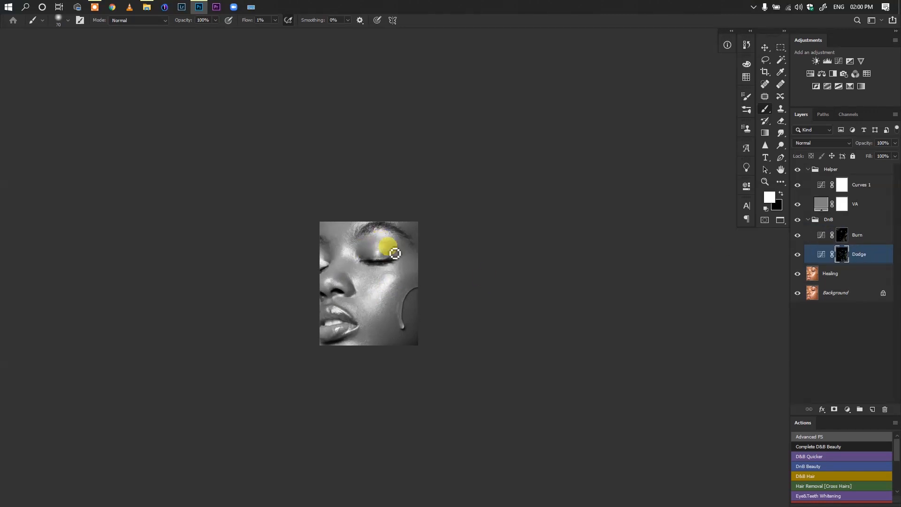
pyautogui.click(842, 235)
pyautogui.press(']')
pyautogui.press(']')
pyautogui.press(']')
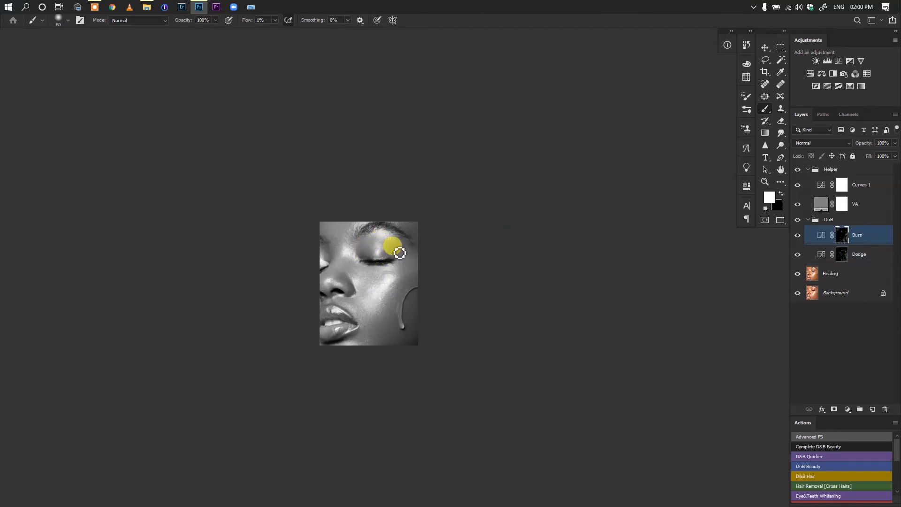
# Hide the Helper group and dodge the face in colour on the Dodge mask with a size 90 brush
pyautogui.click(797, 169)
pyautogui.scroll(-2, 371, 306)
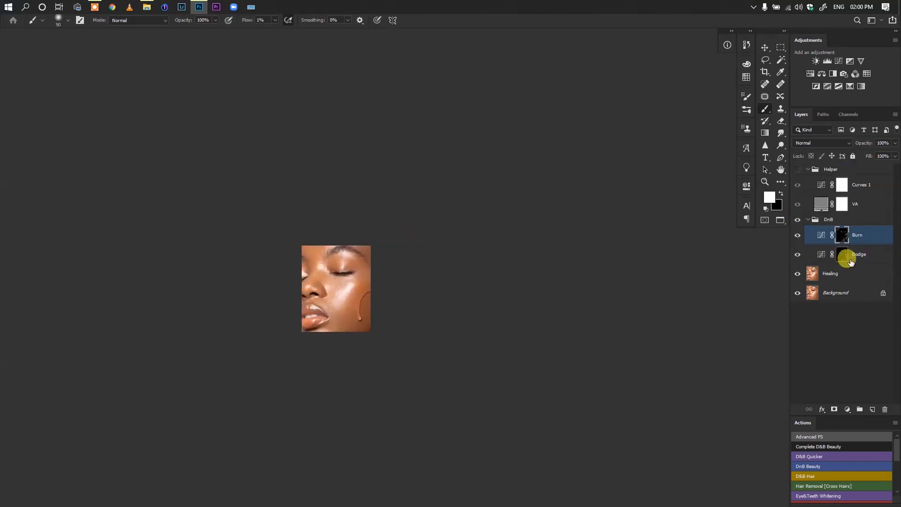
pyautogui.click(843, 254)
pyautogui.press(']')
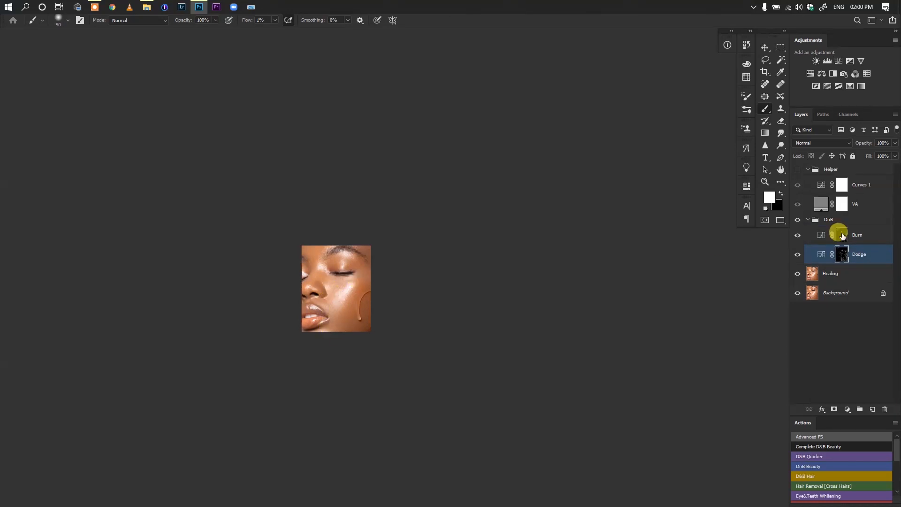
# Burn the cheek highlight, and dodge beneath the eye with a size 90 brush on the Dodge mask
pyautogui.click(842, 234)
pyautogui.moveTo(341, 303)
pyautogui.mouseDown()
pyautogui.moveTo(341, 313)
pyautogui.moveTo(359, 293)
pyautogui.mouseUp()
pyautogui.hotkey('alt', '[')
pyautogui.press('[')
pyautogui.press('[')
pyautogui.click(794, 255)
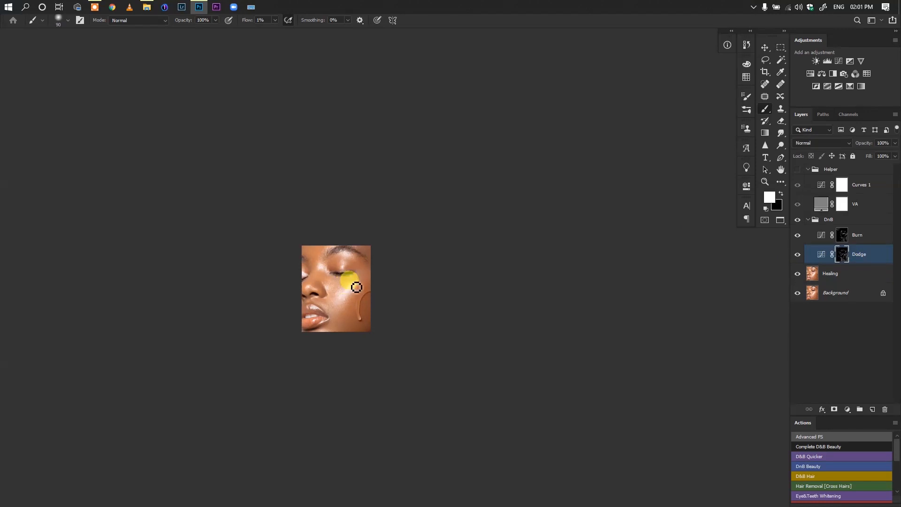
# Burn the forehead above the nose on the Burn mask with a brush around size 125
pyautogui.click(842, 235)
pyautogui.press(']')
pyautogui.press(']')
pyautogui.press(']')
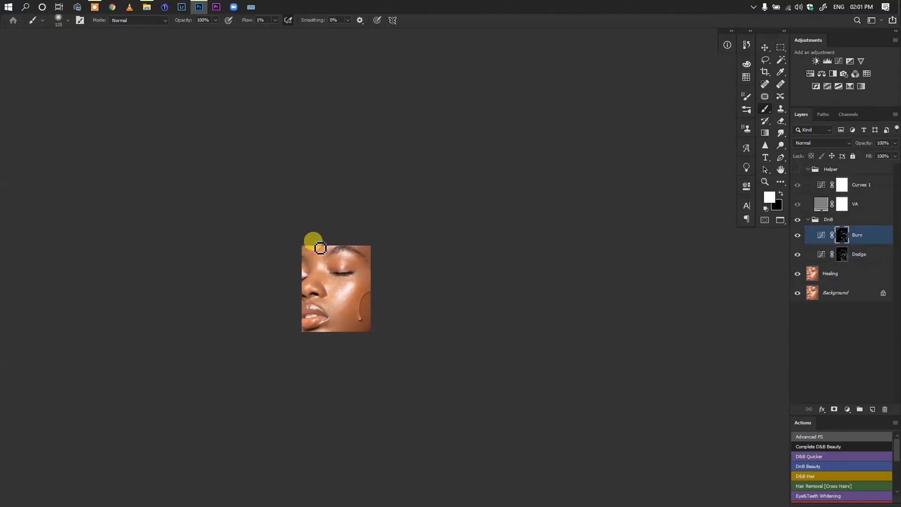
pyautogui.press(']')
pyautogui.press('[')
pyautogui.press('[')
pyautogui.press('[')
pyautogui.press(']')
pyautogui.press(']')
# Adjust the brush and burn from the inner eye down past the nose to the mouth corner
pyautogui.rightClick(342, 288)
pyautogui.moveTo(422, 306)
pyautogui.mouseDown()
pyautogui.moveTo(399, 308)
pyautogui.moveTo(412, 313)
pyautogui.mouseUp()
pyautogui.click(328, 268)
pyautogui.press(']')
pyautogui.moveTo(317, 277)
pyautogui.mouseDown()
pyautogui.moveTo(307, 318)
pyautogui.moveTo(326, 341)
pyautogui.moveTo(329, 313)
pyautogui.mouseUp()
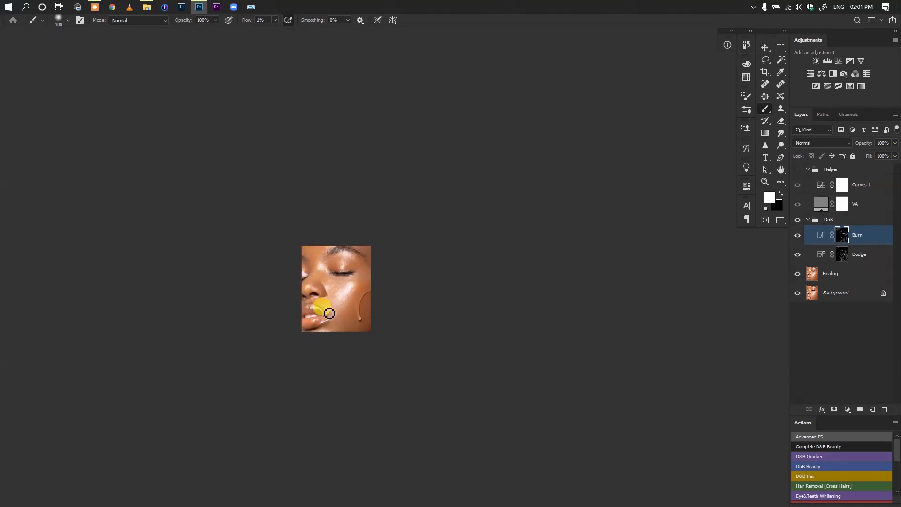
# Dodge the skin beside the mouth on the Dodge mask with a smaller brush
pyautogui.click(841, 252)
pyautogui.press('[')
pyautogui.press('[')
pyautogui.moveTo(331, 310)
pyautogui.mouseDown()
pyautogui.moveTo(340, 315)
pyautogui.moveTo(337, 301)
pyautogui.moveTo(344, 291)
pyautogui.moveTo(355, 297)
pyautogui.moveTo(352, 287)
pyautogui.moveTo(342, 316)
pyautogui.moveTo(374, 283)
pyautogui.moveTo(365, 312)
pyautogui.moveTo(362, 266)
pyautogui.moveTo(331, 271)
pyautogui.moveTo(300, 249)
pyautogui.moveTo(340, 302)
pyautogui.moveTo(322, 267)
pyautogui.moveTo(316, 274)
pyautogui.moveTo(364, 313)
pyautogui.moveTo(339, 328)
pyautogui.moveTo(375, 335)
pyautogui.moveTo(384, 293)
pyautogui.moveTo(669, 275)
pyautogui.moveTo(340, 334)
pyautogui.moveTo(863, 247)
pyautogui.mouseUp()
# Burn broad bright areas of the face on the Burn mask with an enlarged brush
pyautogui.press(']')
pyautogui.click(836, 235)
pyautogui.press(']')
pyautogui.press(']')
# Dodge broad areas of the face, and burn the lower edge of the cheek with a size 200 brush
pyautogui.press(']')
pyautogui.click(835, 259)
pyautogui.press('[')
pyautogui.press('[')
pyautogui.press(']')
pyautogui.press(']')
pyautogui.press(']')
pyautogui.press(']')
pyautogui.click(862, 243)
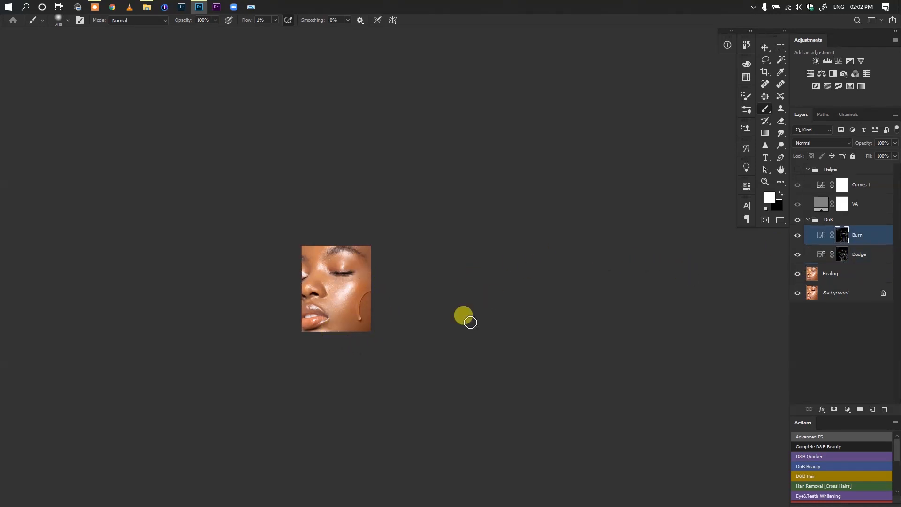
pyautogui.moveTo(338, 330)
pyautogui.mouseDown()
pyautogui.moveTo(328, 325)
pyautogui.moveTo(351, 312)
pyautogui.moveTo(343, 354)
pyautogui.mouseUp()
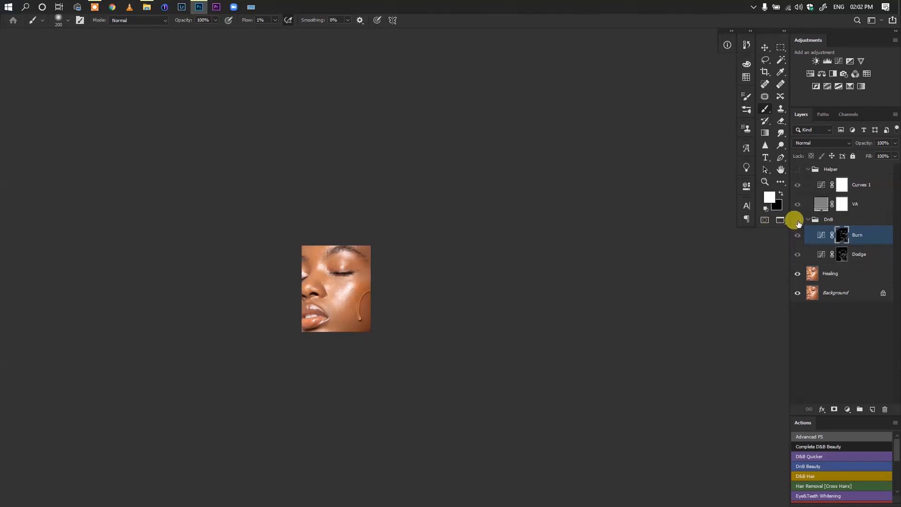
# Collapse the Helper group and preview the retouch in black and white, returning to the colour view
pyautogui.click(807, 168)
pyautogui.click(797, 169)
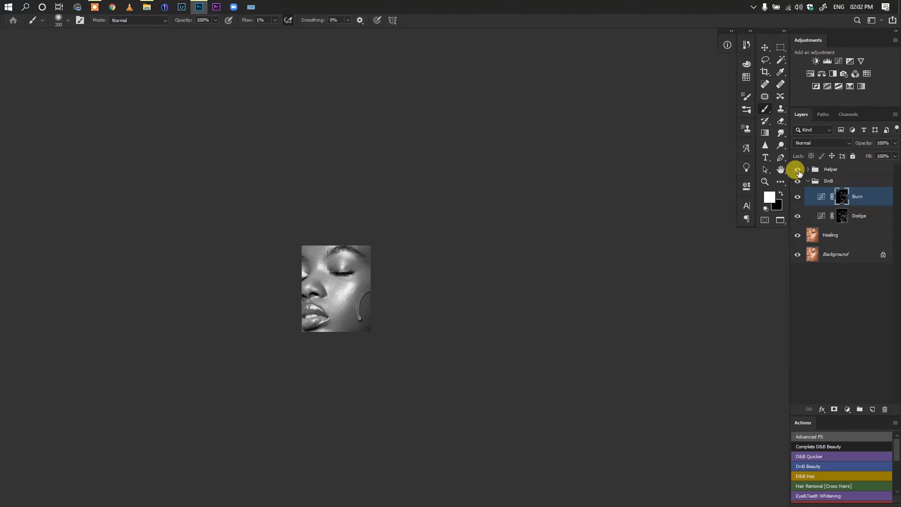
pyautogui.click(798, 169)
pyautogui.click(811, 174)
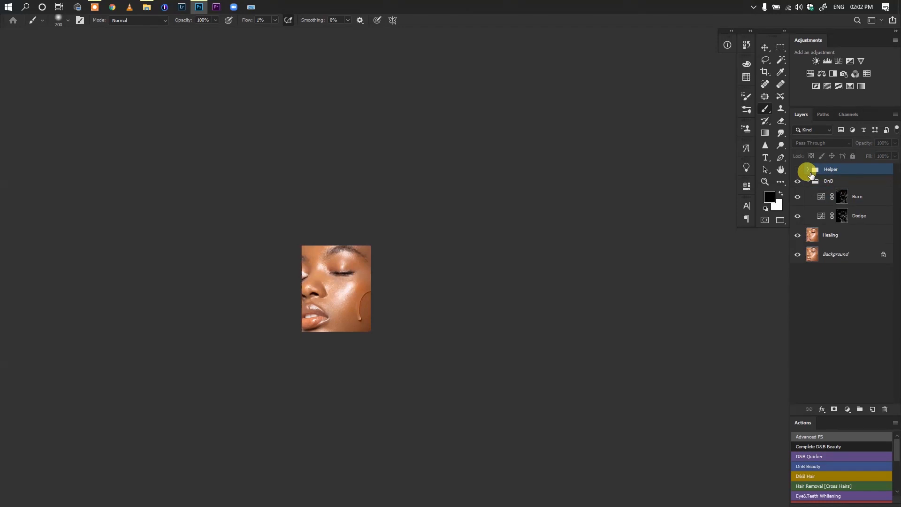
pyautogui.click(809, 232)
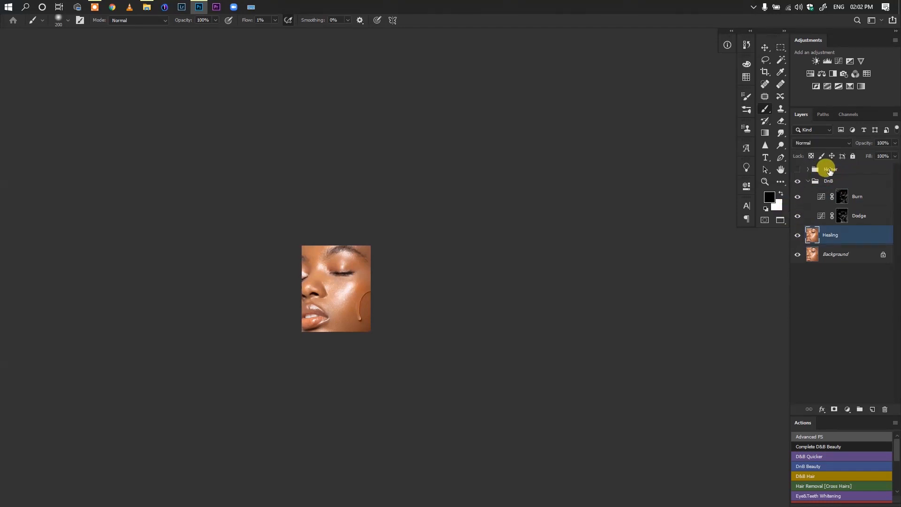
pyautogui.click(830, 170)
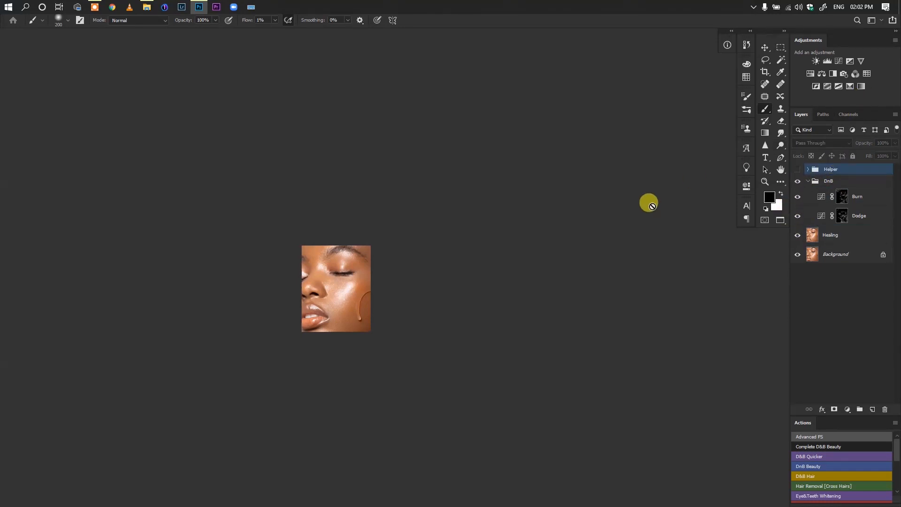
pyautogui.click(862, 87)
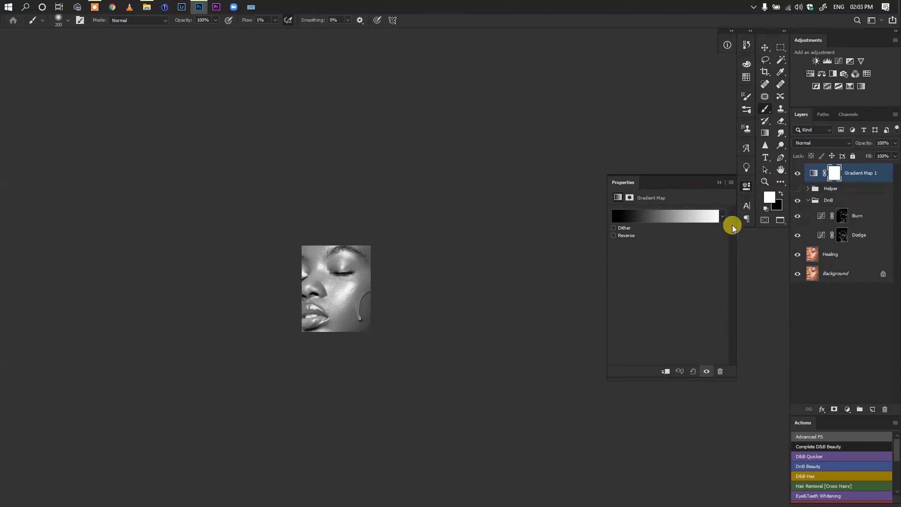
pyautogui.click(720, 372)
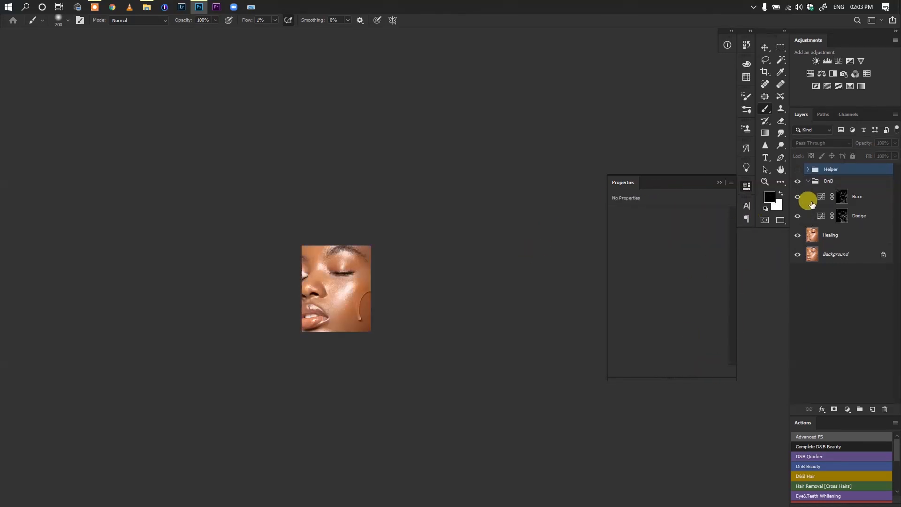
# Add a white-to-black Gradient Map layer above the Helper group and set its gradient smoothness to 0%
pyautogui.click(811, 236)
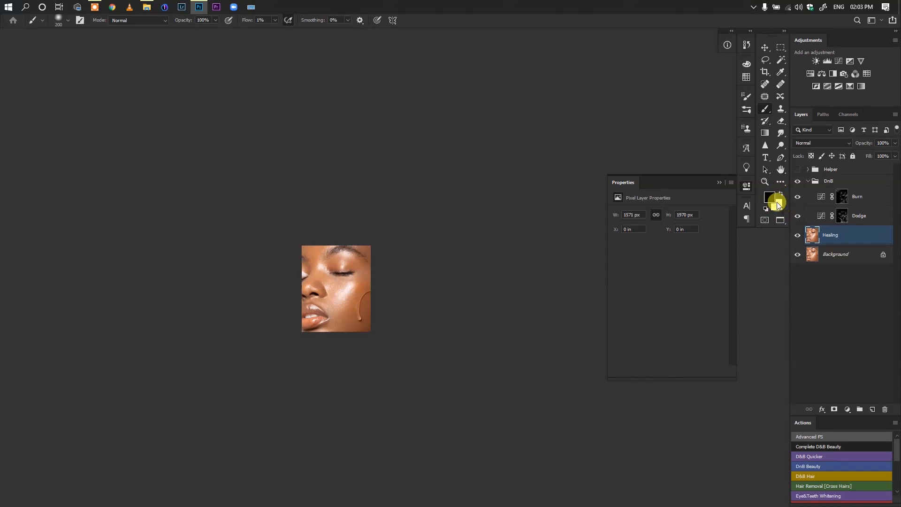
pyautogui.click(828, 169)
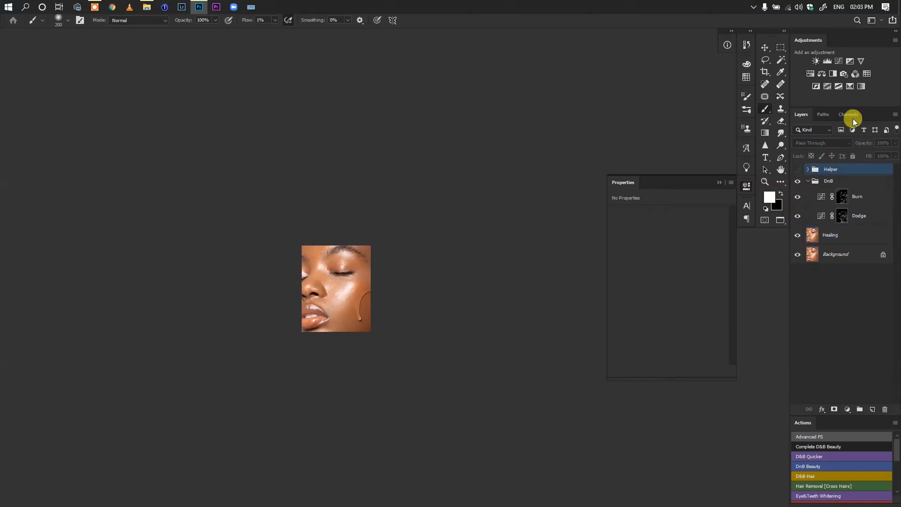
pyautogui.click(860, 86)
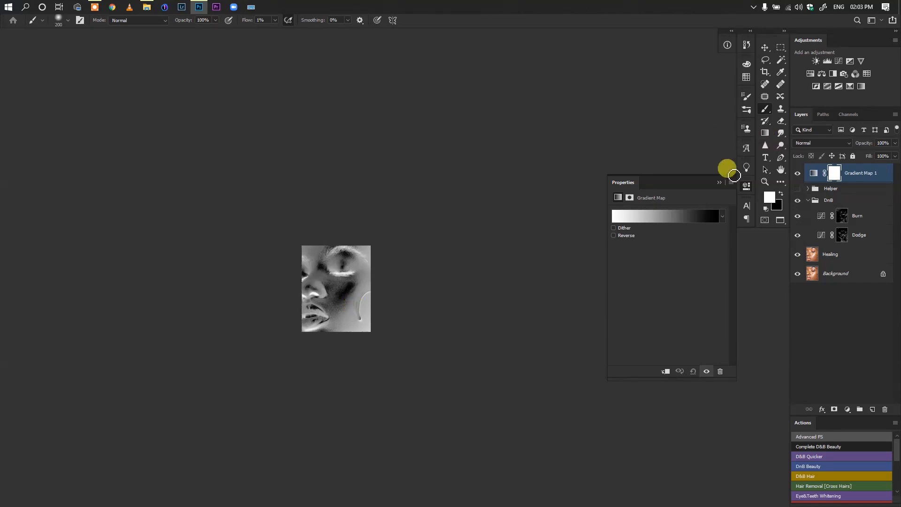
pyautogui.click(637, 212)
pyautogui.moveTo(607, 216); pyautogui.dragTo(543, 210)
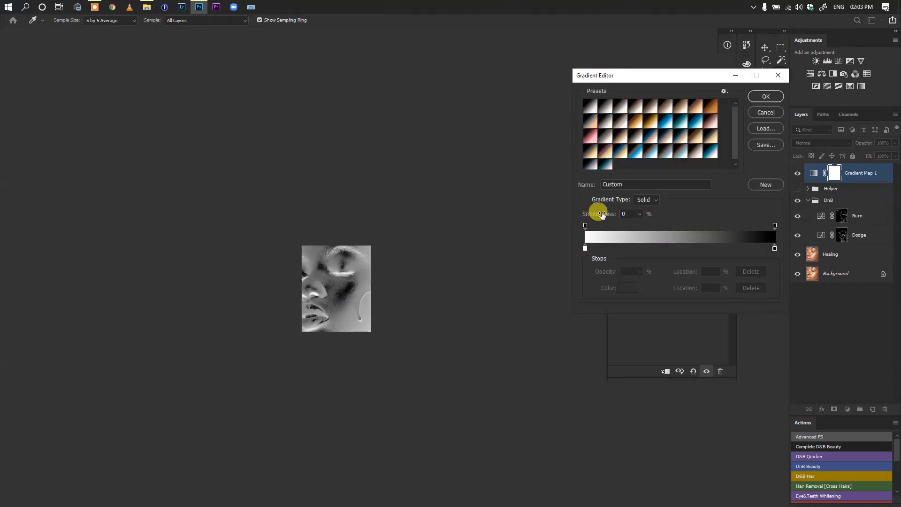
pyautogui.click(768, 96)
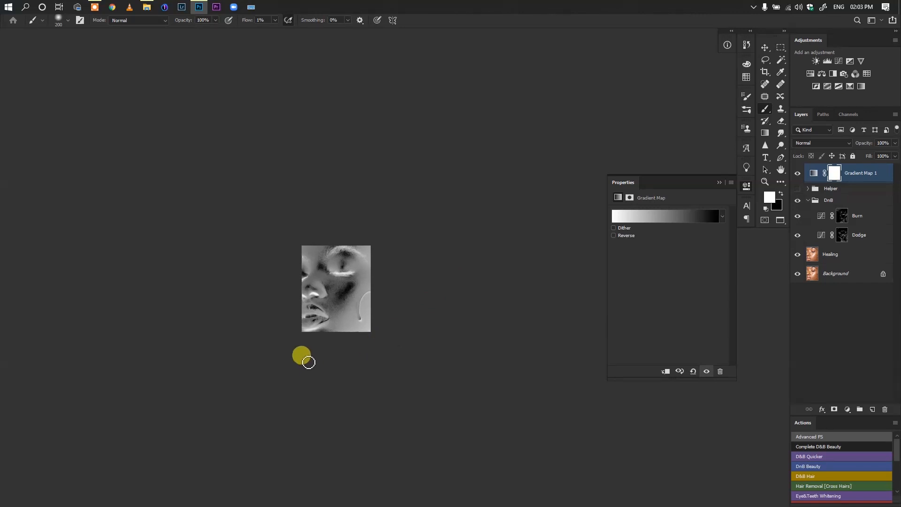
# Examine the inverted cheek and face tones and review the Gradient Map layer's properties
pyautogui.moveTo(327, 289); pyautogui.dragTo(355, 290)
pyautogui.moveTo(368, 282); pyautogui.dragTo(315, 271)
pyautogui.click(728, 183)
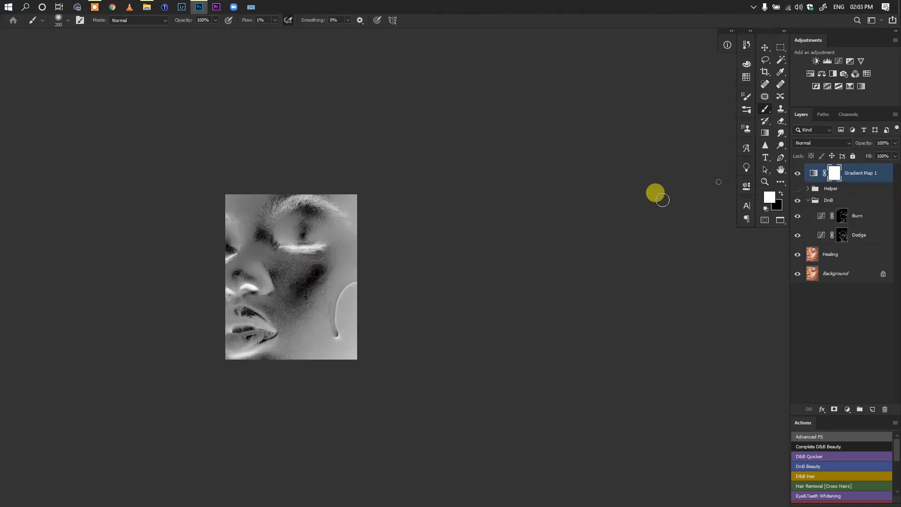
pyautogui.moveTo(288, 298)
pyautogui.mouseDown()
pyautogui.moveTo(278, 301)
pyautogui.moveTo(364, 297)
pyautogui.moveTo(338, 300)
pyautogui.moveTo(345, 288)
pyautogui.moveTo(370, 297)
pyautogui.moveTo(341, 305)
pyautogui.moveTo(360, 305)
pyautogui.mouseUp()
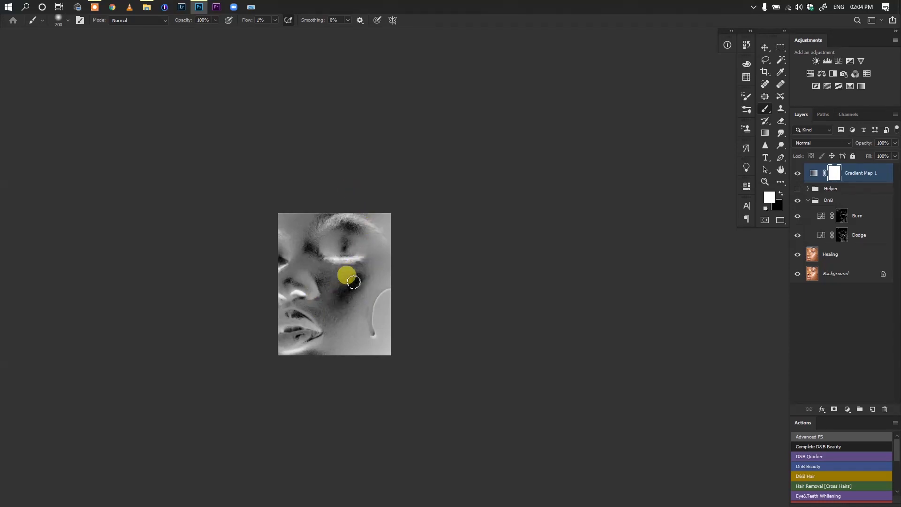
pyautogui.doubleClick(813, 173)
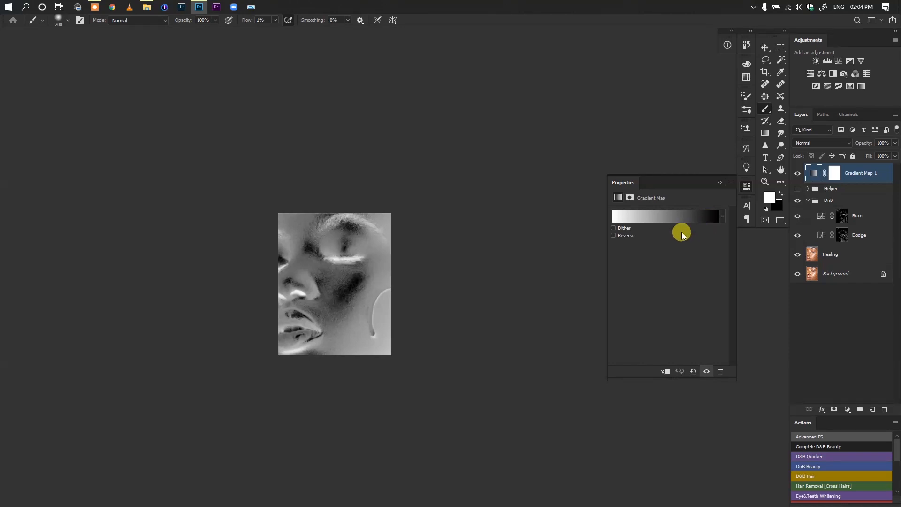
pyautogui.click(720, 185)
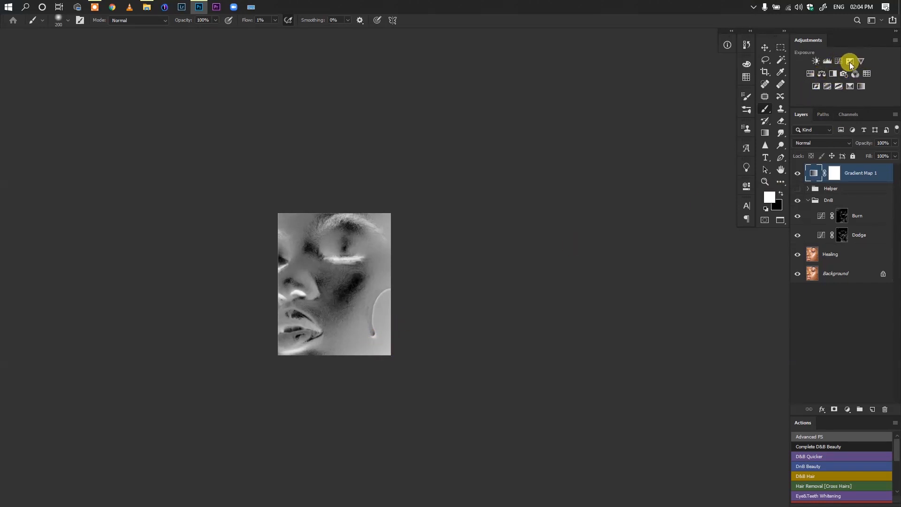
# Add a Levels layer above the Gradient Map and try darkening its shadows and midtones, returning the input levels to 0, 1.00 and 255
pyautogui.click(827, 61)
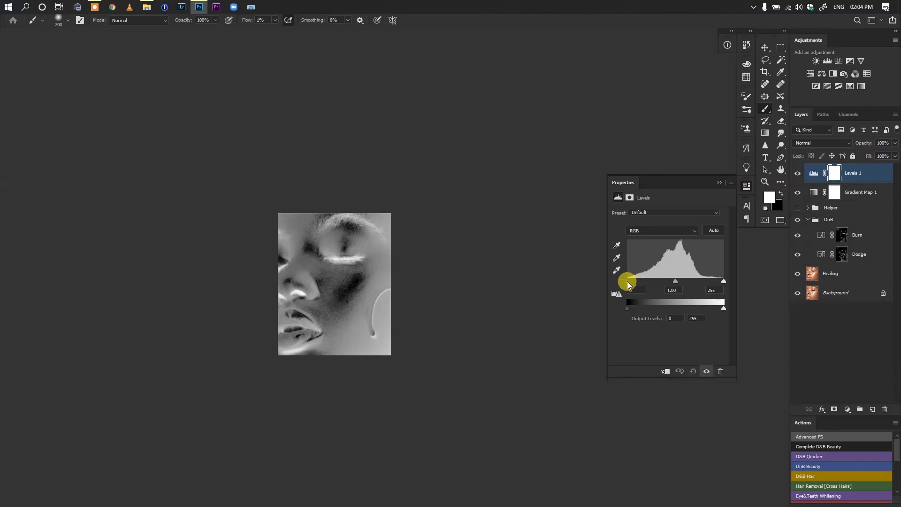
pyautogui.moveTo(627, 280); pyautogui.dragTo(685, 277)
pyautogui.moveTo(677, 280); pyautogui.dragTo(621, 283)
pyautogui.moveTo(627, 280); pyautogui.dragTo(668, 281)
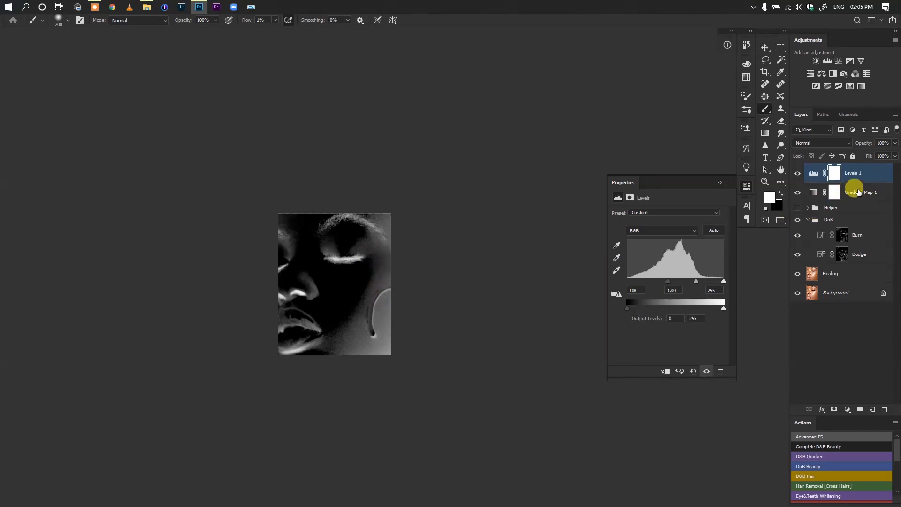
pyautogui.moveTo(664, 285); pyautogui.dragTo(632, 282)
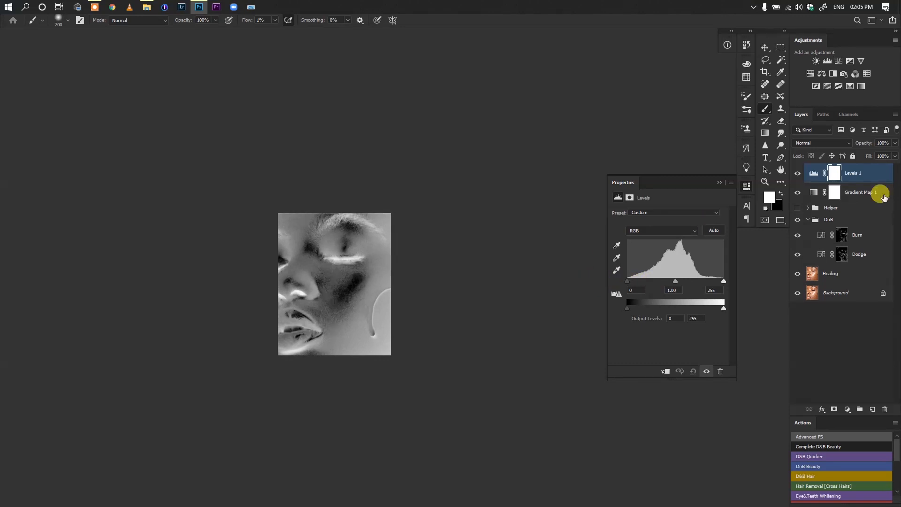
# Group the Levels and Gradient Map layers as Inverted Helper, keeping the Helper group hidden
pyautogui.keyDown('ctrl'); pyautogui.click(834, 195); pyautogui.keyUp('ctrl')
pyautogui.hotkey('ctrl', 'g')
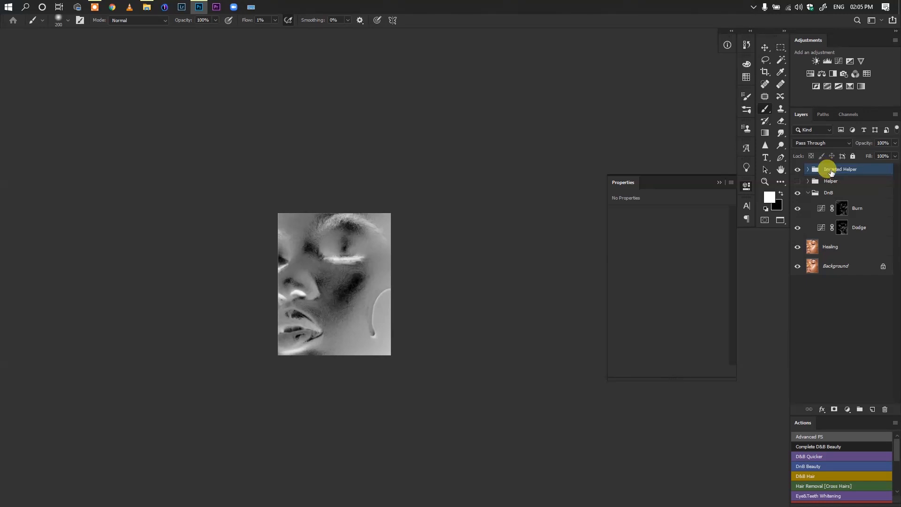
pyautogui.click(796, 181)
pyautogui.click(797, 178)
# Dodge the cheek area beside the nose on the Dodge mask with a size 45 to 60 brush at 2% flow
pyautogui.click(842, 228)
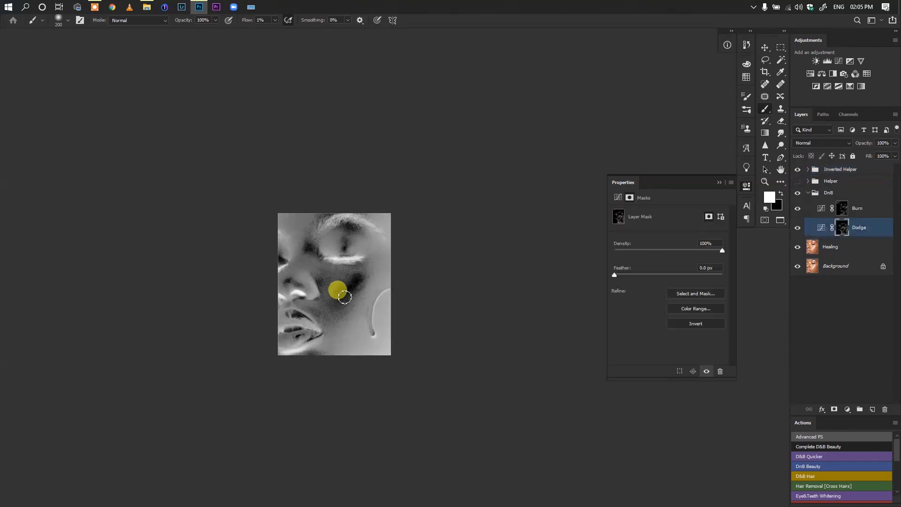
pyautogui.press('alt')
pyautogui.scroll(5, 344, 300)
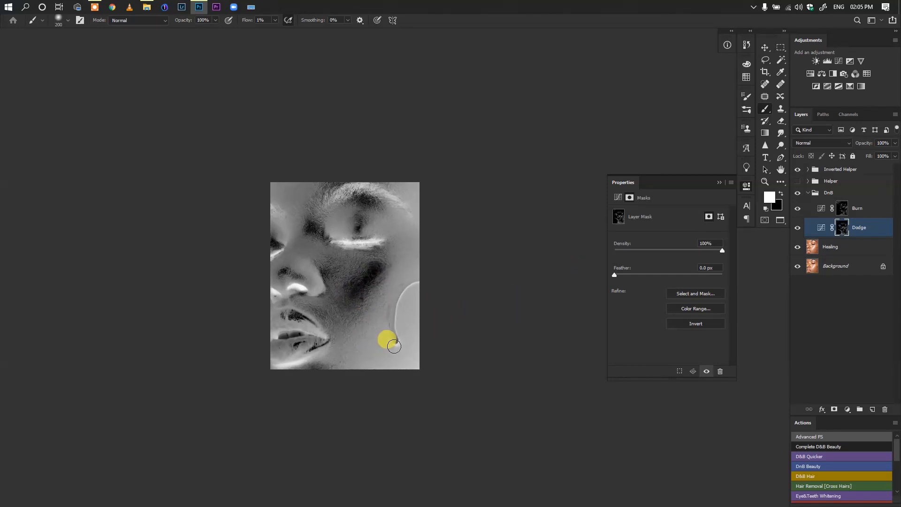
pyautogui.press('[')
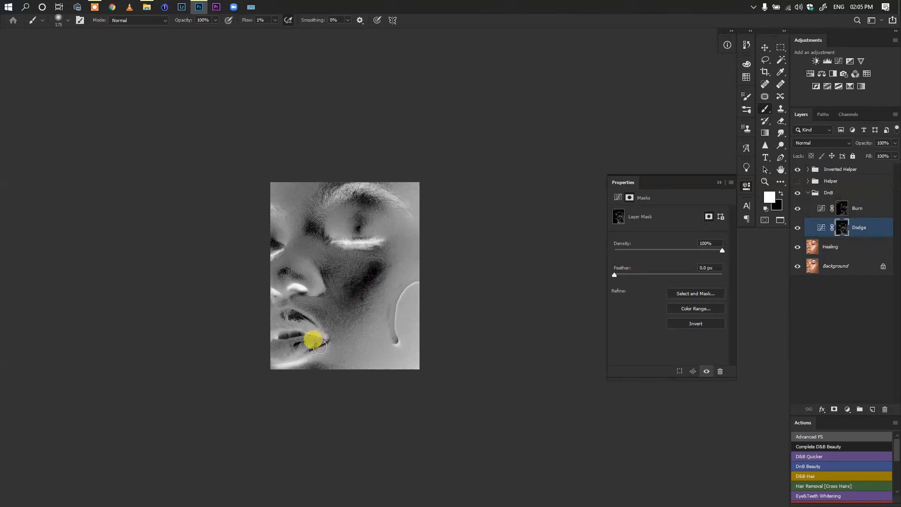
pyautogui.press('[')
pyautogui.press('[')
pyautogui.press('[')
pyautogui.press('[')
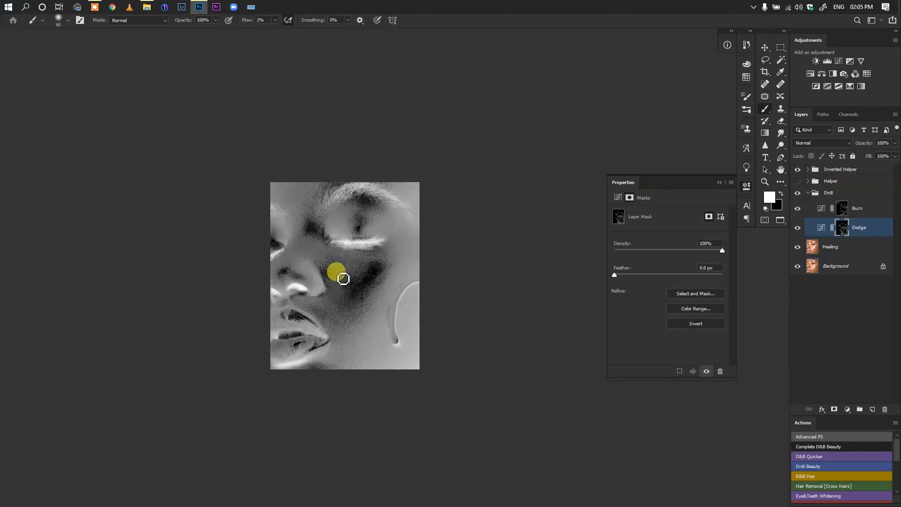
pyautogui.click(798, 228)
pyautogui.click(797, 228)
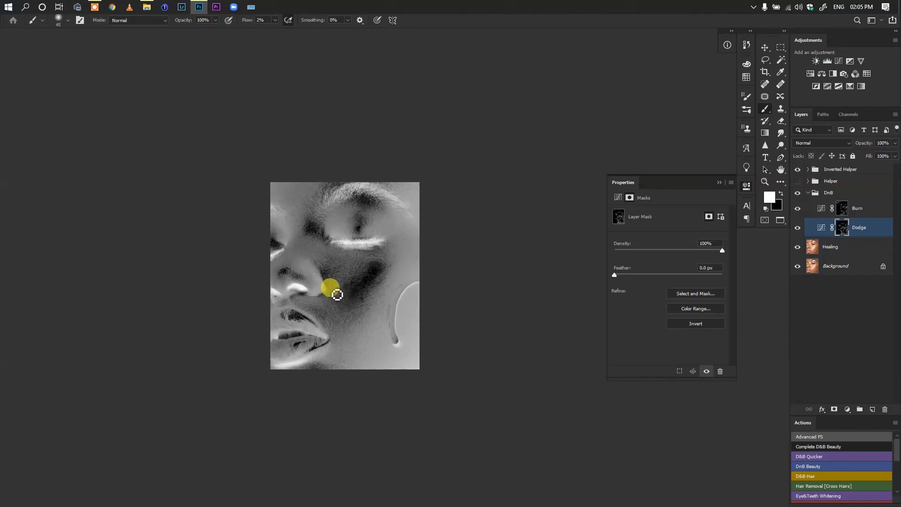
pyautogui.moveTo(337, 295); pyautogui.dragTo(340, 296)
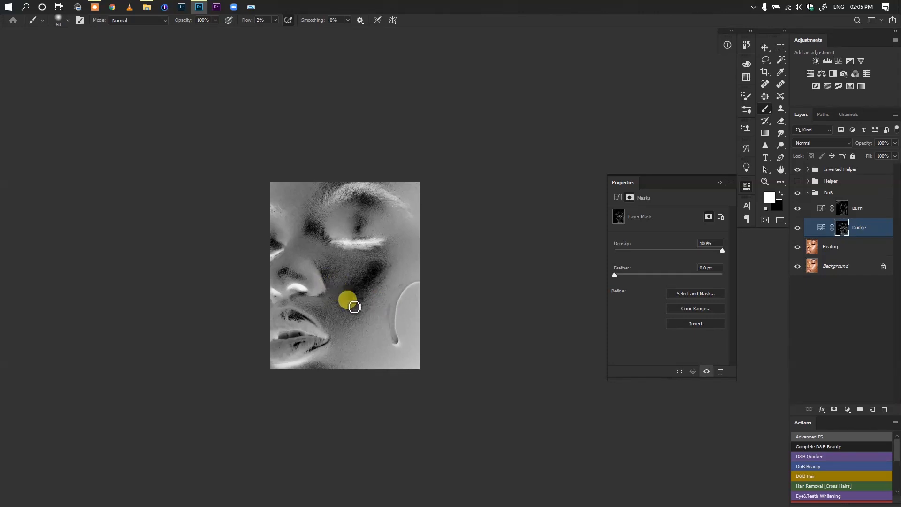
# Burn around the cheek highlight on the Burn mask at 2% flow, reducing the brush from size 45 to 30
pyautogui.click(843, 210)
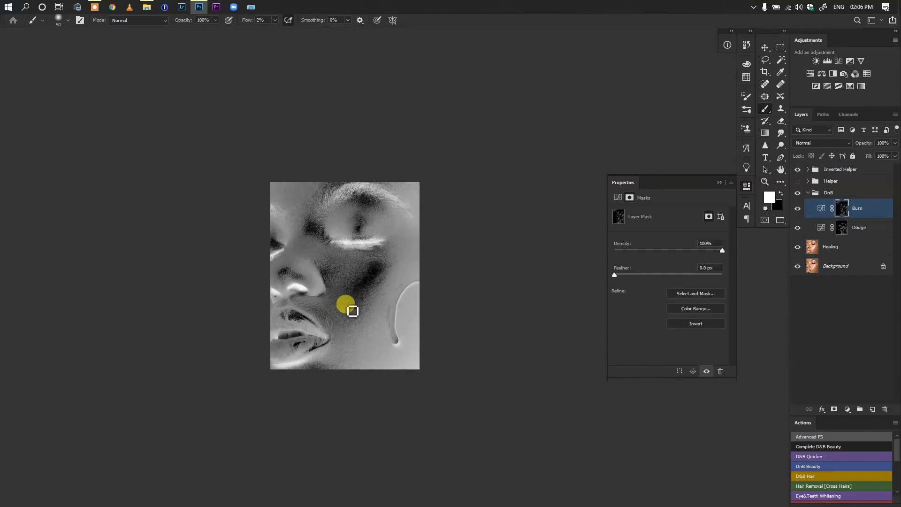
pyautogui.press('[')
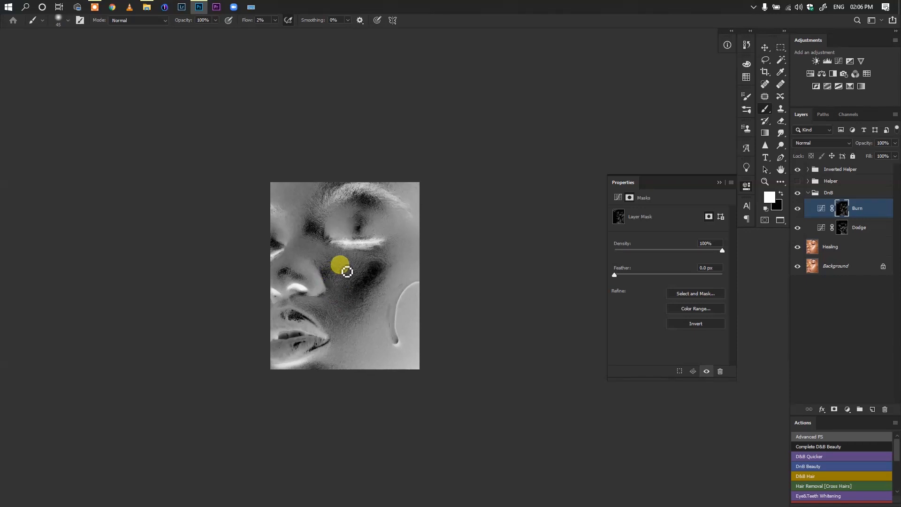
pyautogui.moveTo(347, 271)
pyautogui.mouseDown()
pyautogui.moveTo(330, 270)
pyautogui.moveTo(365, 261)
pyautogui.moveTo(369, 286)
pyautogui.mouseUp()
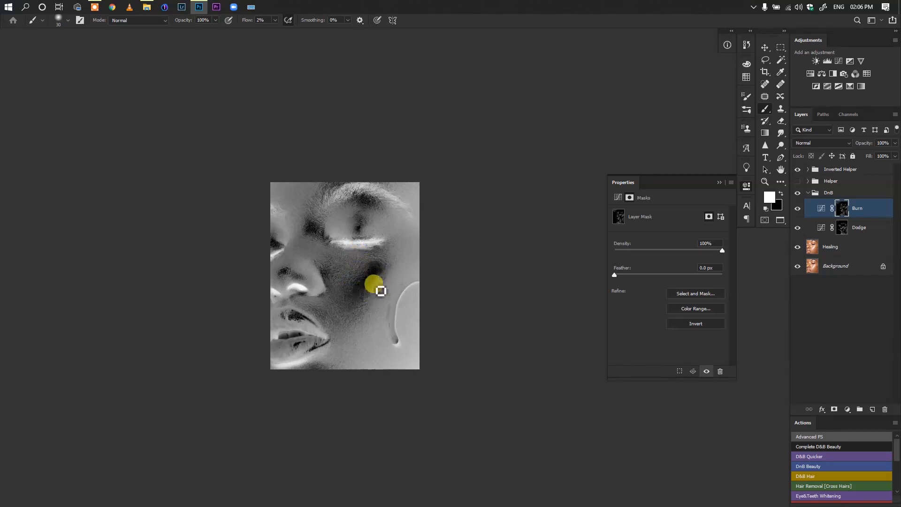
pyautogui.moveTo(366, 263); pyautogui.dragTo(399, 270)
pyautogui.press('[')
pyautogui.moveTo(358, 295); pyautogui.dragTo(379, 274)
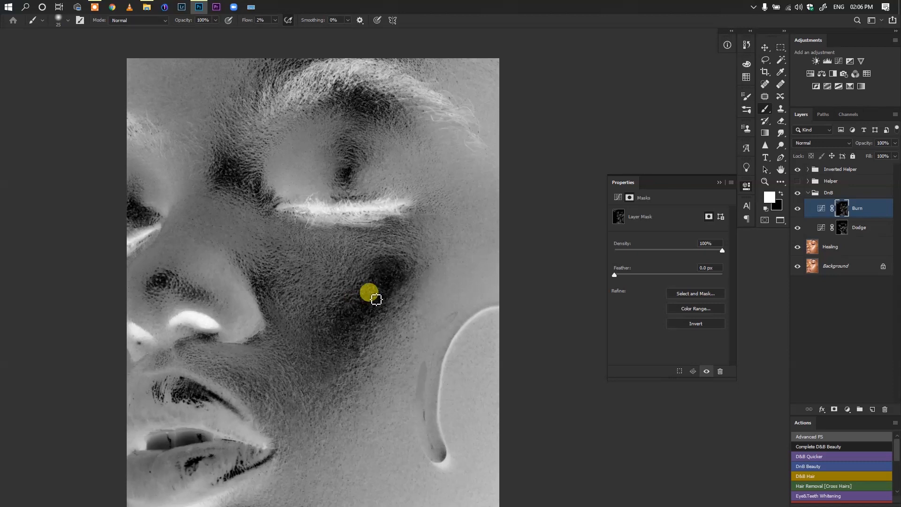
# Compare the colour portrait with and without the DnB group, returning to the inverted view
pyautogui.click(797, 170)
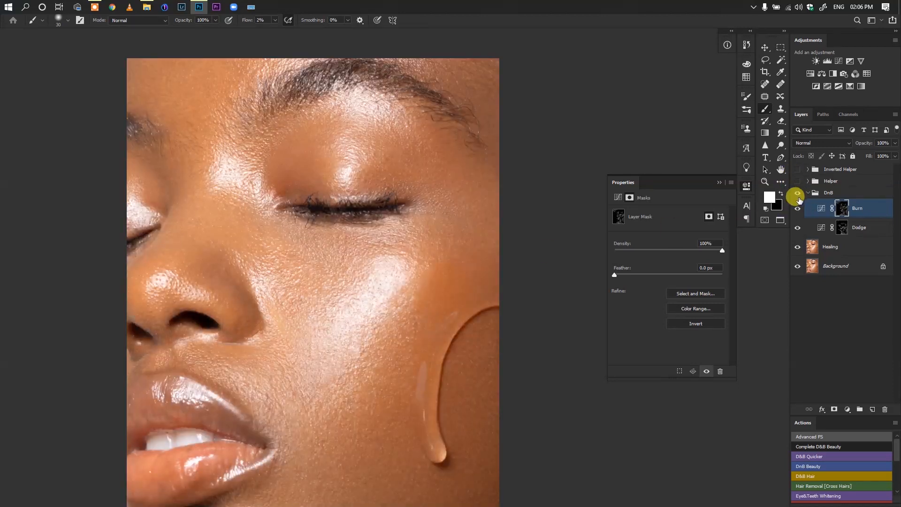
pyautogui.click(798, 193)
pyautogui.click(798, 193)
pyautogui.click(797, 193)
pyautogui.click(798, 193)
pyautogui.click(797, 169)
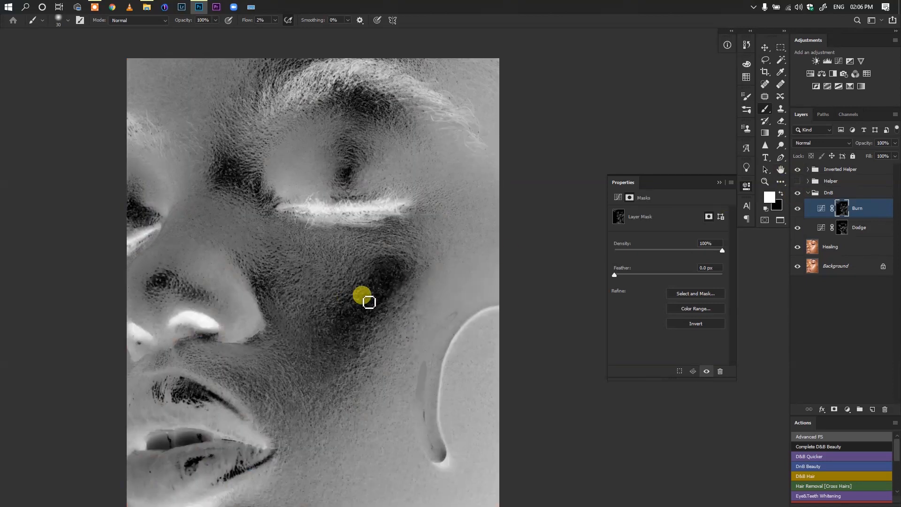
# Burn the cheek highlight and its lower edge further, enlarging the brush to size 90 at 2% flow
pyautogui.moveTo(369, 271); pyautogui.dragTo(315, 263)
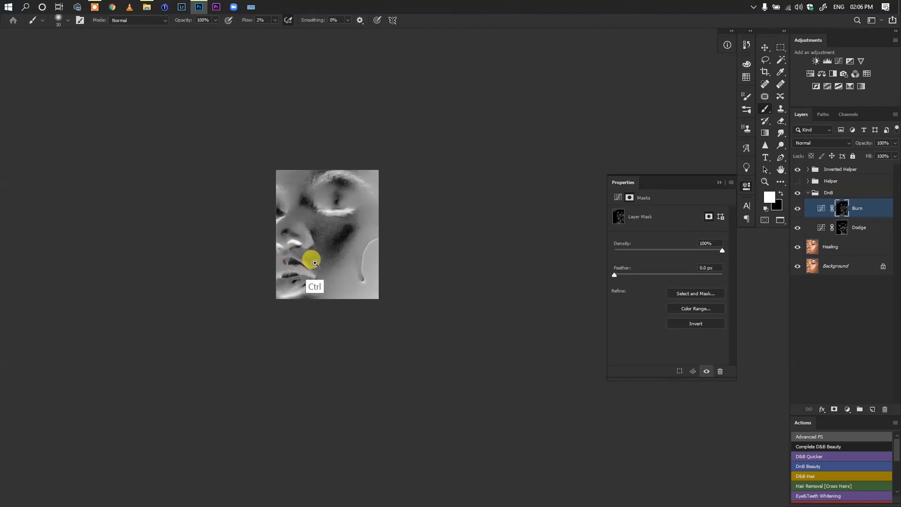
pyautogui.press(']')
pyautogui.press(']')
pyautogui.press(']')
pyautogui.press(']')
pyautogui.press(']')
pyautogui.press(']')
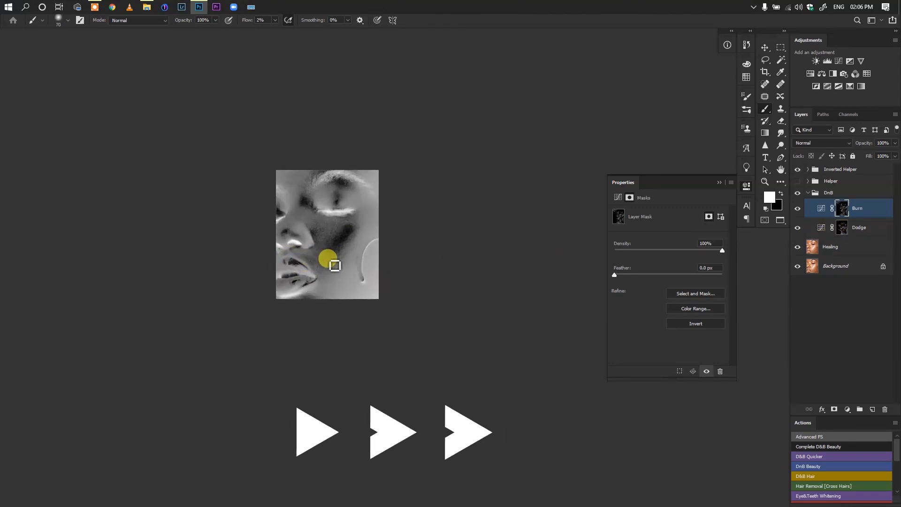
pyautogui.press(']')
pyautogui.press(']')
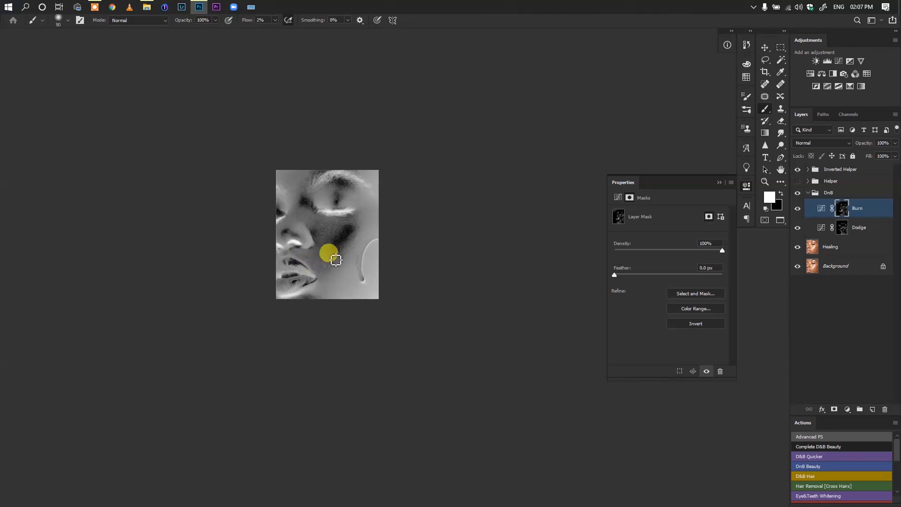
# Dodge the transition below the cheek highlight on the Dodge mask at 2% flow
pyautogui.click(848, 227)
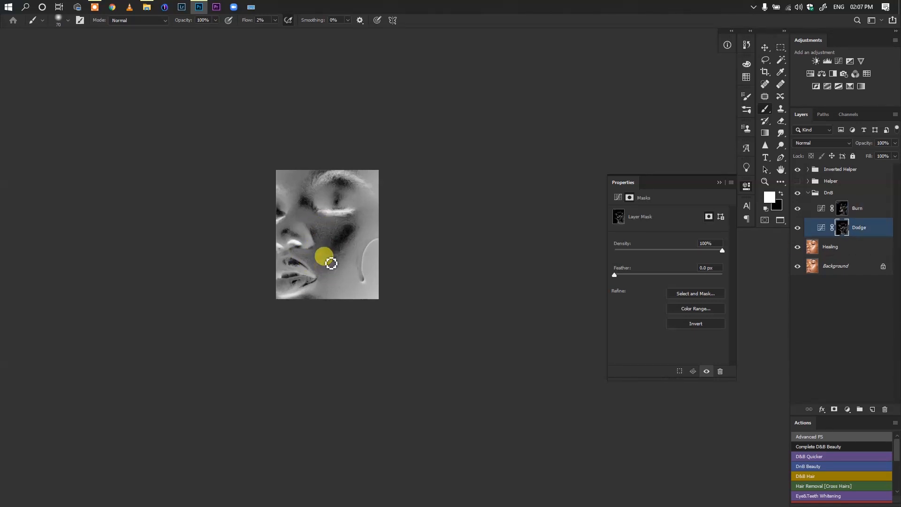
pyautogui.press(']')
pyautogui.press(']')
pyautogui.press(']')
pyautogui.press(']')
pyautogui.press(']')
# Check the DnB group's before and after in colour, and bring the inverted view back
pyautogui.click(797, 169)
pyautogui.click(797, 192)
pyautogui.click(797, 193)
pyautogui.click(797, 170)
# Undo the last brush stroke and continue evening out the lower cheek with a resized brush
pyautogui.press('[')
pyautogui.press('[')
pyautogui.press('[')
pyautogui.press('[')
pyautogui.press('[')
pyautogui.press('[')
pyautogui.press('[')
pyautogui.press('[')
pyautogui.hotkey('ctrl', 'z')
pyautogui.press(']')
pyautogui.press(']')
pyautogui.press(']')
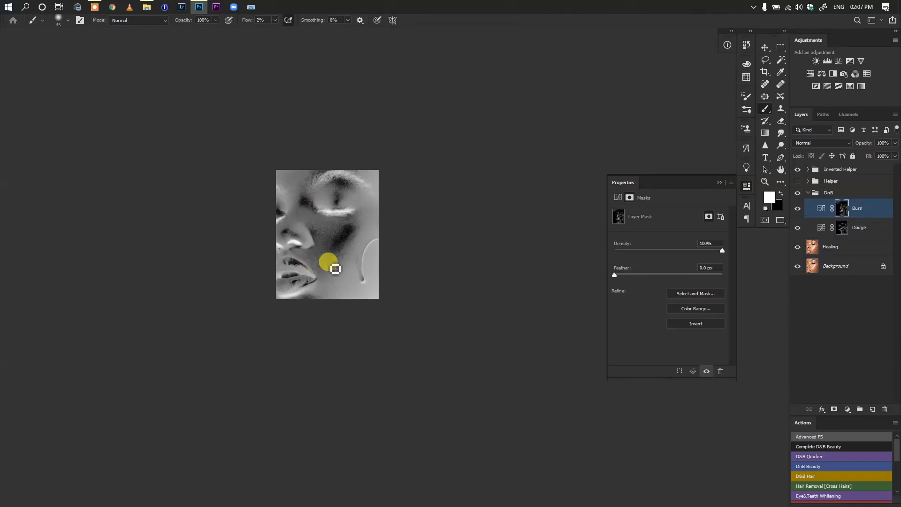
# Expand the Inverted Helper group and darken the inverted view with its Levels layer
pyautogui.click(807, 170)
pyautogui.click(821, 184)
pyautogui.moveTo(675, 281); pyautogui.dragTo(706, 281)
pyautogui.click(746, 187)
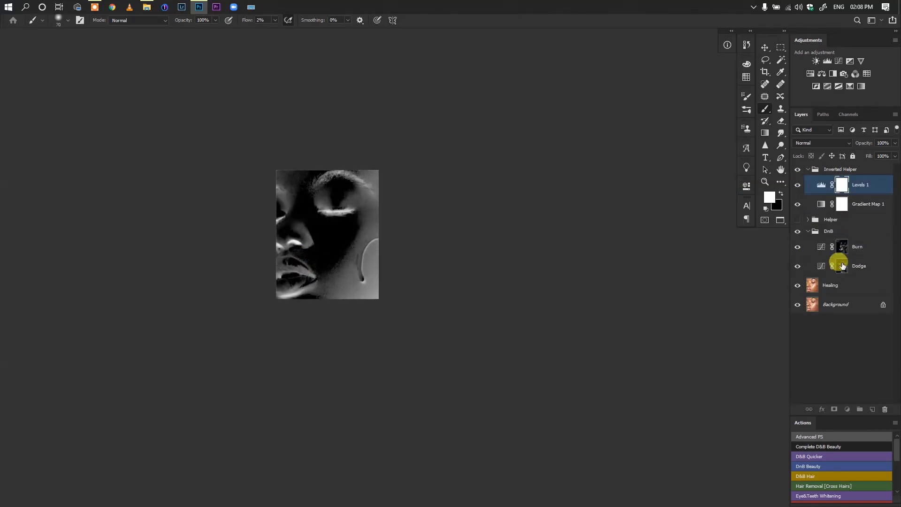
# Burn the outer edge of the cheek highlight in the darkened inverted view with a size 70 brush
pyautogui.click(839, 263)
pyautogui.click(842, 247)
pyautogui.press('[')
pyautogui.press('[')
pyautogui.press(']')
pyautogui.press(']')
pyautogui.press(']')
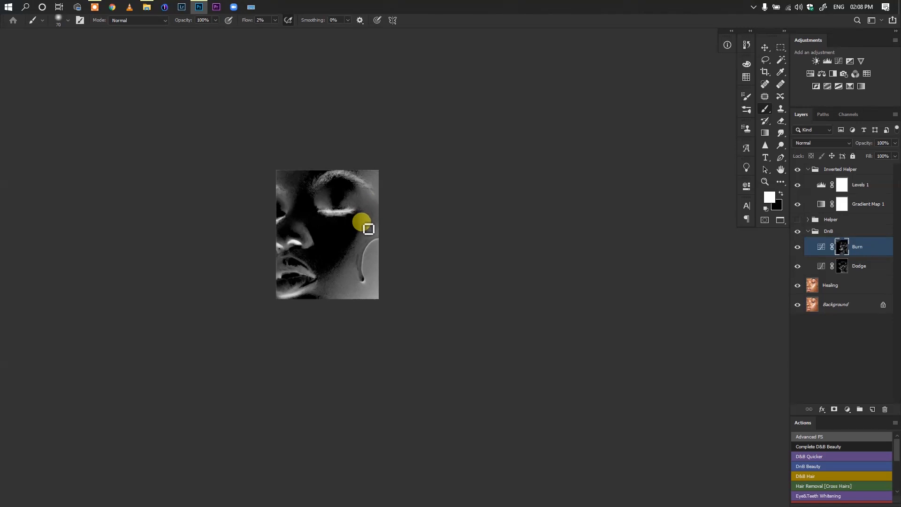
# Burn small uneven patches between the outer eye and the droplet with a size 25 brush
pyautogui.scroll(5, 377, 211)
pyautogui.press('[')
pyautogui.press('[')
pyautogui.press('[')
pyautogui.press('[')
pyautogui.press('[')
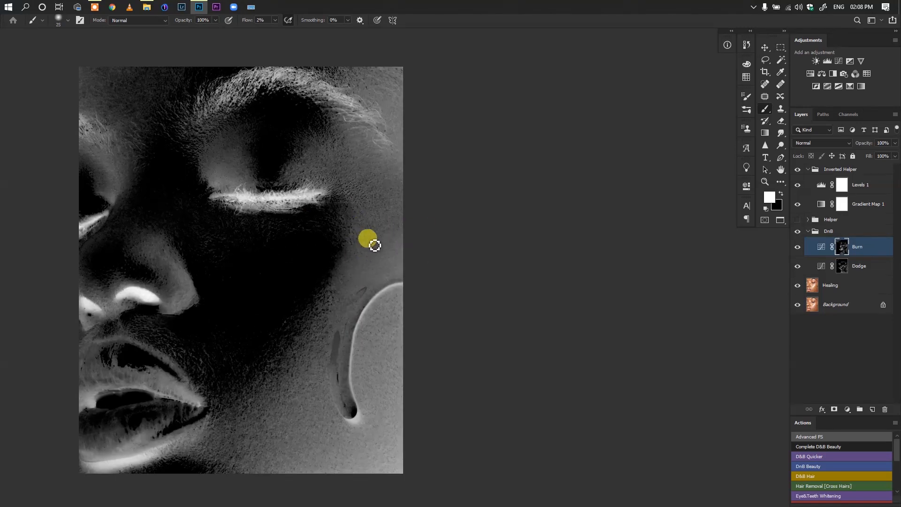
pyautogui.scroll(-5, 380, 263)
# Dodge the outer cheek and temple area on the Dodge mask with an enlarged brush
pyautogui.click(841, 268)
pyautogui.scroll(-1, 261, 22)
pyautogui.press(']')
# Burn the forehead area above the nose on the Burn mask at 1% flow with a brush of about size 50
pyautogui.press(']')
pyautogui.press(']')
pyautogui.press(']')
pyautogui.press(']')
pyautogui.press(']')
pyautogui.moveTo(373, 248)
pyautogui.mouseDown()
pyautogui.moveTo(360, 269)
pyautogui.moveTo(384, 244)
pyautogui.moveTo(365, 221)
pyautogui.moveTo(379, 221)
pyautogui.mouseUp()
# Toggle the DnB group in the colour view to compare the cheek and temple retouch, restoring the inverted view
pyautogui.click(796, 169)
pyautogui.click(797, 231)
pyautogui.click(796, 231)
pyautogui.click(797, 170)
pyautogui.press('[')
pyautogui.press('[')
pyautogui.press('[')
pyautogui.press('[')
pyautogui.click(841, 247)
pyautogui.press(']')
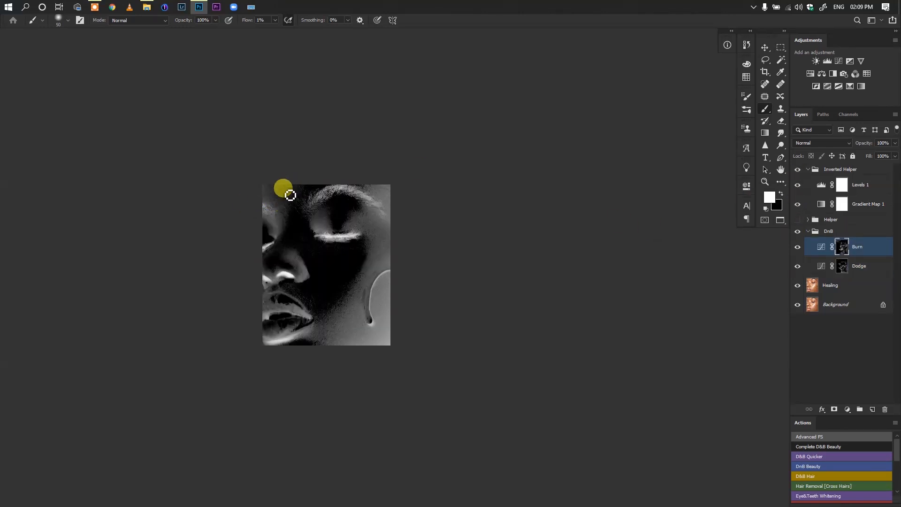
pyautogui.press('[')
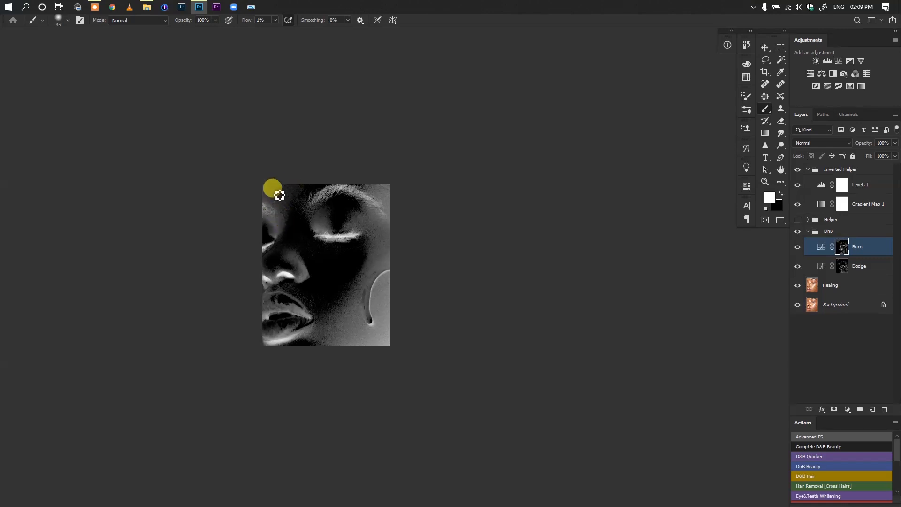
pyautogui.press(']')
pyautogui.press(']')
# Compare the colour retouch with the original by toggling the DnB group and Background layer, and inspect the face
pyautogui.click(797, 170)
pyautogui.click(797, 231)
pyautogui.click(796, 231)
pyautogui.scroll(-3, 336, 300)
pyautogui.keyDown('alt'); pyautogui.click(796, 304); pyautogui.keyUp('alt')
pyautogui.keyDown('alt'); pyautogui.click(796, 304); pyautogui.keyUp('alt')
pyautogui.scroll(4, 337, 297)
pyautogui.moveTo(341, 300); pyautogui.dragTo(392, 306)
# Heal small skin blemishes between the nose, mouth and cheek on the Healing layer, using the black-and-white helper view
pyautogui.hotkey('alt', '[')
pyautogui.click(797, 219)
pyautogui.hotkey('alt', '[')
pyautogui.press('j')
pyautogui.scroll(5, 324, 300)
pyautogui.keyDown('alt'); pyautogui.click(337, 334); pyautogui.keyUp('alt')
pyautogui.click(345, 323)
pyautogui.keyDown('alt'); pyautogui.click(331, 282); pyautogui.keyUp('alt')
pyautogui.click(324, 301)
pyautogui.keyDown('alt'); pyautogui.click(327, 277); pyautogui.keyUp('alt')
pyautogui.click(316, 274)
pyautogui.click(313, 302)
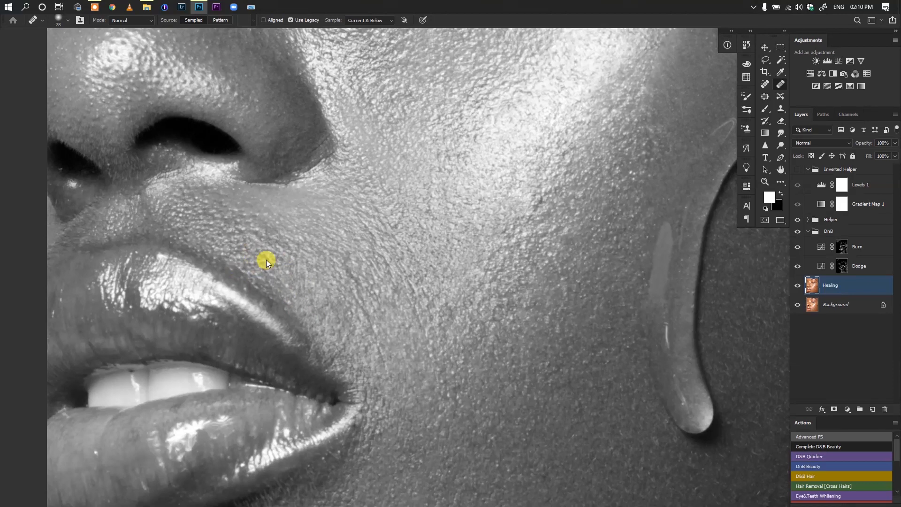
# Hide the helper groups and examine the healed skin in colour
pyautogui.scroll(-5, 502, 221)
pyautogui.moveTo(798, 173); pyautogui.dragTo(797, 219)
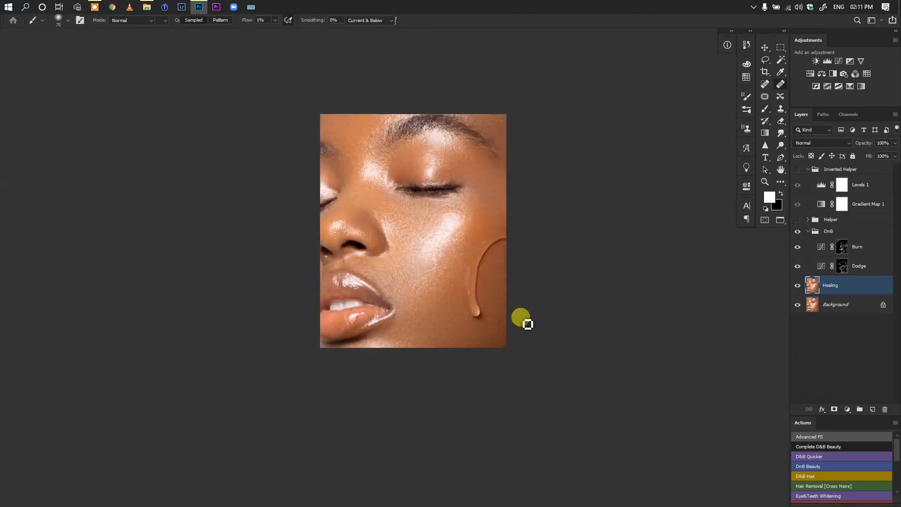
pyautogui.scroll(3, 401, 295)
pyautogui.scroll(-5, 450, 278)
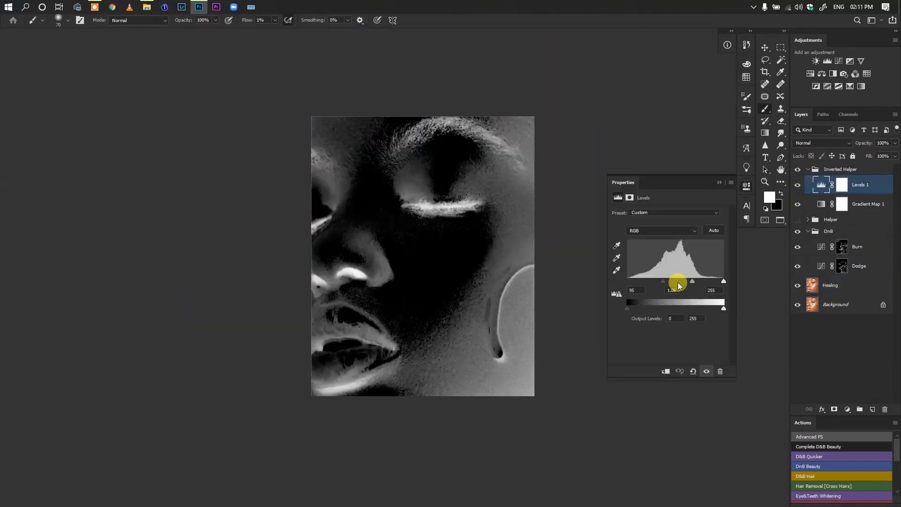
# Dodge the area around the nose and mouth in the black-and-white view at 1% flow, checking it in colour
pyautogui.scroll(-2, 415, 293)
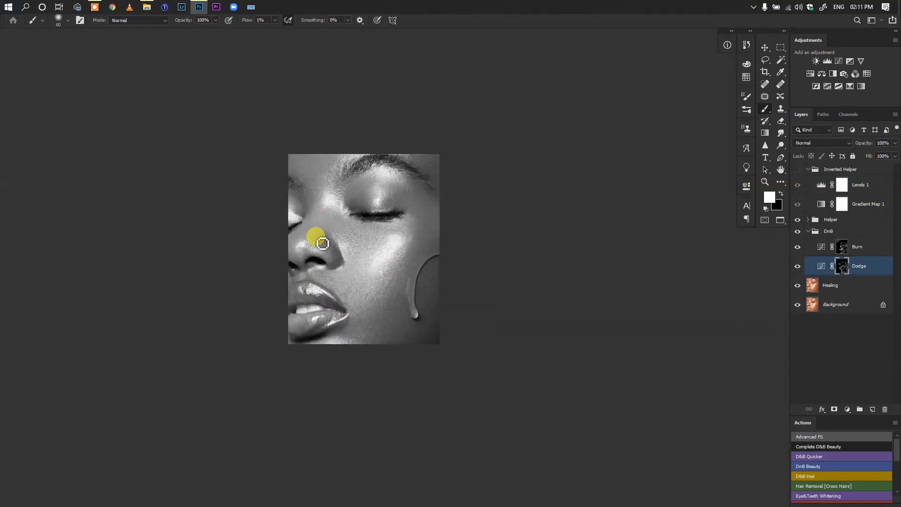
pyautogui.press(']')
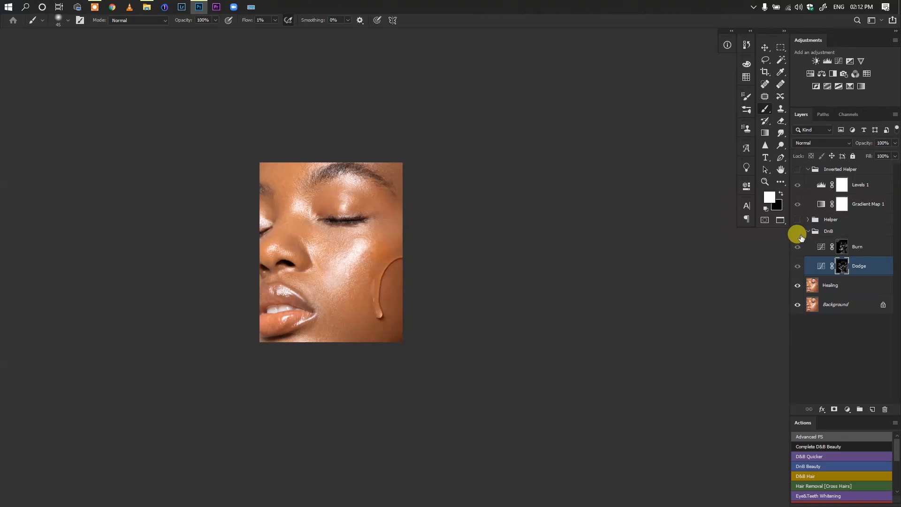
pyautogui.click(797, 219)
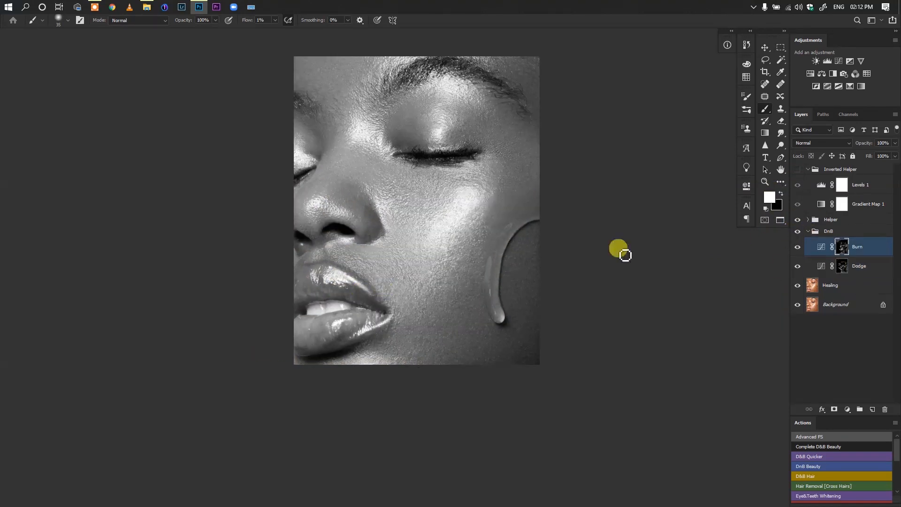
pyautogui.press('[')
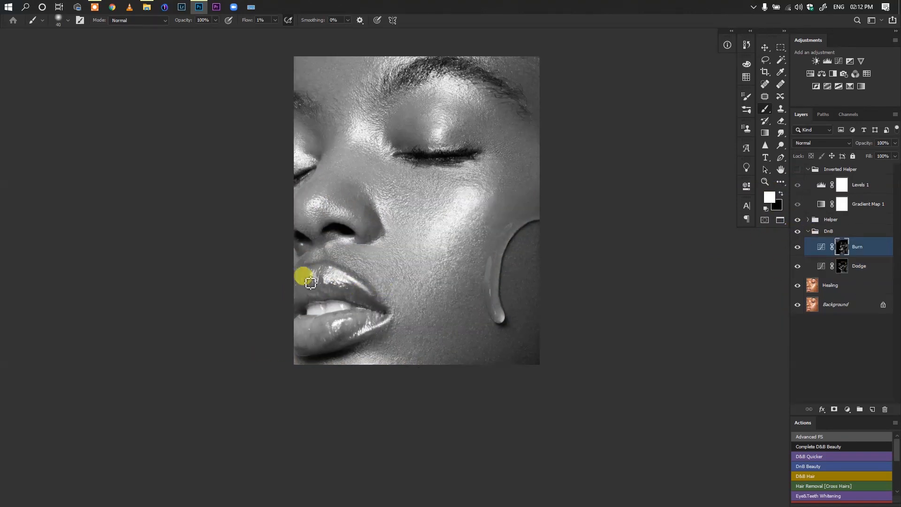
# Refine the skin around the mouth corner and upper lip on the Burn mask with a size 20 to 25 brush
pyautogui.click(845, 265)
pyautogui.hotkey('alt', ']')
pyautogui.press('[')
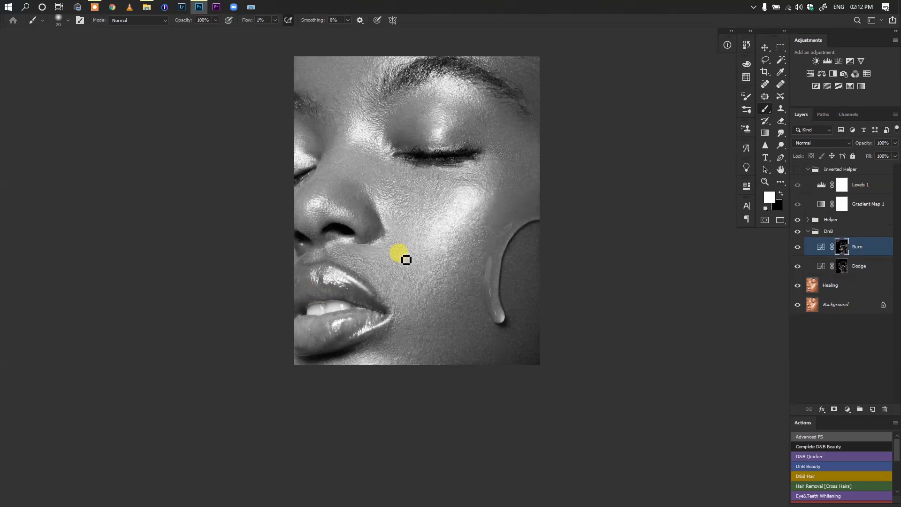
pyautogui.moveTo(396, 303)
pyautogui.mouseDown()
pyautogui.moveTo(312, 296)
pyautogui.moveTo(352, 296)
pyautogui.mouseUp()
pyautogui.press(']')
# Inspect the lower face in colour and return to the black-and-white helper view
pyautogui.click(797, 219)
pyautogui.scroll(1, 389, 262)
pyautogui.moveTo(582, 276); pyautogui.dragTo(687, 186)
pyautogui.click(797, 220)
pyautogui.scroll(1, 389, 277)
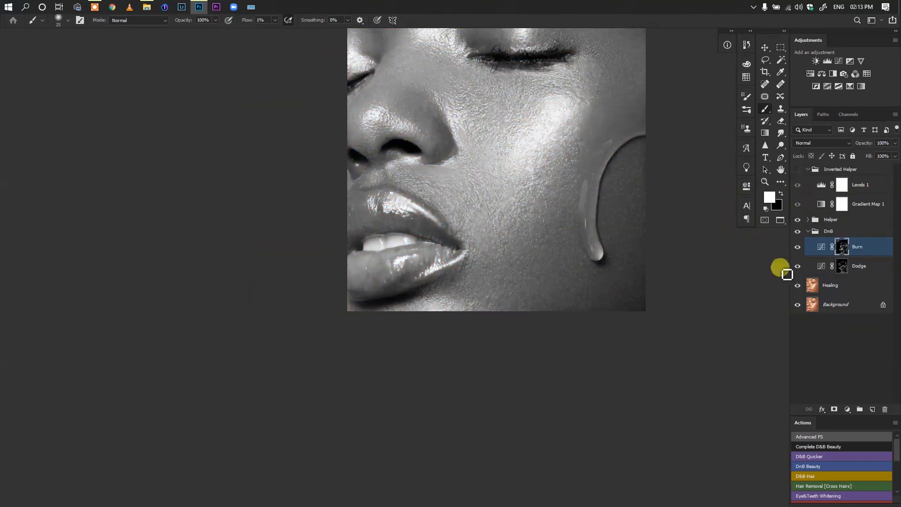
# Dodge the lower lip on the Dodge mask at 1% flow and hide the Helper group to return to colour
pyautogui.click(844, 265)
pyautogui.press('[')
pyautogui.press(']')
pyautogui.moveTo(374, 281)
pyautogui.mouseDown()
pyautogui.moveTo(362, 298)
pyautogui.moveTo(382, 280)
pyautogui.moveTo(357, 282)
pyautogui.moveTo(412, 249)
pyautogui.moveTo(432, 249)
pyautogui.moveTo(352, 273)
pyautogui.moveTo(353, 296)
pyautogui.moveTo(408, 264)
pyautogui.mouseUp()
pyautogui.hotkey('alt', ']')
pyautogui.press(']')
pyautogui.hotkey('alt', '[')
pyautogui.press('[')
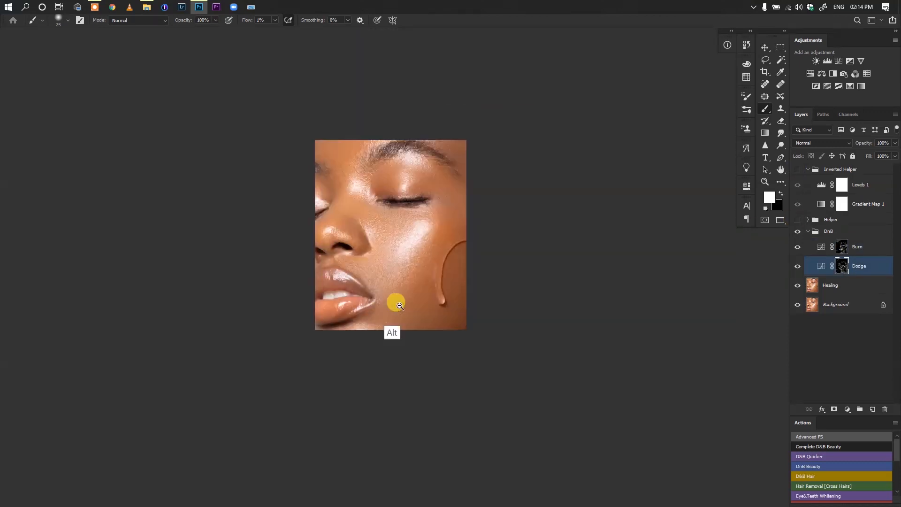
pyautogui.click(810, 244)
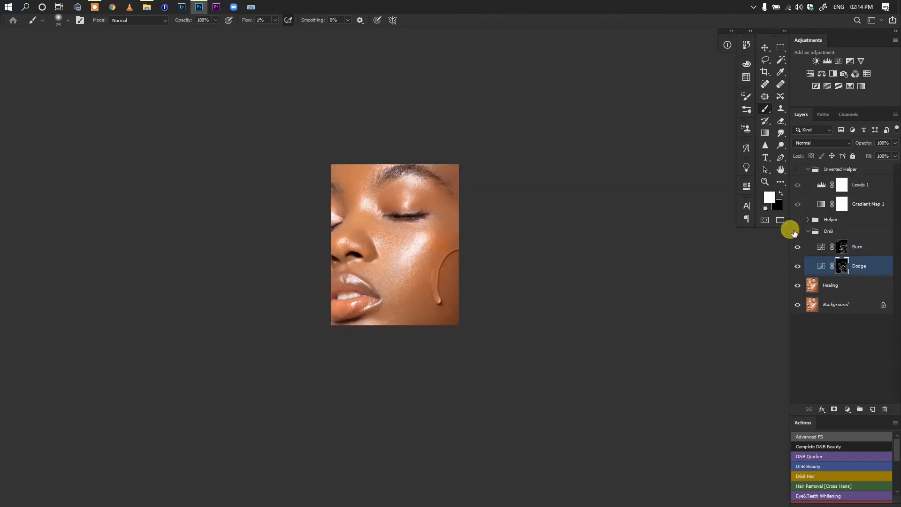
# Dodge the highlight along the liquid drip on the cheek on the Dodge mask at 4% flow
pyautogui.press(']')
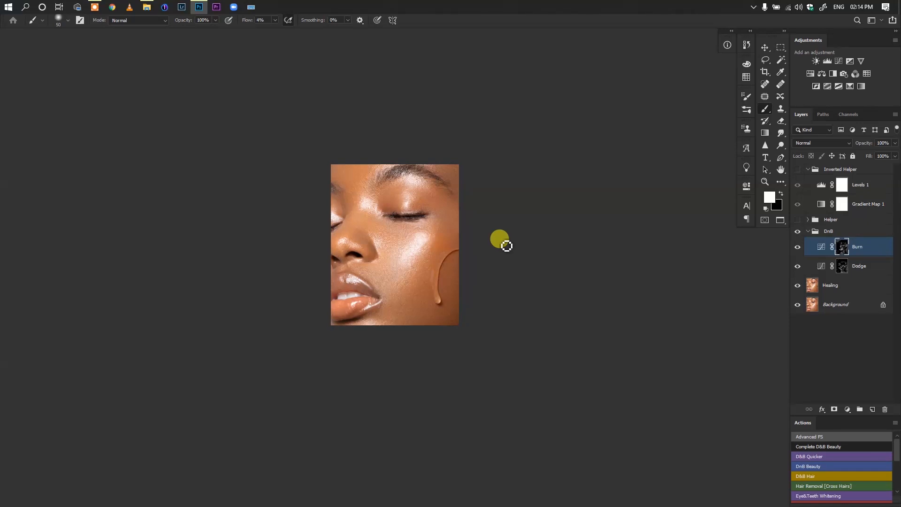
pyautogui.click(842, 265)
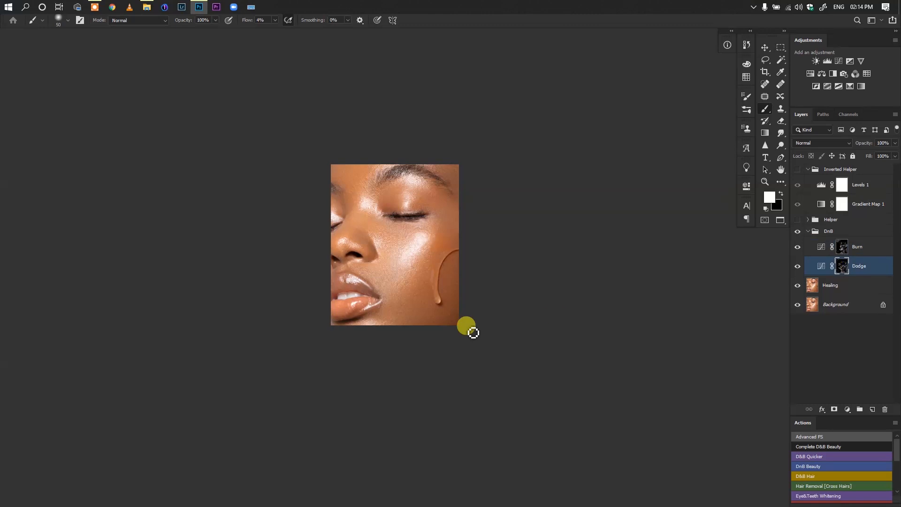
pyautogui.scroll(3, 402, 296)
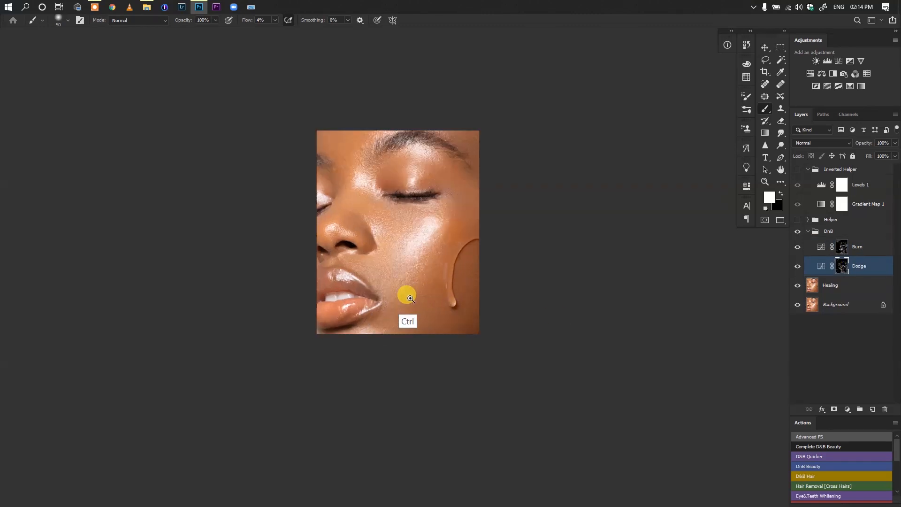
pyautogui.moveTo(390, 297); pyautogui.dragTo(379, 304)
pyautogui.press('[')
pyautogui.press('[')
pyautogui.press('[')
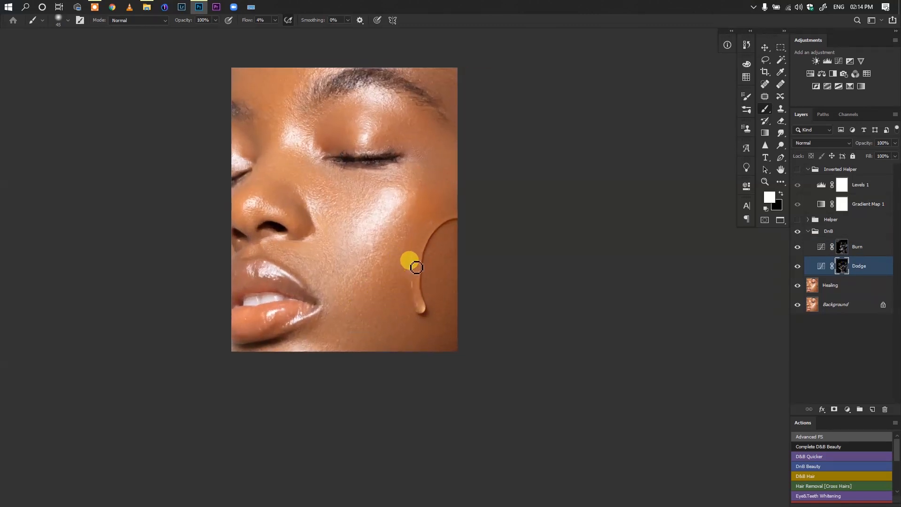
pyautogui.press('[')
pyautogui.press('[')
pyautogui.press('[')
pyautogui.moveTo(417, 263)
pyautogui.mouseDown()
pyautogui.moveTo(426, 316)
pyautogui.moveTo(420, 304)
pyautogui.mouseUp()
# Brighten the cheekbone highlight on the Dodge mask at 4% flow, adjusting the brush size to the area
pyautogui.press(']')
pyautogui.press(']')
pyautogui.press('[')
pyautogui.press('[')
pyautogui.press('[')
pyautogui.press(']')
pyautogui.press(']')
pyautogui.press(']')
pyautogui.click(394, 205)
pyautogui.press(']')
pyautogui.press(']')
pyautogui.press(']')
pyautogui.moveTo(392, 203)
pyautogui.mouseDown()
pyautogui.moveTo(396, 197)
pyautogui.moveTo(372, 251)
pyautogui.mouseUp()
# Dodge the highlights on the lips, eyelid and brow area at 4% flow with varying brush sizes
pyautogui.press('[')
pyautogui.press('[')
pyautogui.moveTo(269, 280)
pyautogui.mouseDown()
pyautogui.moveTo(283, 279)
pyautogui.moveTo(276, 268)
pyautogui.moveTo(296, 283)
pyautogui.mouseUp()
pyautogui.press('[')
pyautogui.moveTo(302, 316)
pyautogui.mouseDown()
pyautogui.moveTo(324, 317)
pyautogui.moveTo(272, 320)
pyautogui.moveTo(279, 303)
pyautogui.moveTo(273, 311)
pyautogui.moveTo(261, 302)
pyautogui.moveTo(252, 271)
pyautogui.moveTo(259, 279)
pyautogui.moveTo(256, 202)
pyautogui.moveTo(275, 211)
pyautogui.moveTo(295, 136)
pyautogui.moveTo(309, 158)
pyautogui.moveTo(318, 146)
pyautogui.moveTo(362, 149)
pyautogui.mouseUp()
pyautogui.press('[')
pyautogui.press(']')
pyautogui.press(']')
pyautogui.press(']')
pyautogui.press(']')
# Burn the shadows along the liquid drip and below the mouth corner on the Burn mask at 4% flow
pyautogui.press(']')
pyautogui.press(']')
pyautogui.press(']')
pyautogui.moveTo(384, 95)
pyautogui.mouseDown()
pyautogui.moveTo(339, 162)
pyautogui.moveTo(433, 102)
pyautogui.moveTo(446, 114)
pyautogui.moveTo(387, 76)
pyautogui.moveTo(336, 87)
pyautogui.moveTo(352, 79)
pyautogui.moveTo(395, 91)
pyautogui.moveTo(357, 165)
pyautogui.moveTo(343, 163)
pyautogui.moveTo(400, 162)
pyautogui.moveTo(253, 253)
pyautogui.moveTo(276, 230)
pyautogui.moveTo(300, 232)
pyautogui.moveTo(300, 242)
pyautogui.moveTo(308, 219)
pyautogui.moveTo(308, 232)
pyautogui.moveTo(258, 245)
pyautogui.moveTo(238, 269)
pyautogui.moveTo(282, 266)
pyautogui.moveTo(308, 285)
pyautogui.moveTo(321, 316)
pyautogui.moveTo(303, 332)
pyautogui.moveTo(280, 328)
pyautogui.moveTo(245, 343)
pyautogui.moveTo(296, 330)
pyautogui.moveTo(301, 310)
pyautogui.moveTo(297, 291)
pyautogui.moveTo(256, 281)
pyautogui.moveTo(259, 273)
pyautogui.moveTo(259, 282)
pyautogui.moveTo(244, 276)
pyautogui.moveTo(235, 306)
pyautogui.mouseUp()
pyautogui.click(843, 248)
pyautogui.press('[')
pyautogui.press('[')
pyautogui.press('[')
pyautogui.press('[')
pyautogui.press(']')
pyautogui.press(']')
pyautogui.press('[')
pyautogui.press('[')
pyautogui.press('[')
pyautogui.press(']')
pyautogui.press(']')
pyautogui.press('[')
pyautogui.press('[')
pyautogui.press('[')
pyautogui.press('[')
pyautogui.moveTo(414, 292)
pyautogui.mouseDown()
pyautogui.moveTo(425, 316)
pyautogui.moveTo(416, 307)
pyautogui.moveTo(435, 290)
pyautogui.moveTo(431, 300)
pyautogui.moveTo(426, 290)
pyautogui.moveTo(422, 316)
pyautogui.moveTo(422, 248)
pyautogui.moveTo(417, 258)
pyautogui.moveTo(412, 293)
pyautogui.moveTo(421, 251)
pyautogui.moveTo(439, 217)
pyautogui.moveTo(431, 246)
pyautogui.moveTo(460, 226)
pyautogui.mouseUp()
pyautogui.press('[')
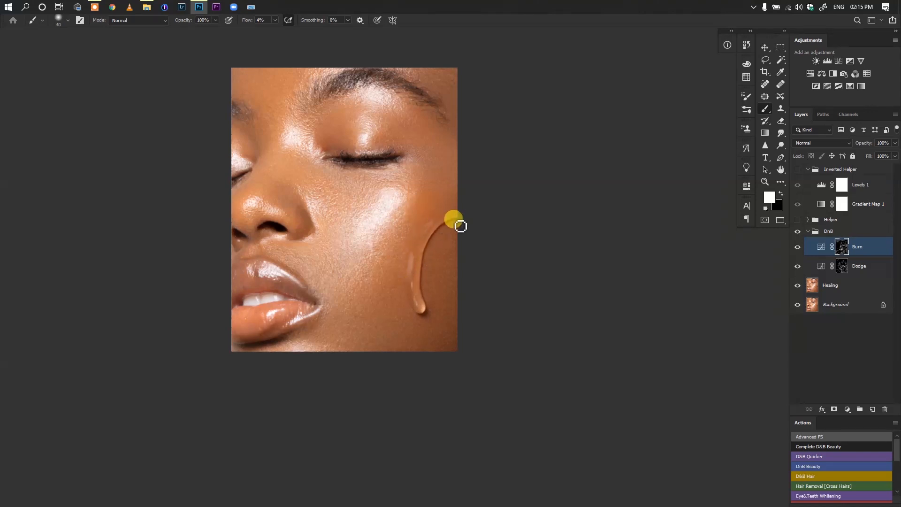
pyautogui.moveTo(297, 328); pyautogui.dragTo(352, 321)
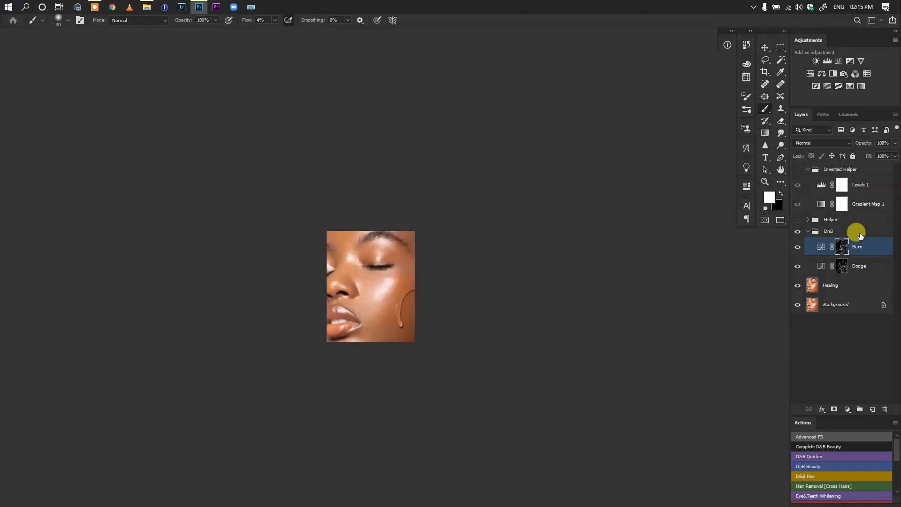
# Collapse the DnB group and toggle its visibility repeatedly to compare the face before and after dodging and burning
pyautogui.click(808, 231)
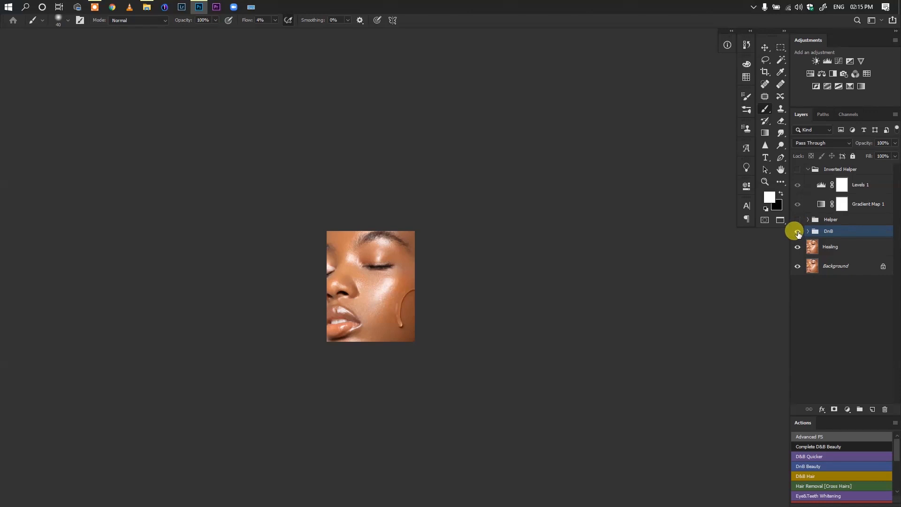
pyautogui.click(797, 233)
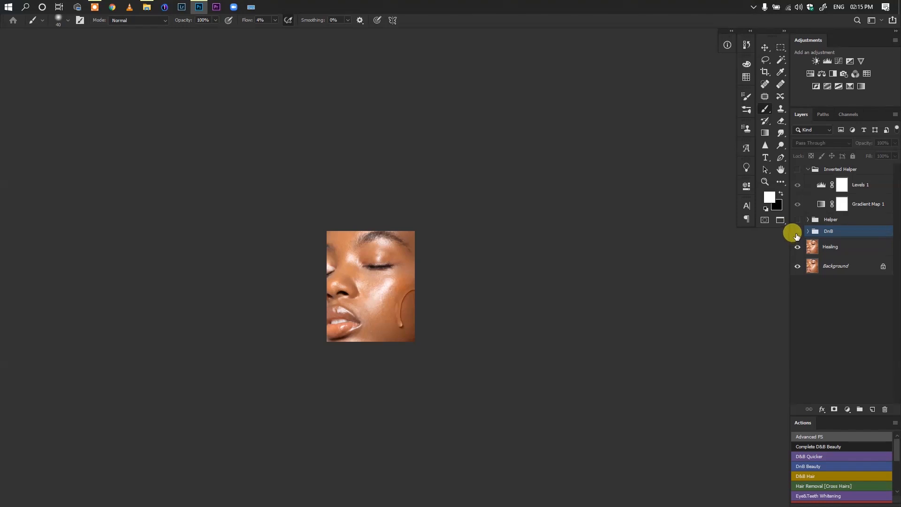
pyautogui.click(797, 232)
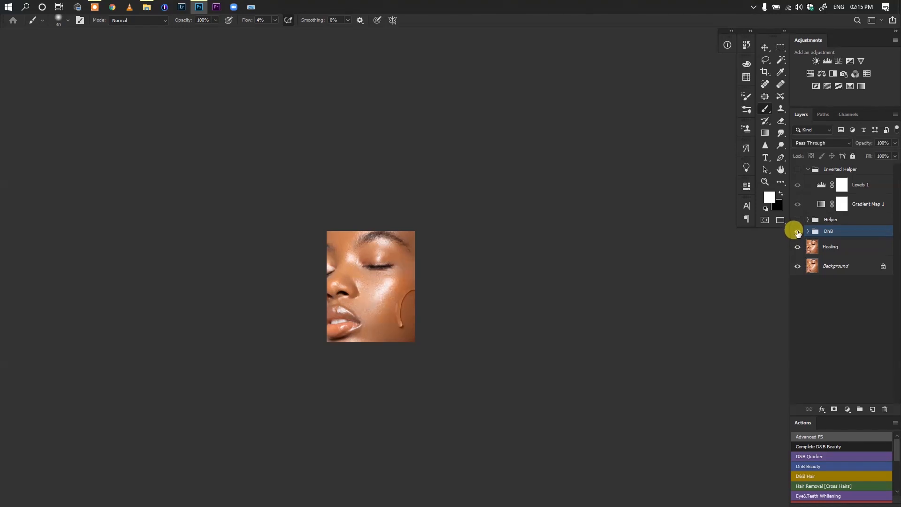
pyautogui.click(797, 233)
pyautogui.click(797, 233)
pyautogui.click(797, 232)
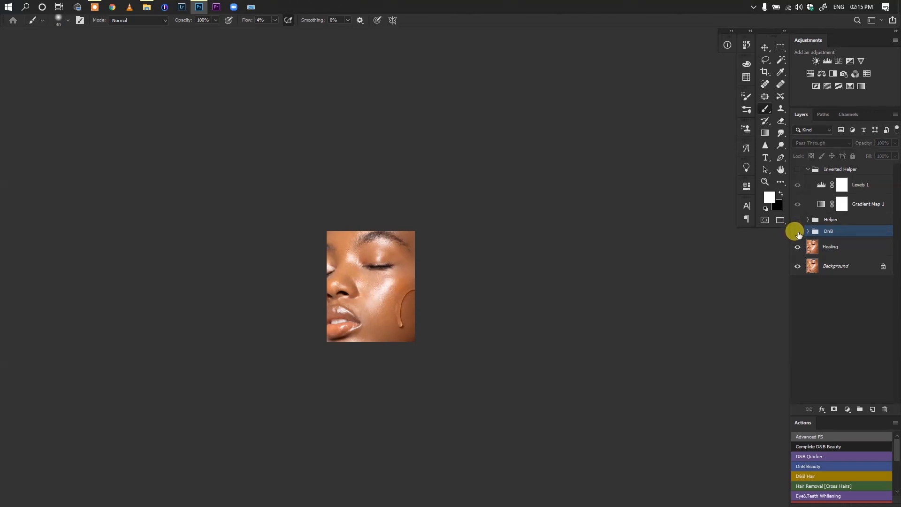
pyautogui.click(798, 233)
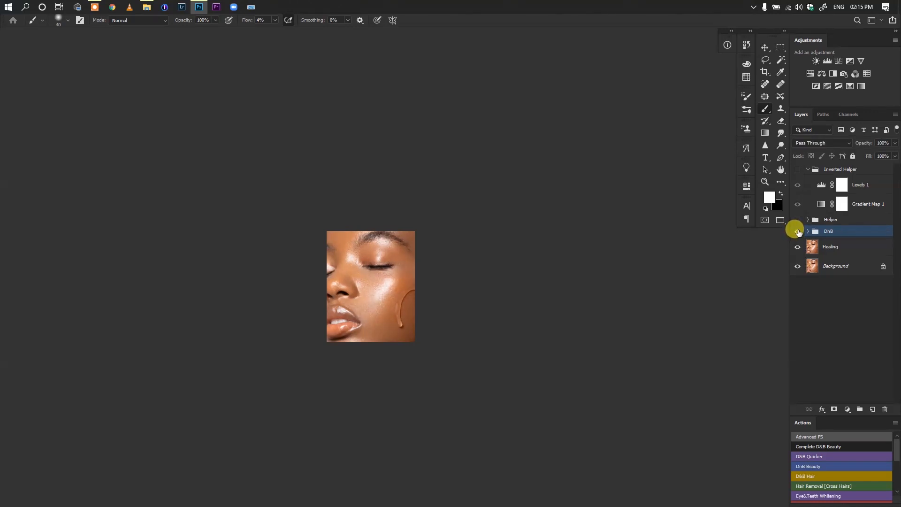
pyautogui.click(798, 233)
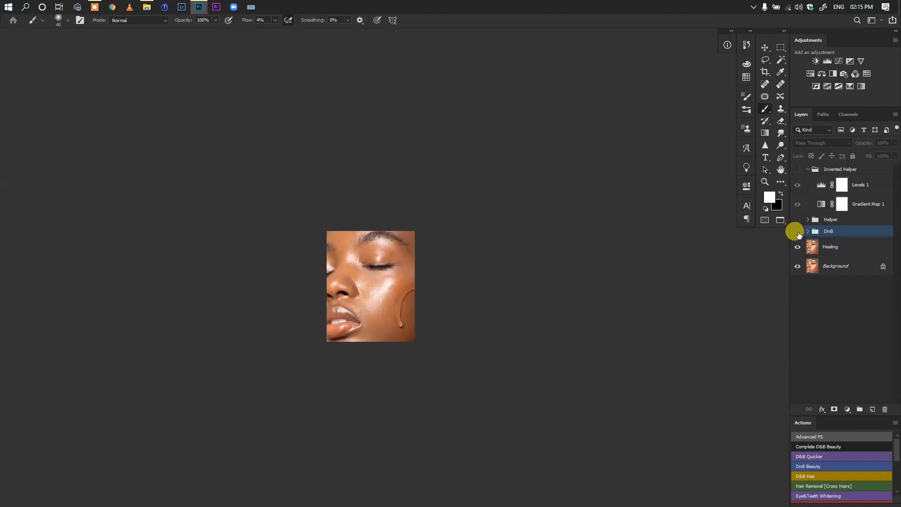
pyautogui.click(798, 232)
pyautogui.click(797, 233)
pyautogui.click(797, 233)
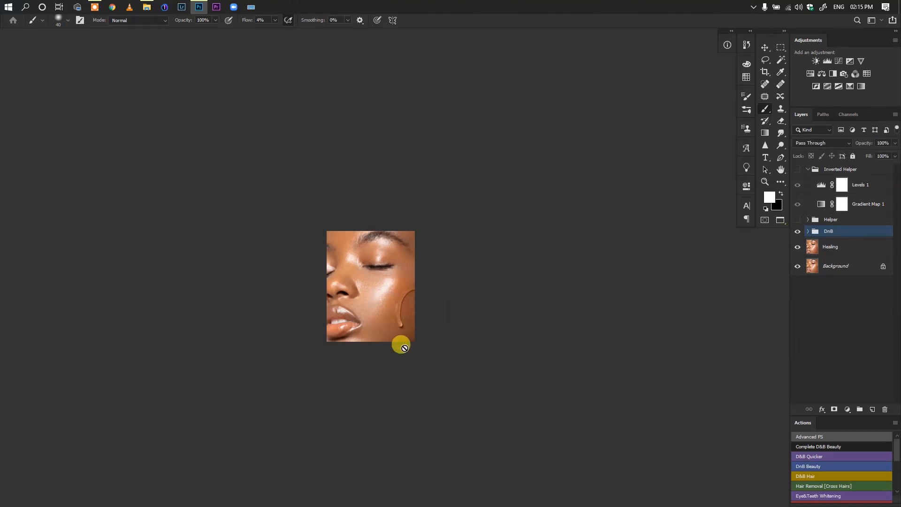
pyautogui.keyDown('alt'); pyautogui.click(372, 302); pyautogui.keyUp('alt')
pyautogui.moveTo(372, 302)
pyautogui.mouseDown()
pyautogui.moveTo(365, 297)
pyautogui.moveTo(393, 305)
pyautogui.mouseUp()
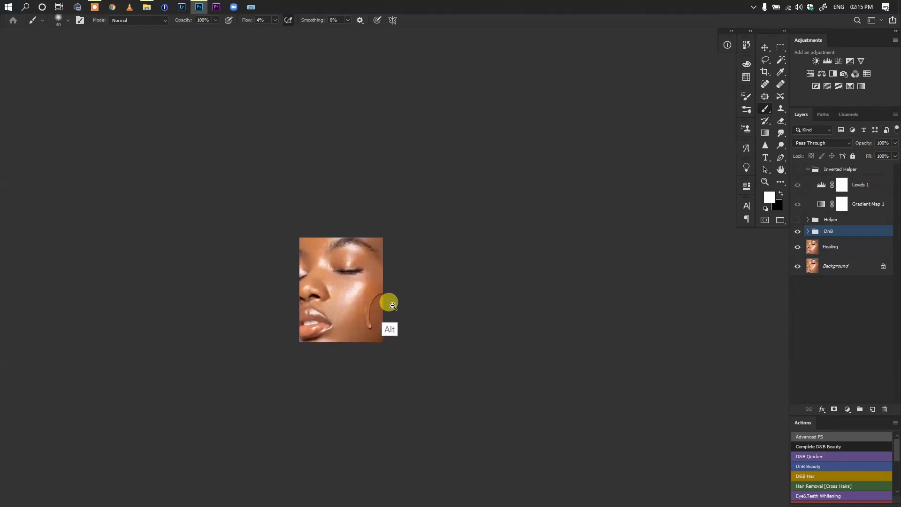
# Dodge the jaw and outer cheek on the Dodge mask at 1% flow with a size 80 to 100 brush
pyautogui.click(808, 232)
pyautogui.click(840, 266)
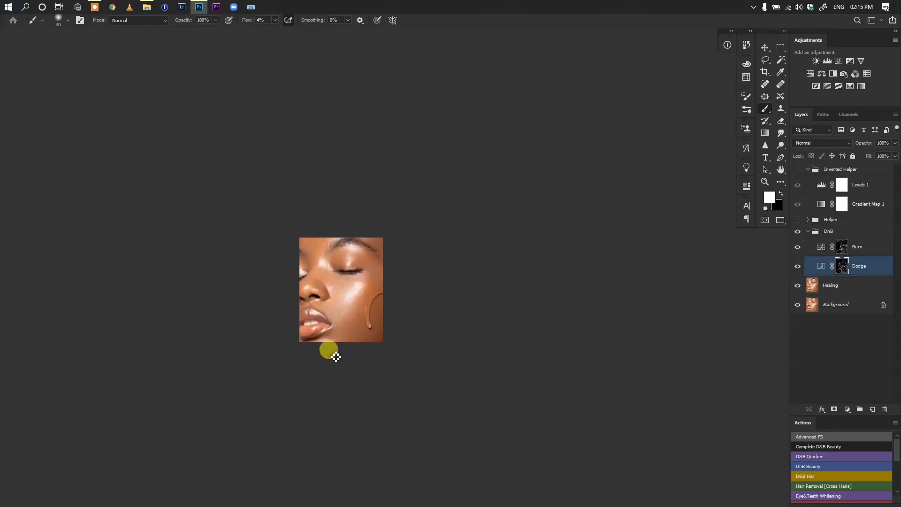
pyautogui.press(']')
pyautogui.press(']')
pyautogui.press(']')
pyautogui.press(']')
pyautogui.press(']')
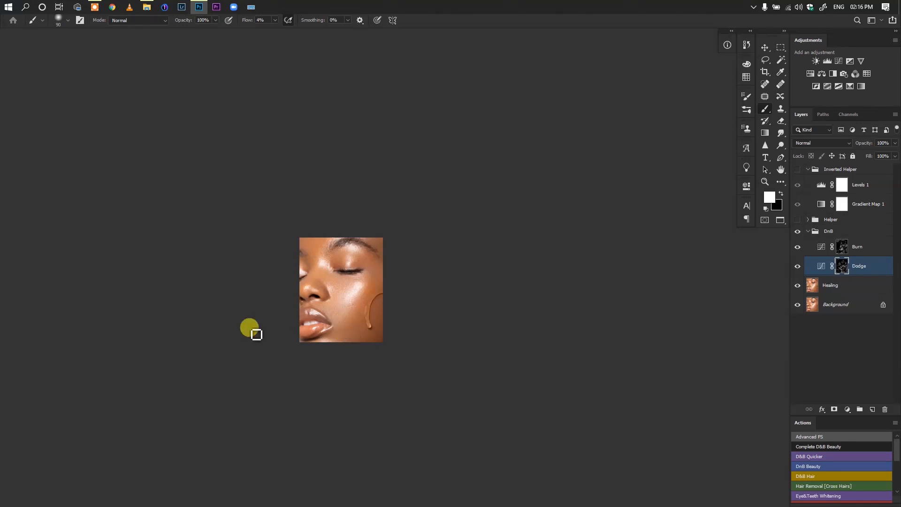
pyautogui.press(']')
pyautogui.press(']')
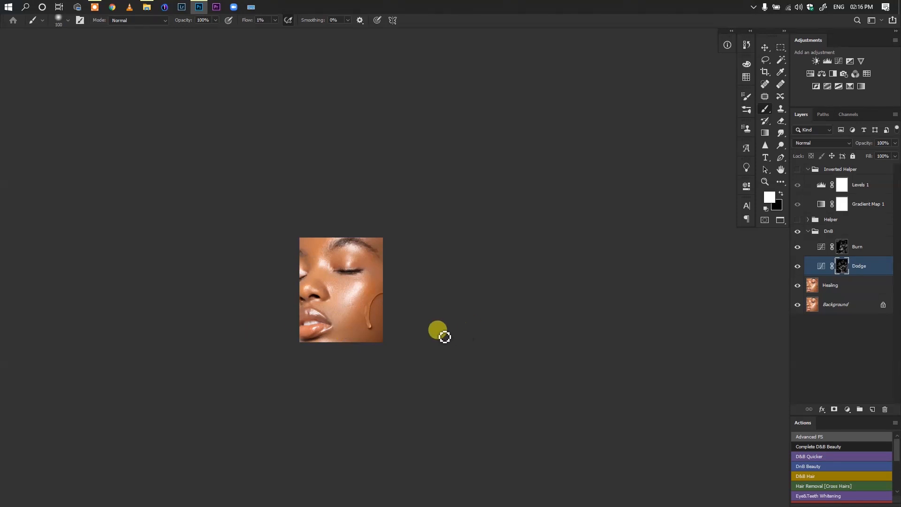
pyautogui.moveTo(350, 339)
pyautogui.mouseDown()
pyautogui.moveTo(377, 336)
pyautogui.moveTo(344, 342)
pyautogui.moveTo(357, 308)
pyautogui.moveTo(338, 316)
pyautogui.moveTo(333, 332)
pyautogui.moveTo(337, 324)
pyautogui.moveTo(342, 339)
pyautogui.moveTo(362, 343)
pyautogui.moveTo(345, 347)
pyautogui.moveTo(378, 332)
pyautogui.moveTo(347, 337)
pyautogui.moveTo(382, 293)
pyautogui.moveTo(375, 283)
pyautogui.moveTo(387, 249)
pyautogui.moveTo(375, 248)
pyautogui.moveTo(385, 261)
pyautogui.moveTo(378, 248)
pyautogui.moveTo(388, 250)
pyautogui.moveTo(376, 246)
pyautogui.moveTo(375, 298)
pyautogui.moveTo(309, 269)
pyautogui.moveTo(321, 272)
pyautogui.moveTo(312, 257)
pyautogui.moveTo(315, 271)
pyautogui.moveTo(321, 259)
pyautogui.moveTo(385, 278)
pyautogui.mouseUp()
pyautogui.press('[')
pyautogui.press('[')
pyautogui.press(']')
pyautogui.press(']')
pyautogui.press('[')
pyautogui.press('[')
pyautogui.press('[')
pyautogui.press('[')
pyautogui.press('[')
pyautogui.press('[')
pyautogui.press(']')
pyautogui.press(']')
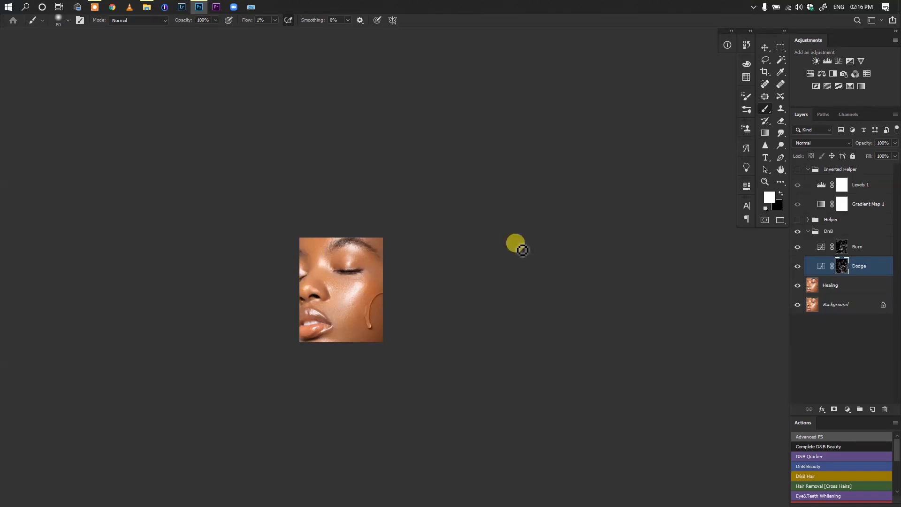
# Collapse the Inverted Helper group and dodge the chin and jawline on the Dodge mask with a size 125 brush
pyautogui.click(807, 231)
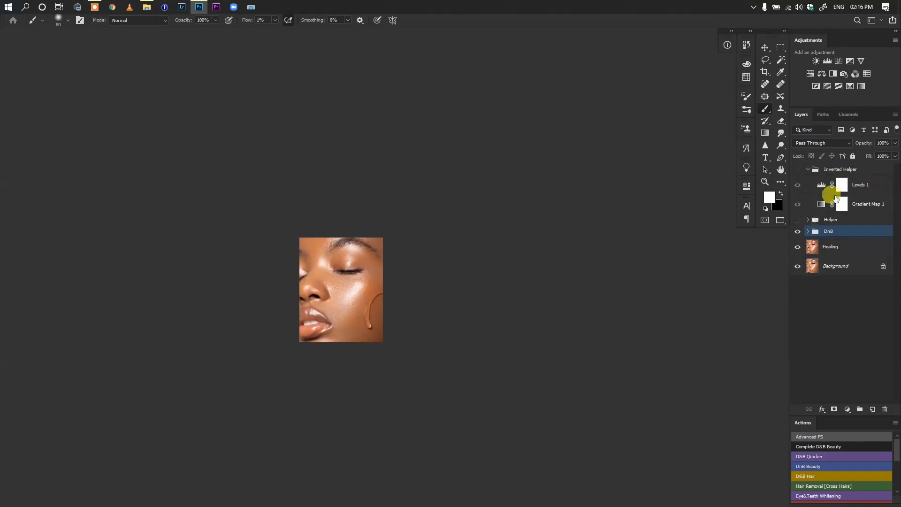
pyautogui.click(807, 169)
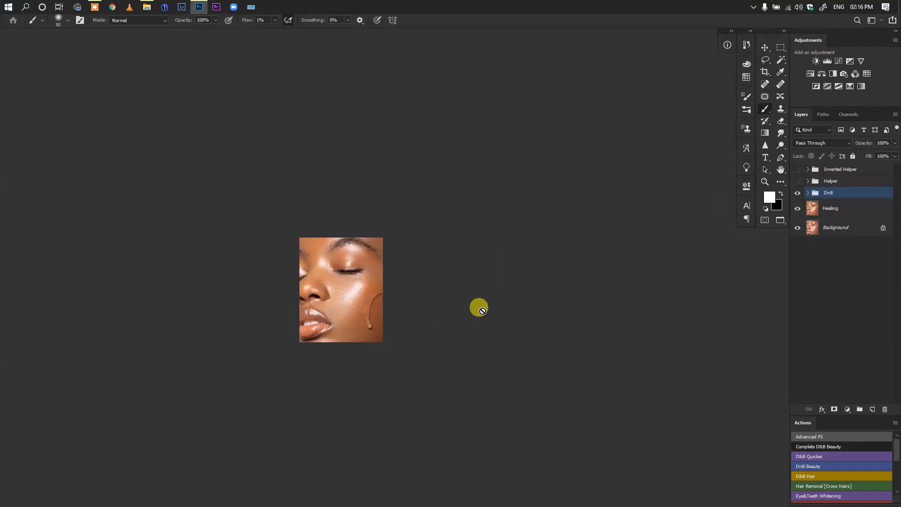
pyautogui.click(807, 192)
pyautogui.click(844, 229)
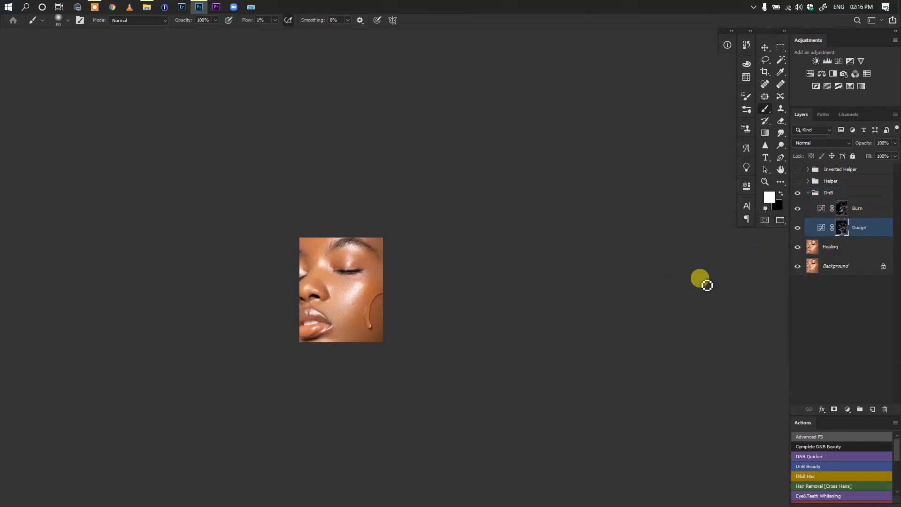
pyautogui.press(']')
pyautogui.press(']')
pyautogui.press(']')
pyautogui.moveTo(352, 335)
pyautogui.mouseDown()
pyautogui.moveTo(373, 337)
pyautogui.moveTo(351, 343)
pyautogui.moveTo(374, 339)
pyautogui.moveTo(350, 346)
pyautogui.moveTo(364, 327)
pyautogui.moveTo(333, 340)
pyautogui.mouseUp()
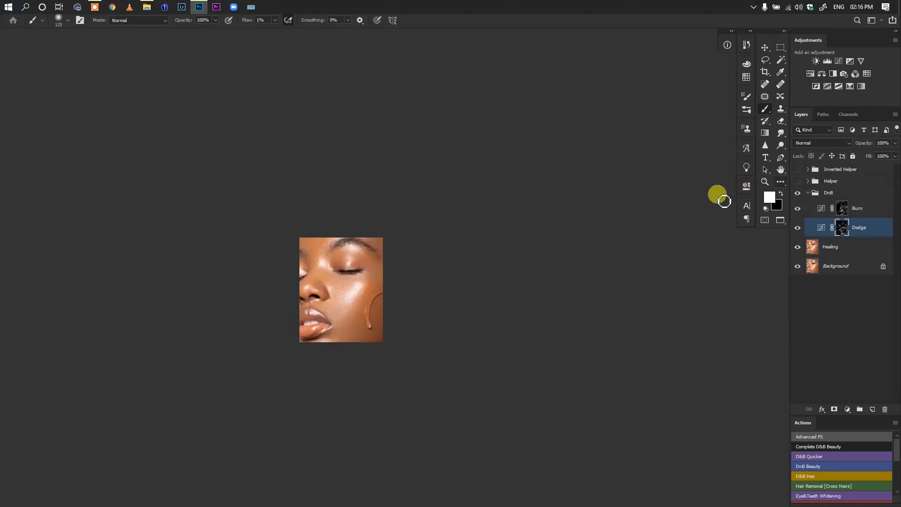
# Dodge the cheek around the liquid drip at 1% flow with a brush reduced to about size 80
pyautogui.press('[')
pyautogui.press('[')
pyautogui.press('[')
pyautogui.press('[')
pyautogui.moveTo(372, 296)
pyautogui.mouseDown()
pyautogui.moveTo(383, 282)
pyautogui.moveTo(358, 311)
pyautogui.moveTo(368, 291)
pyautogui.moveTo(371, 320)
pyautogui.mouseUp()
pyautogui.press(']')
pyautogui.press(']')
pyautogui.press('[')
pyautogui.click(824, 182)
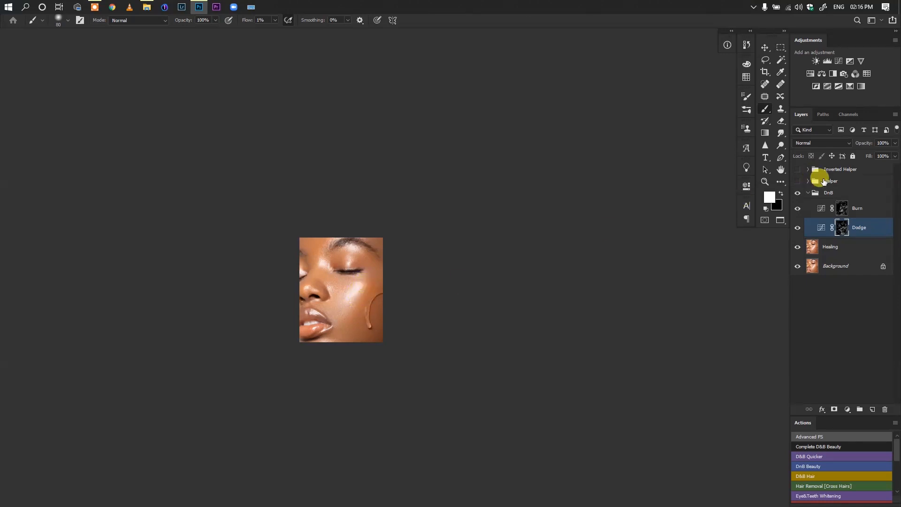
# Collapse the DnB group and toggle its visibility to compare the finished retouch with the healed image
pyautogui.click(808, 193)
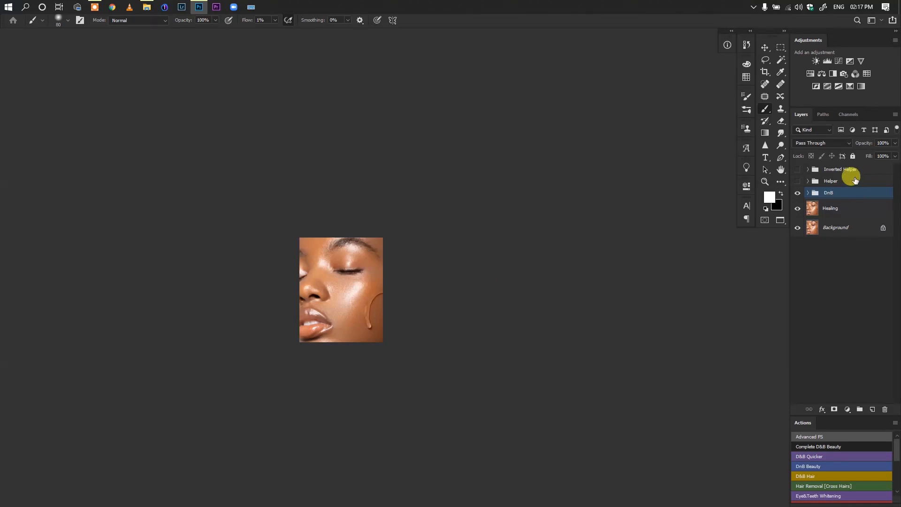
pyautogui.click(797, 193)
pyautogui.click(797, 193)
pyautogui.click(797, 194)
pyautogui.click(797, 194)
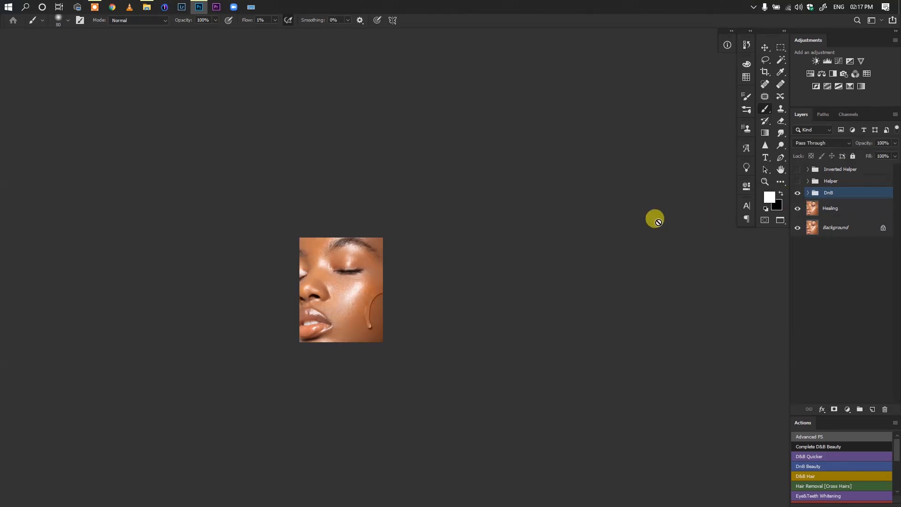